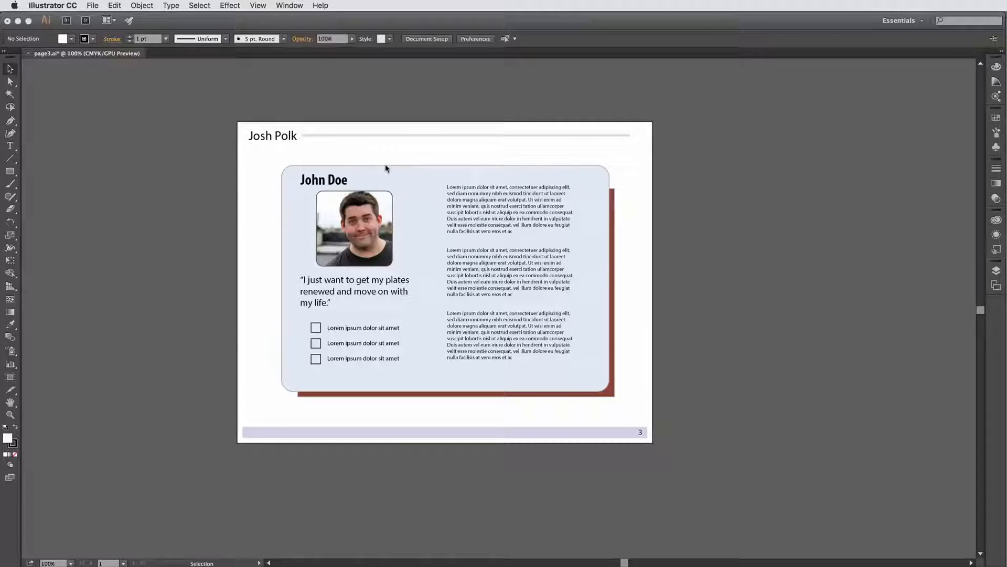
Switch to InDesign and open the settings for a new document.
key("super+Tab")
left_click(815, 442)
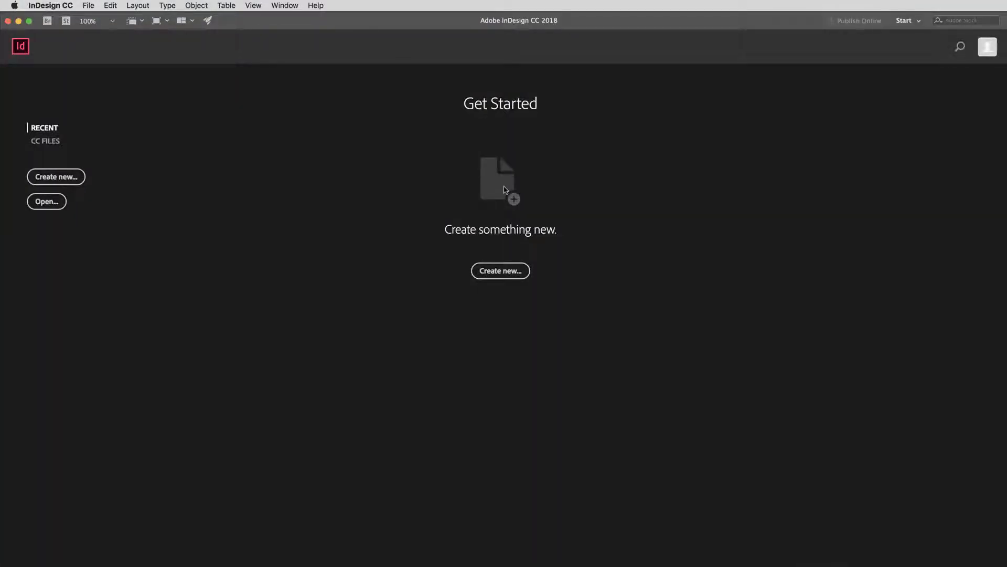
left_click(504, 272)
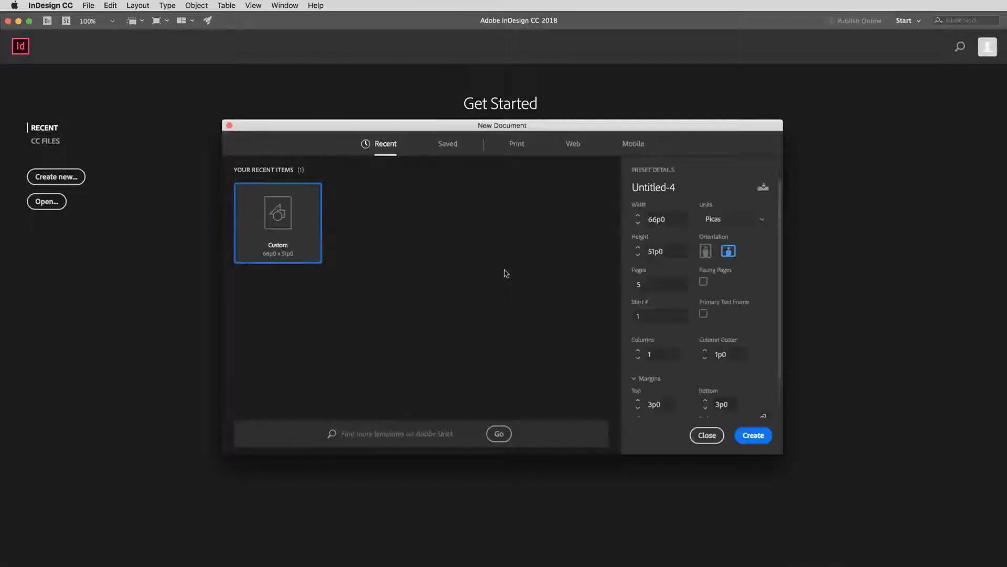
mouse_move(507, 125)
left_mouse_down()
mouse_move(499, 98)
mouse_move(517, 125)
left_mouse_up()
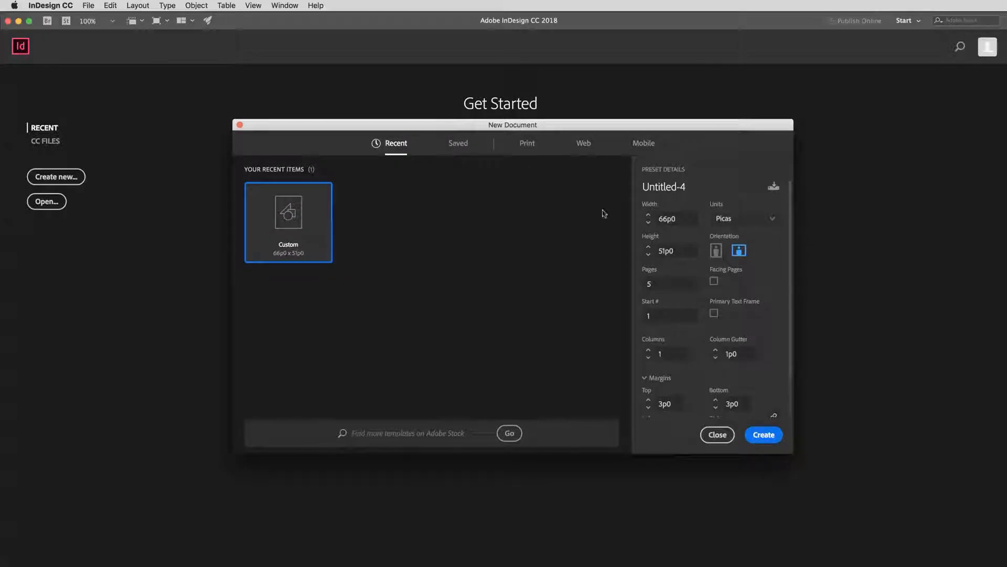
Set the new document's units to inches and name it Presentation.
left_click(737, 219)
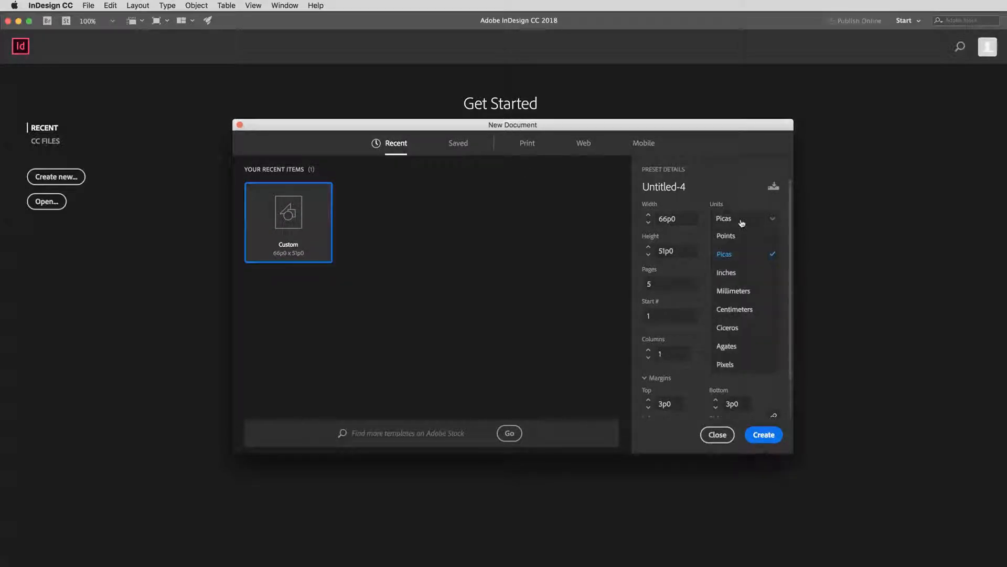
left_click(727, 272)
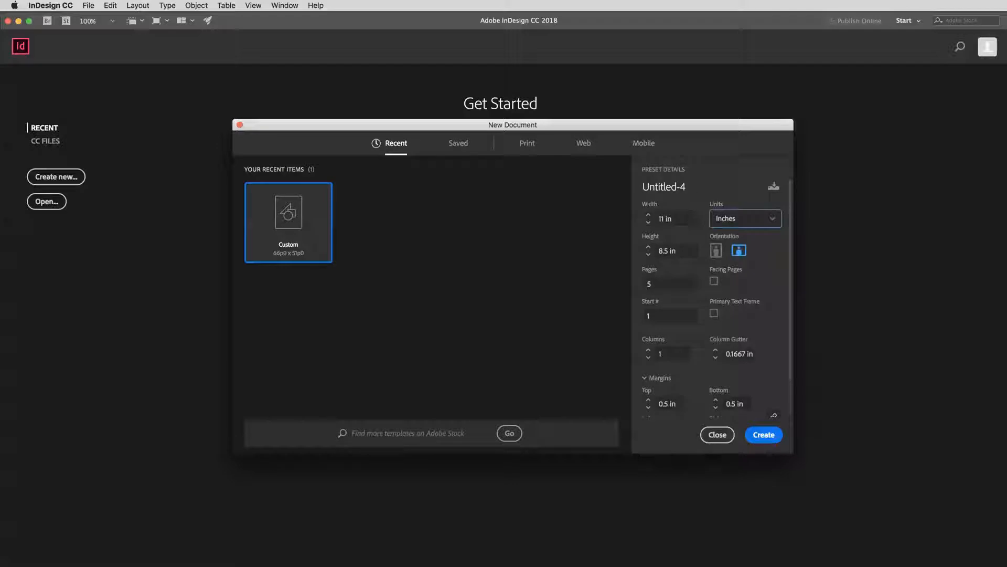
left_click(691, 190)
type("Presentation")
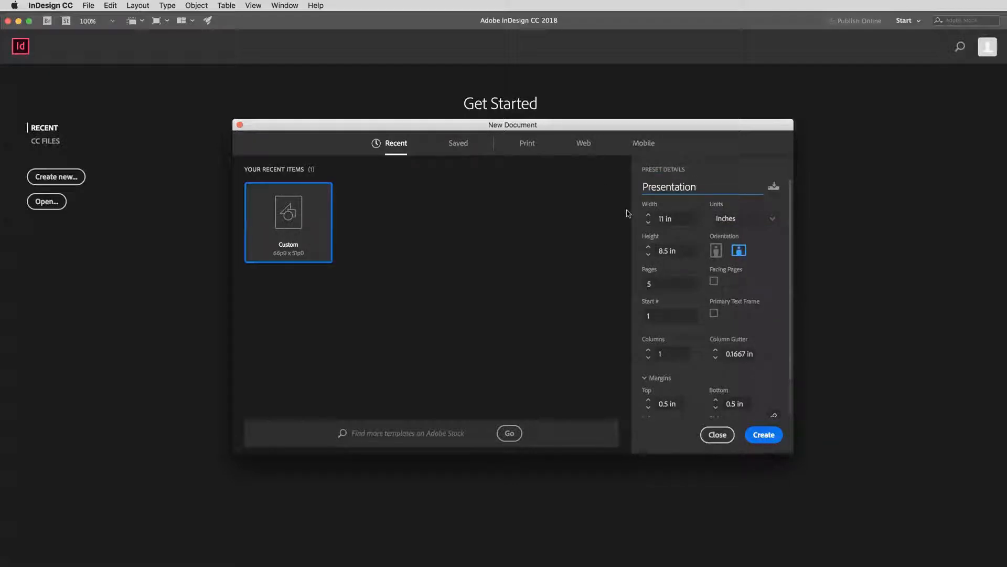
left_click(714, 282)
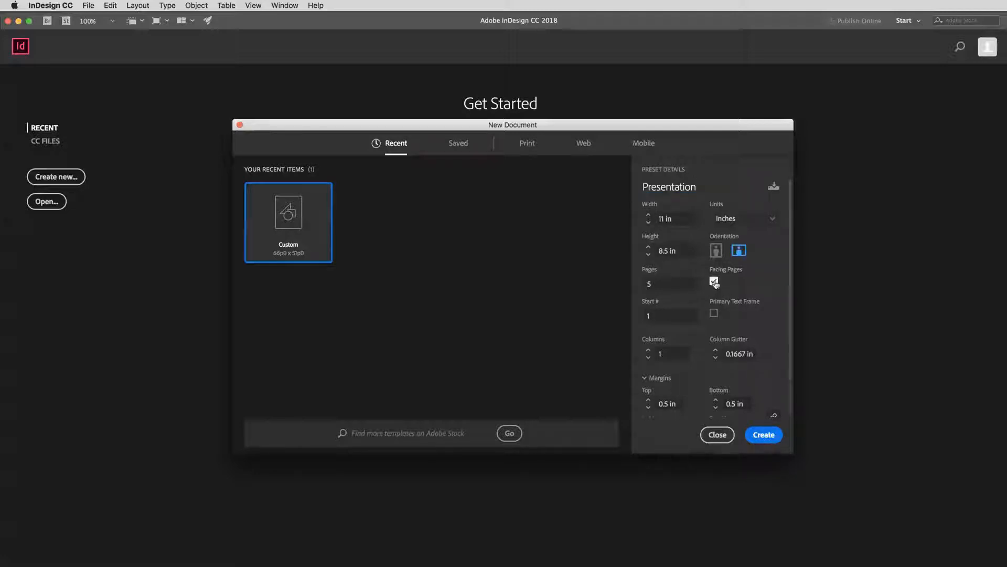
left_click(715, 283)
left_click_drag(652, 284, 634, 286)
left_click(645, 379)
left_click(645, 379)
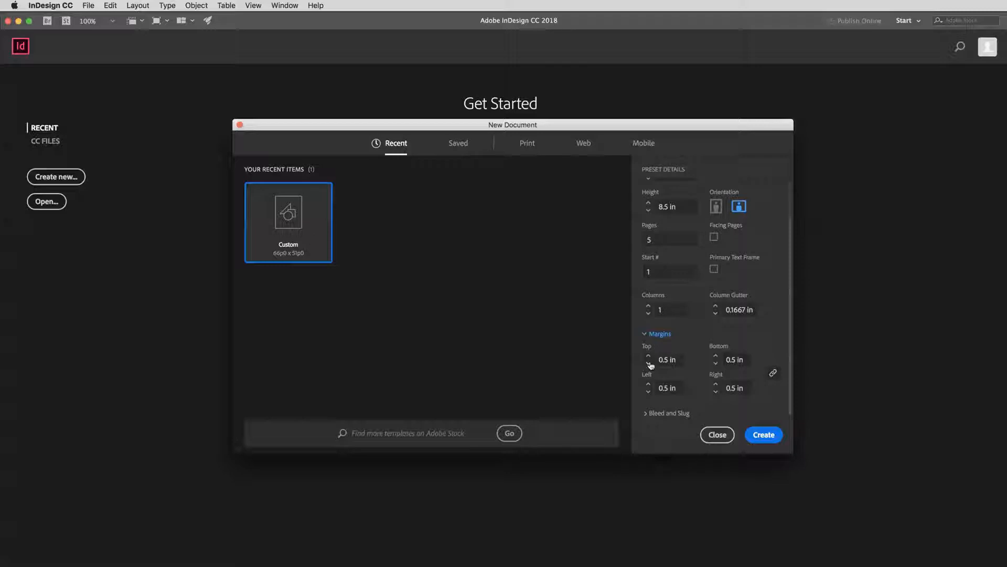
Set all page margins to 0.25 in and create the document.
left_click(649, 364)
scroll(756, 309, "up", 2)
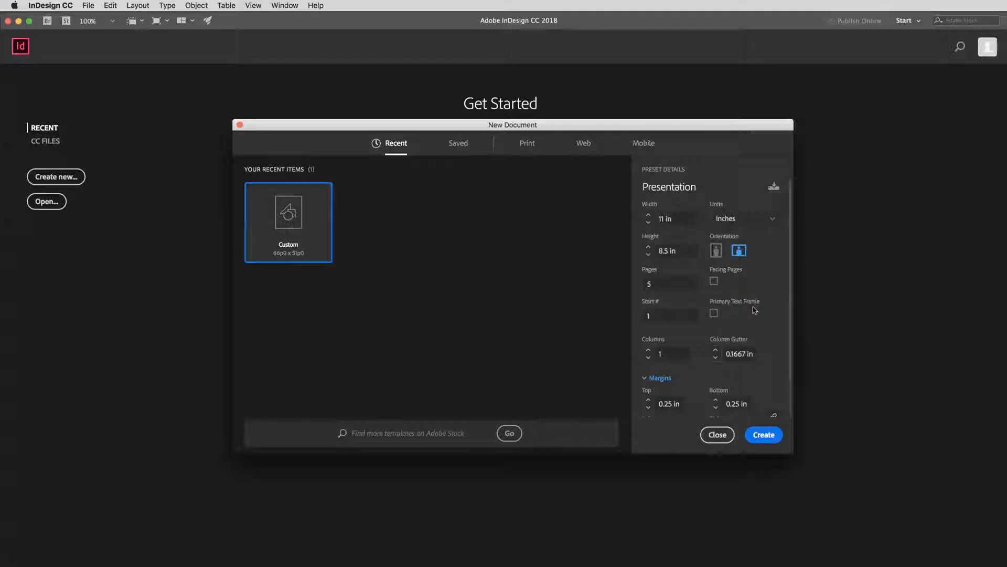
left_click(764, 435)
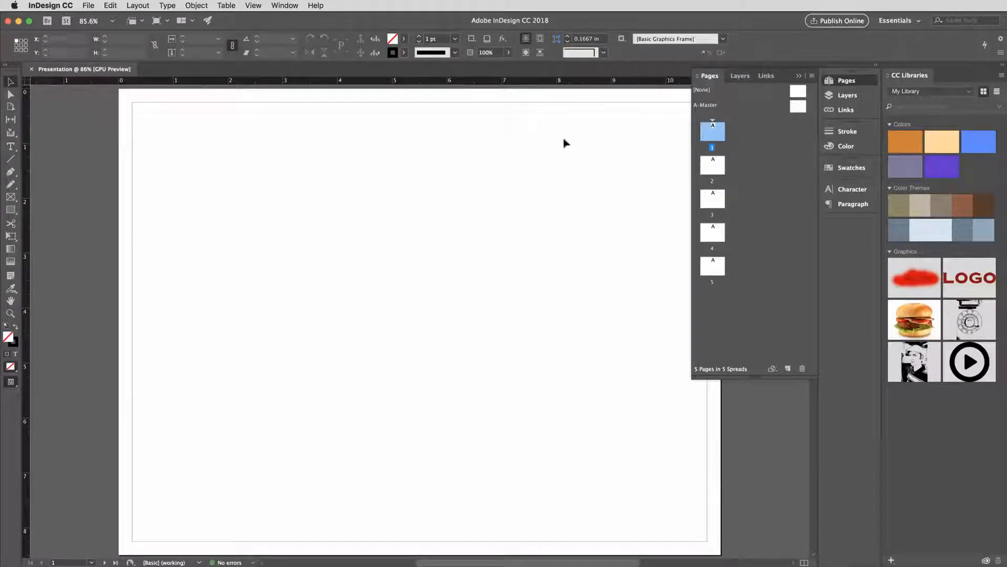
left_click_drag(579, 158, 531, 157)
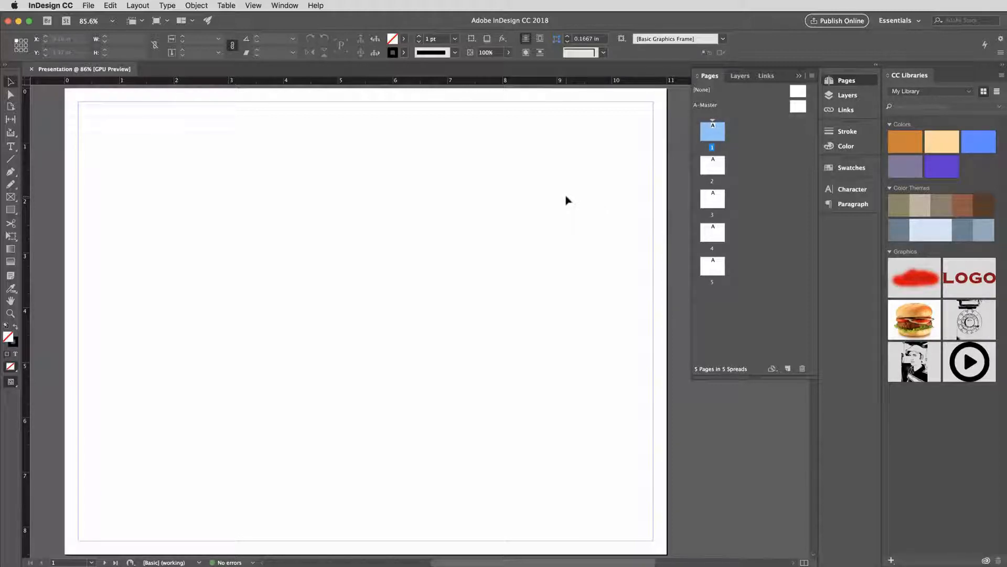
left_click(854, 80)
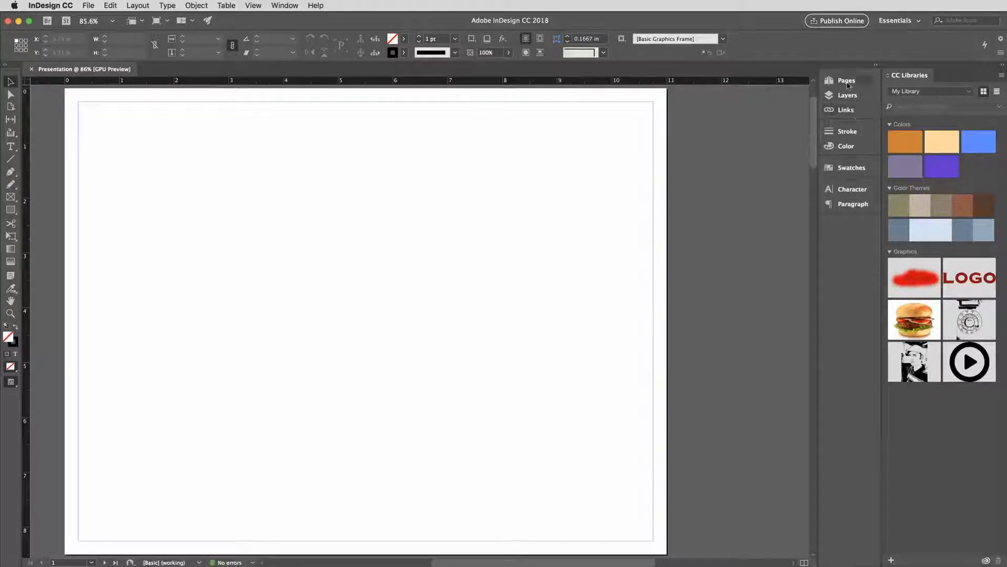
left_click(848, 83)
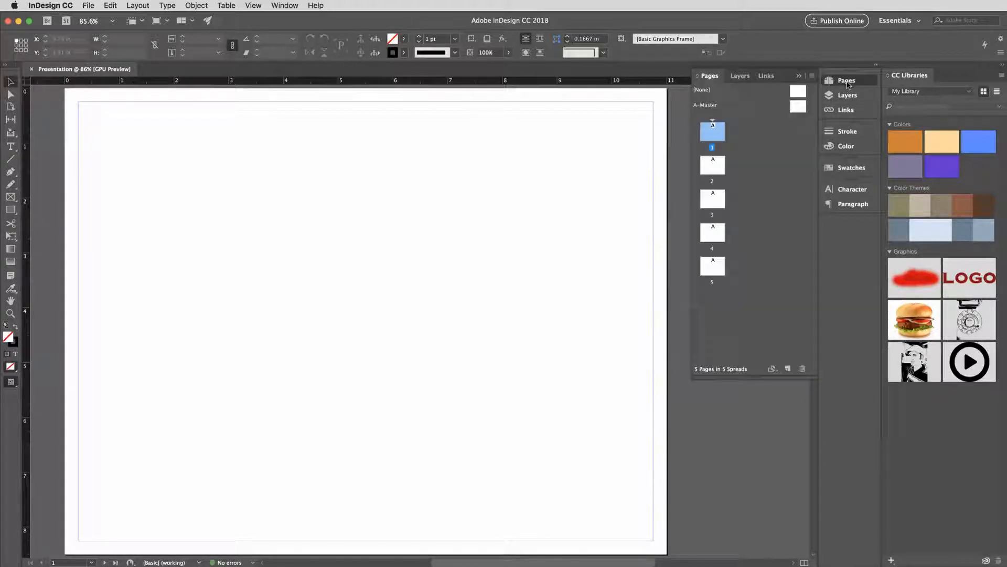
Choose the Essentials workspace and check the list of available workspaces.
left_click(285, 5)
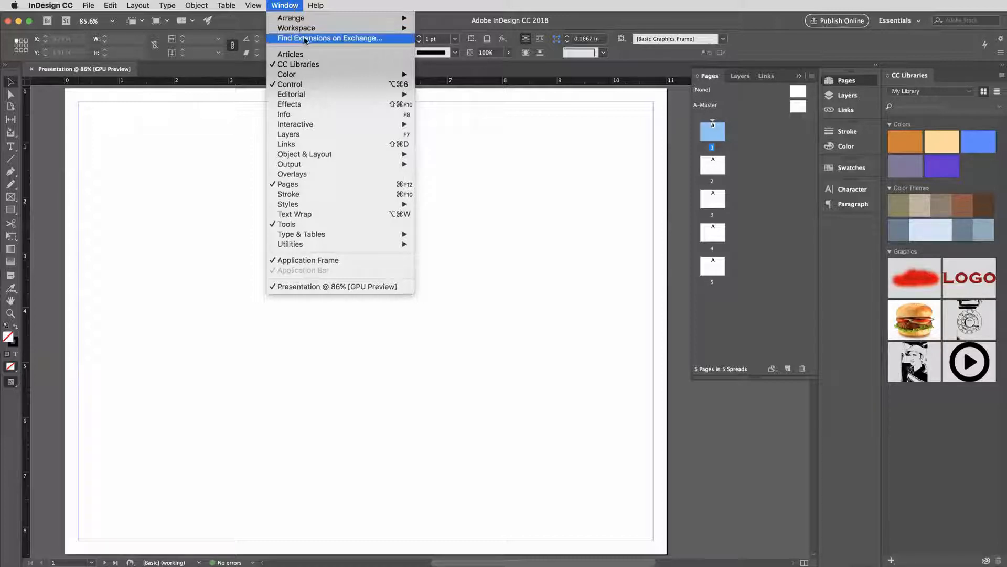
mouse_move(316, 28)
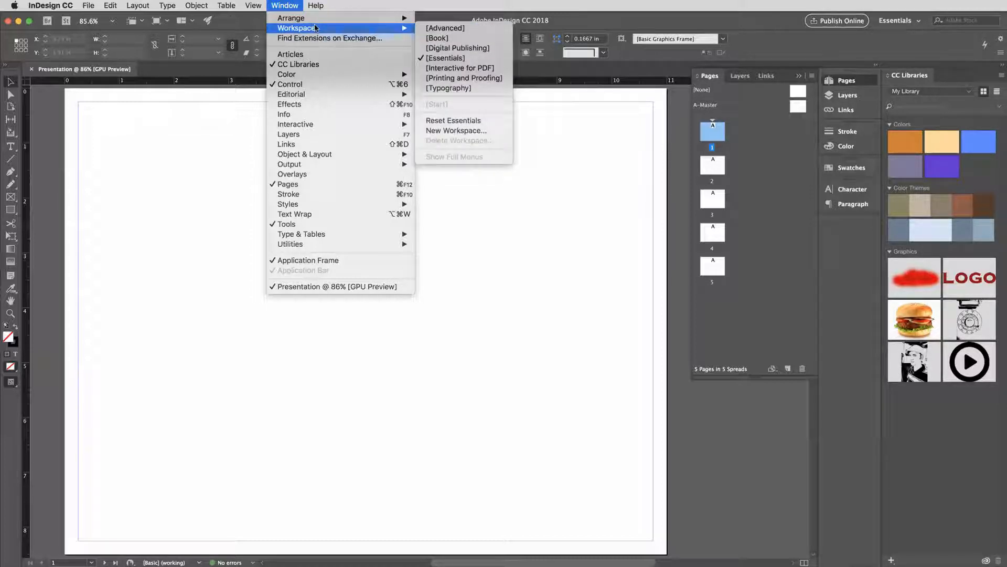
left_click(481, 58)
left_click(290, 5)
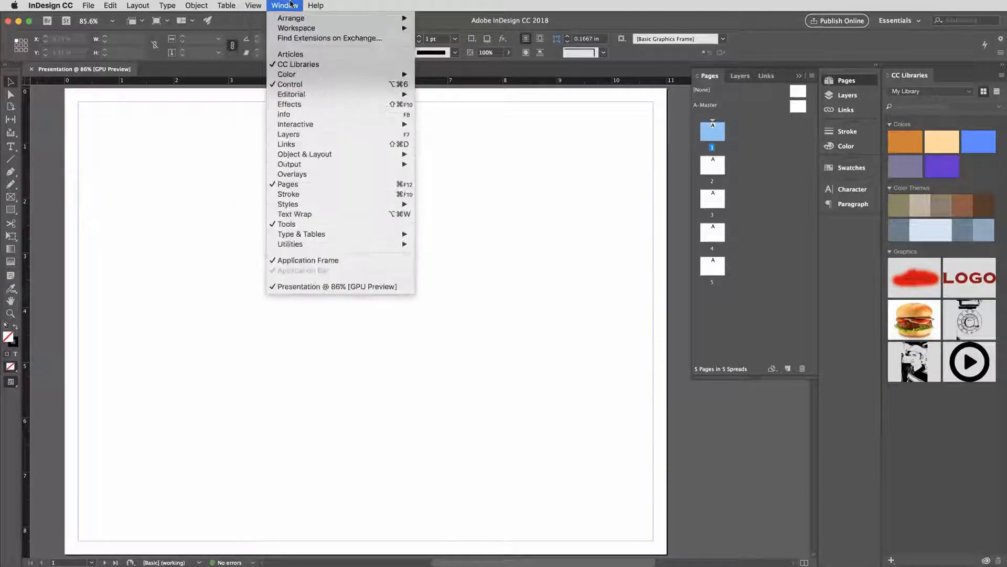
mouse_move(315, 28)
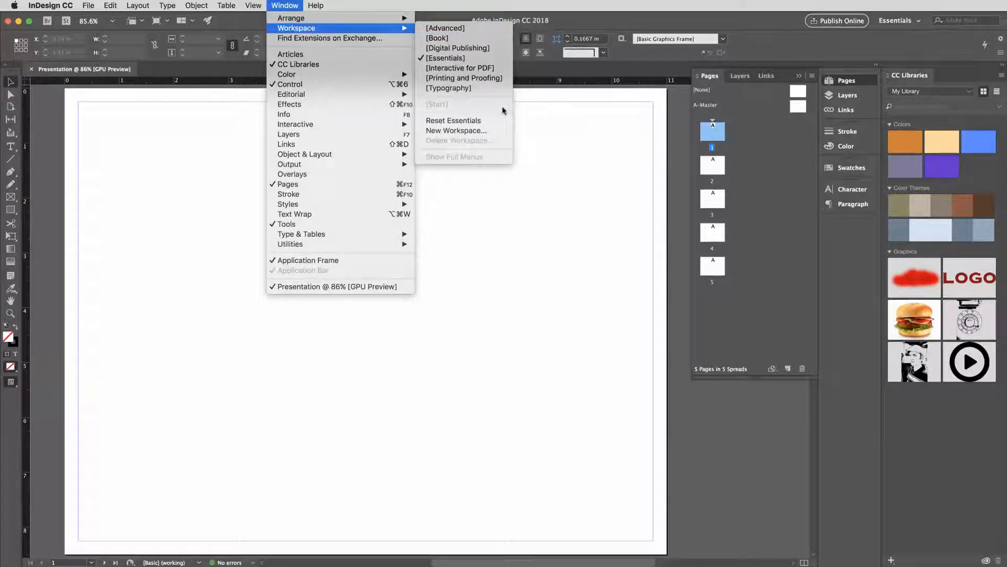
left_click(679, 185)
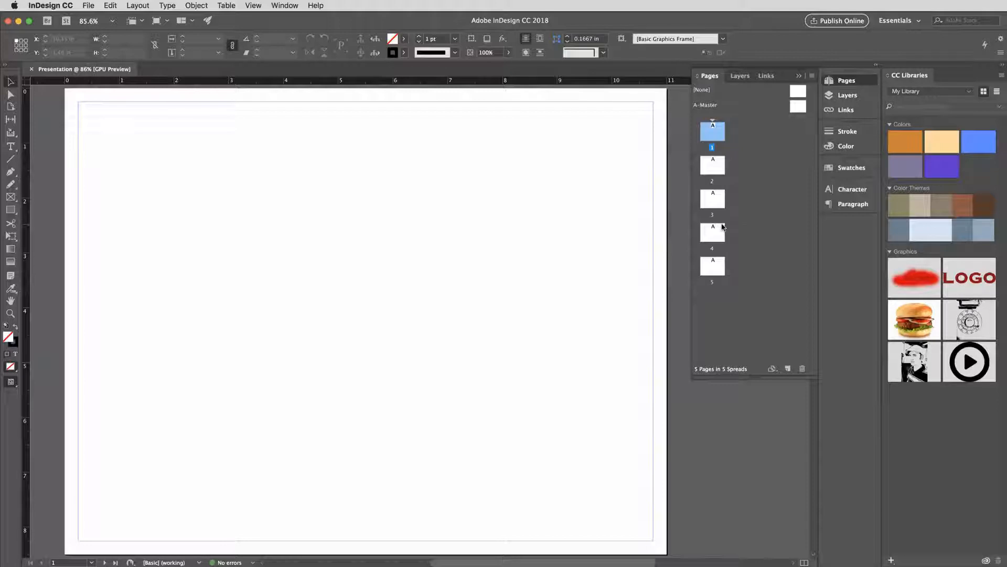
Open A-Master and add a text frame about 1.7 by 0.45 in near its upper-left corner, reading "CGT356 - " followed by the author's name.
double_click(708, 105)
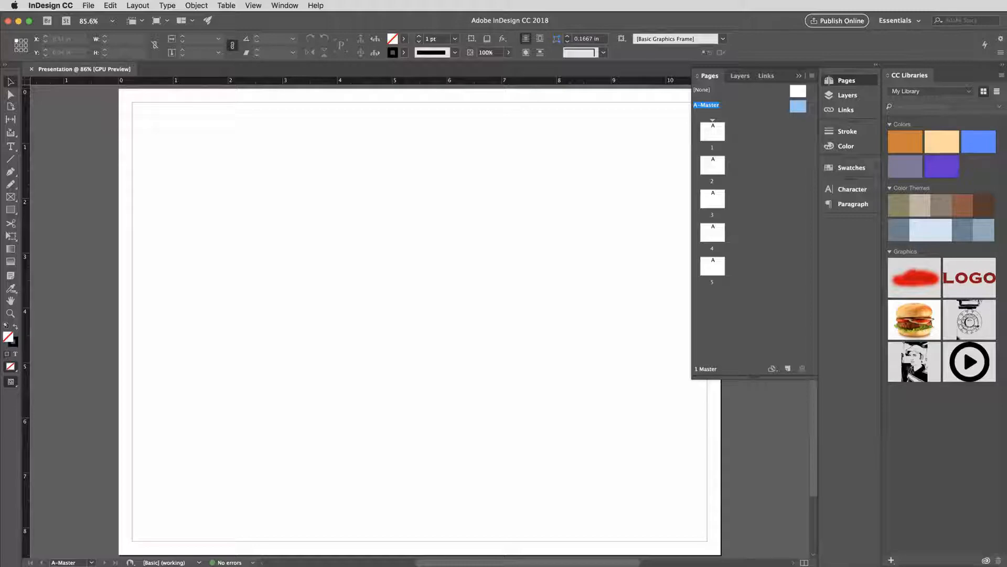
left_click(92, 562)
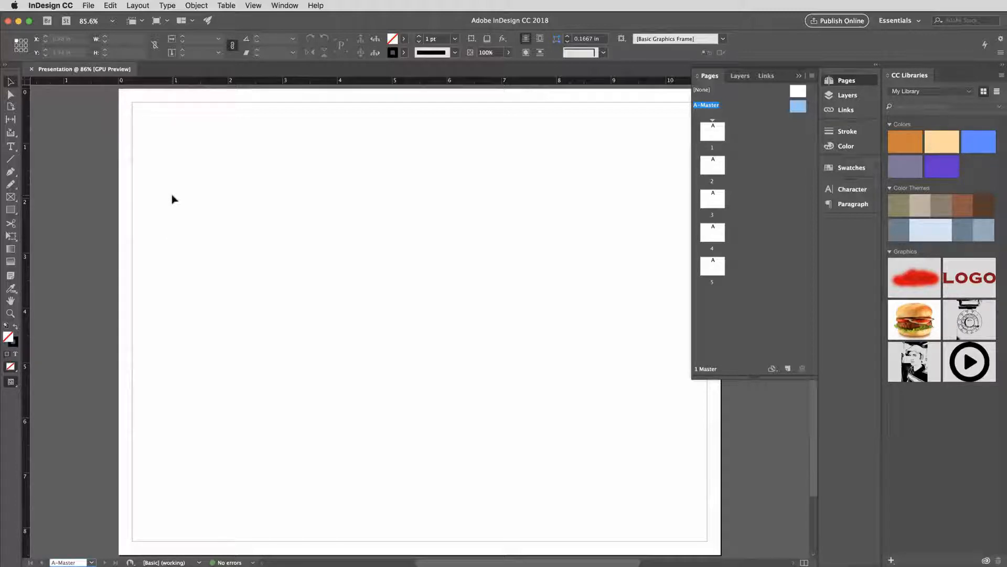
left_click(13, 148)
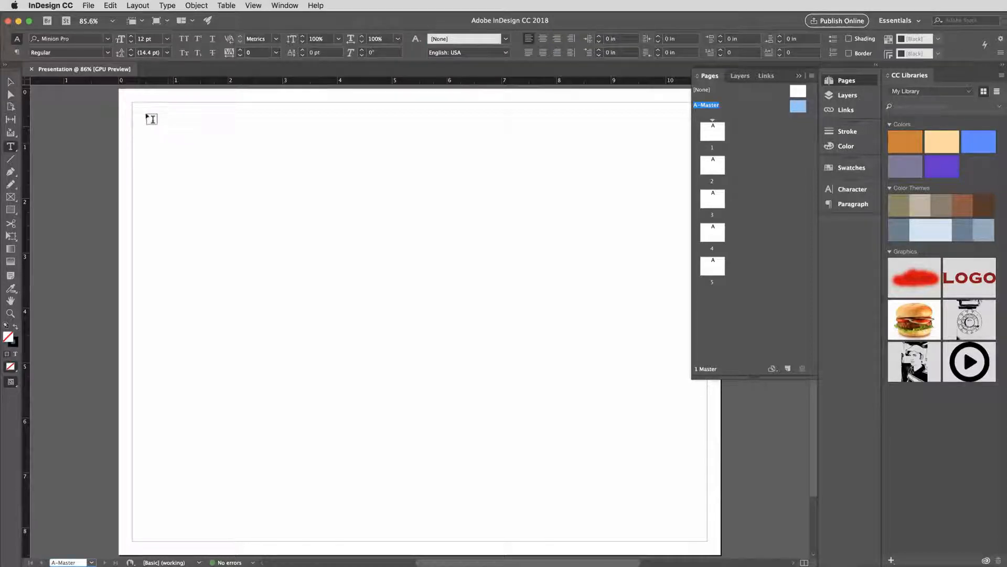
left_click_drag(144, 111, 237, 135)
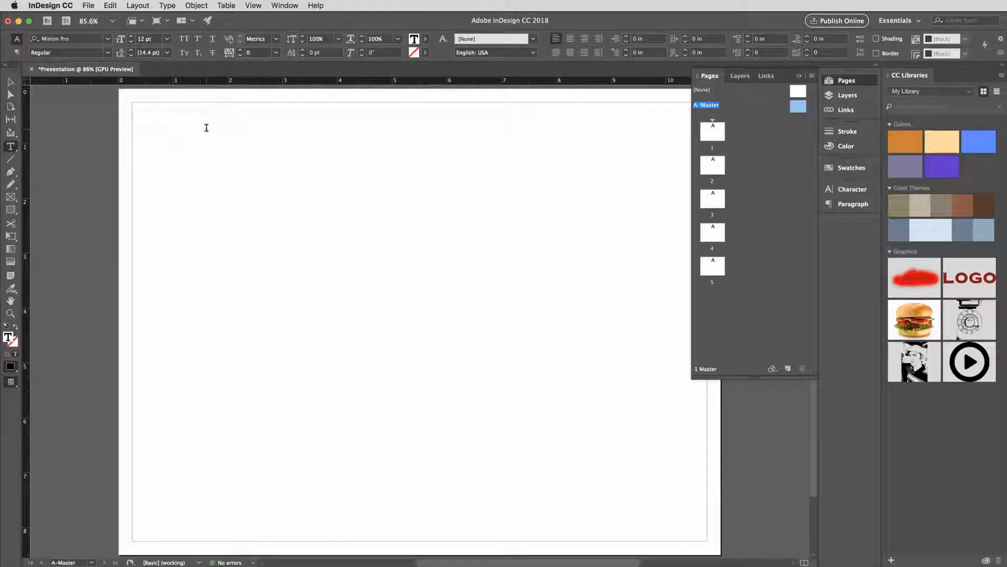
type("CGT356 - Josh Polk")
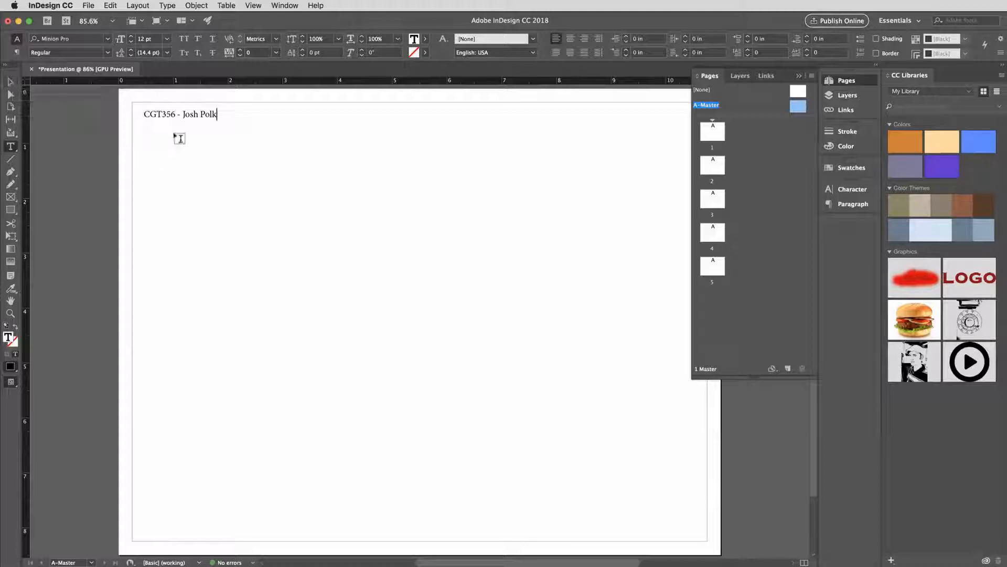
key("Escape")
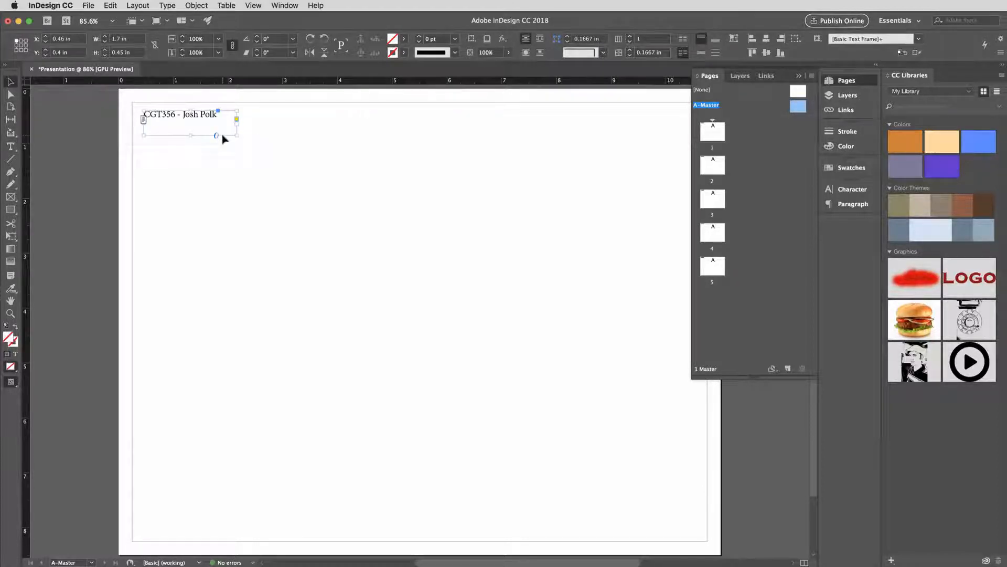
Shrink the header text frame to fit its text, about 1.37 in wide and 0.17 in high.
double_click(223, 134)
left_click(263, 159, "super")
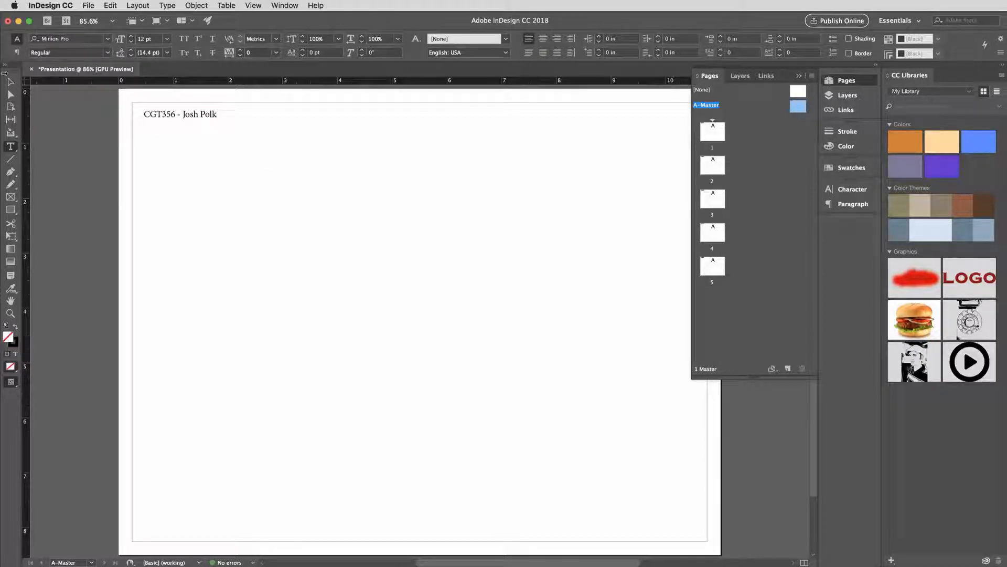
left_click(10, 81)
left_click(212, 136)
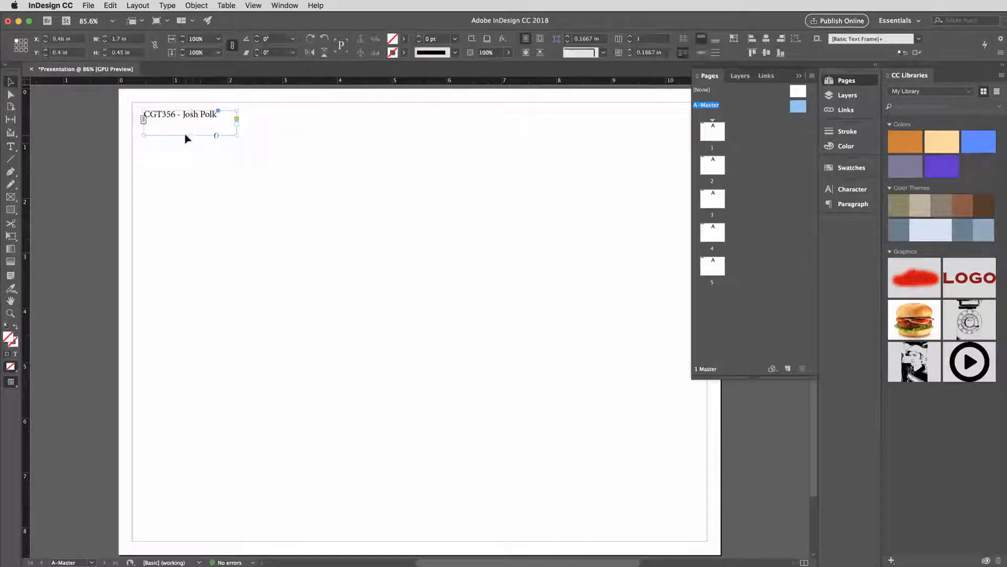
left_click_drag(188, 136, 215, 114)
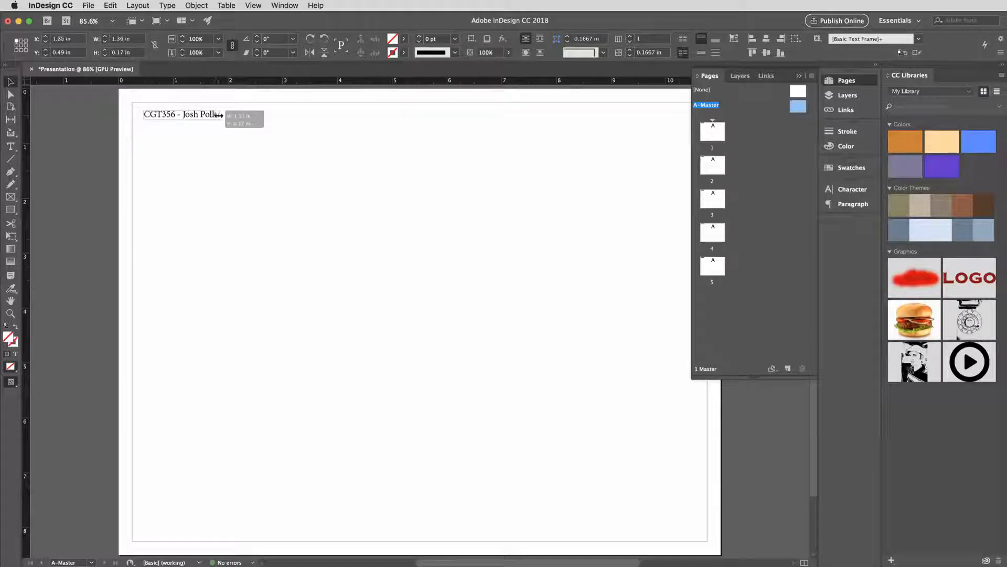
left_click(214, 155)
Move the header text frame to the upper-left margin corner at X 0.25 in, Y 0.25 in.
left_click(173, 115)
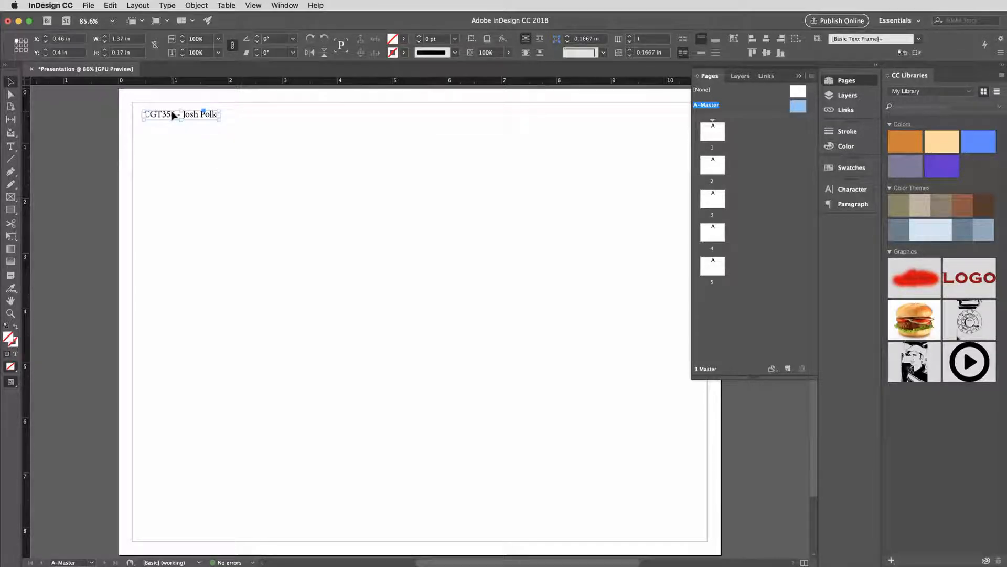
left_click_drag(198, 113, 191, 110)
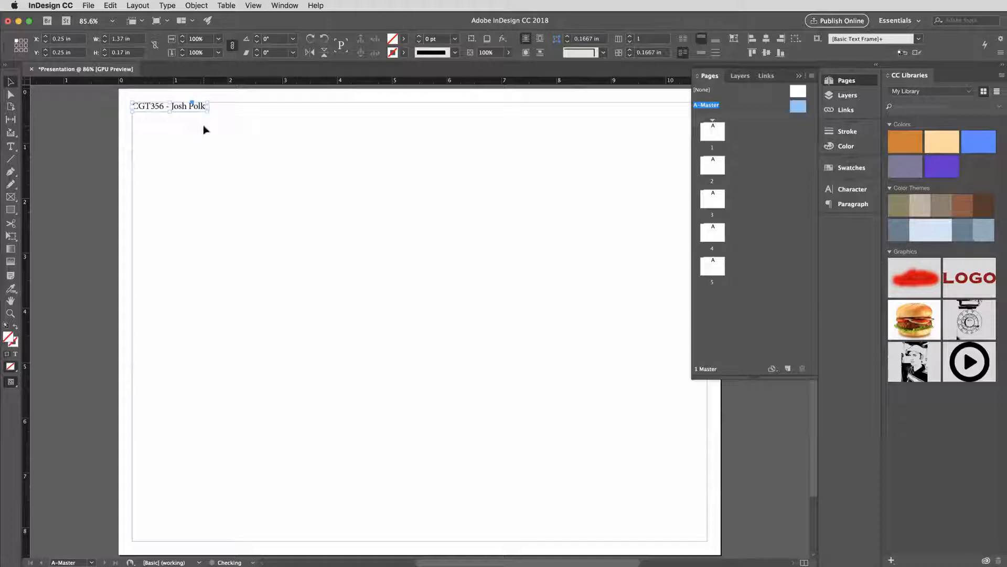
left_click(237, 105)
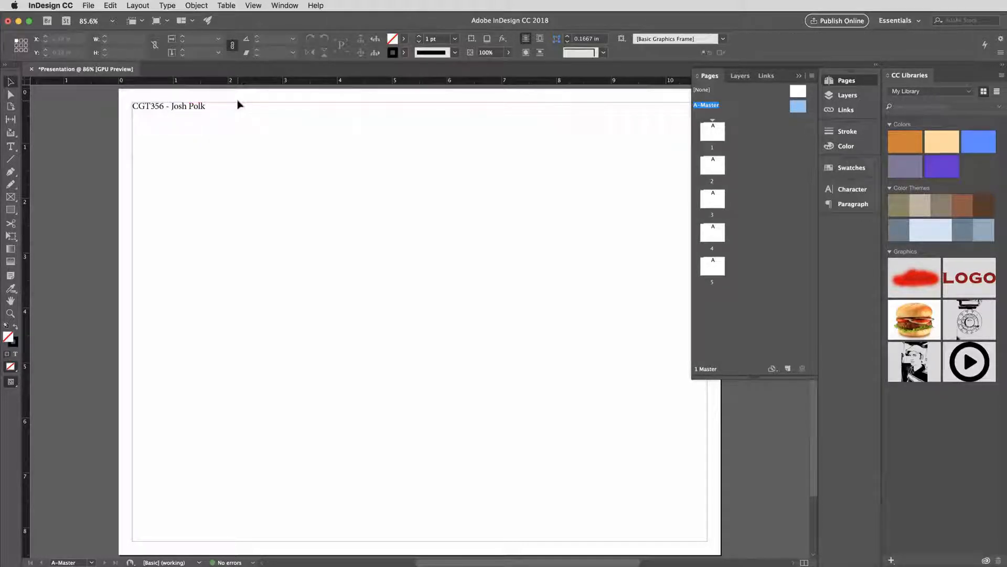
Activate the Rectangle tool for drawing on the A-Master page.
left_click_drag(252, 126, 205, 134)
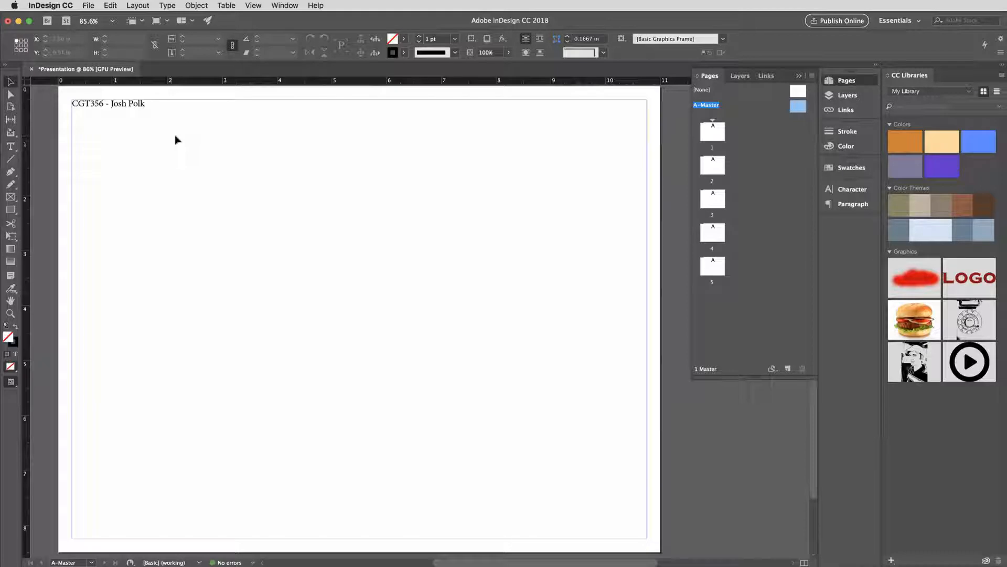
left_click(11, 211)
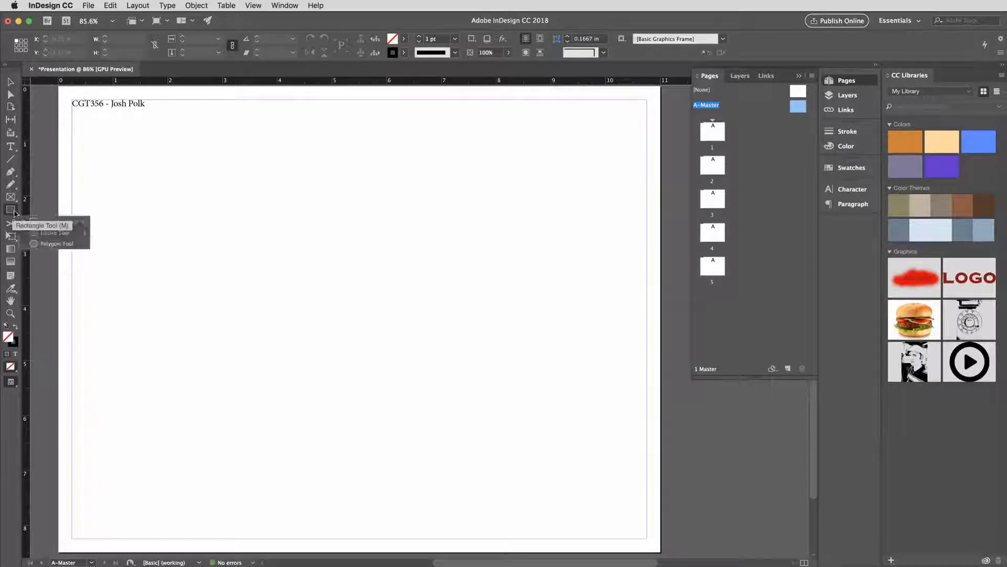
left_click(52, 221)
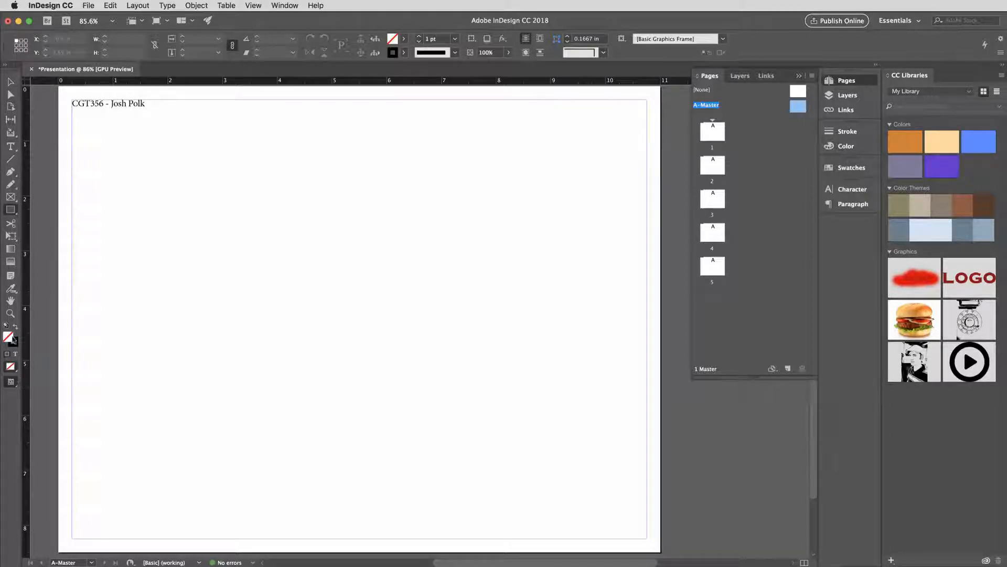
double_click(14, 341)
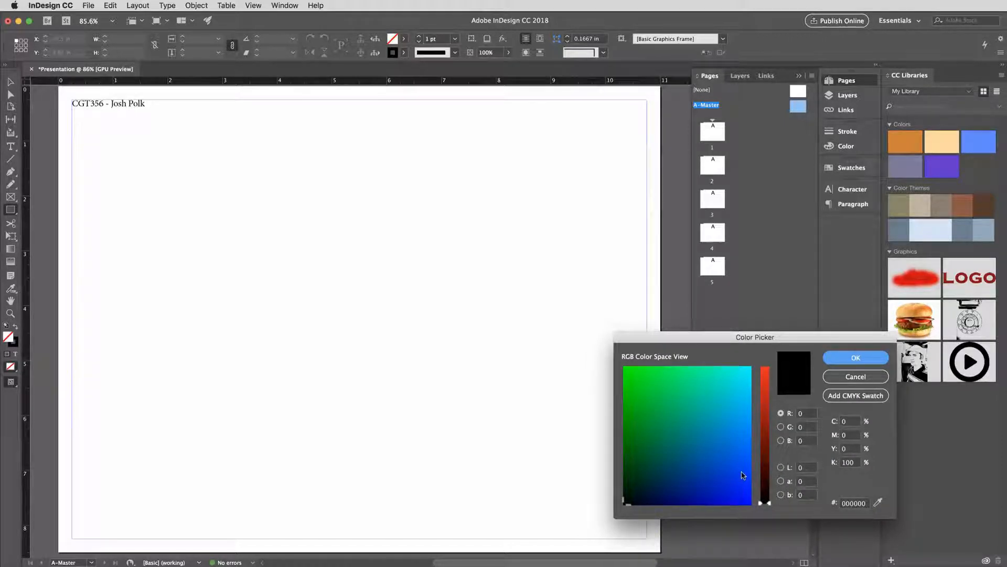
left_click(781, 467)
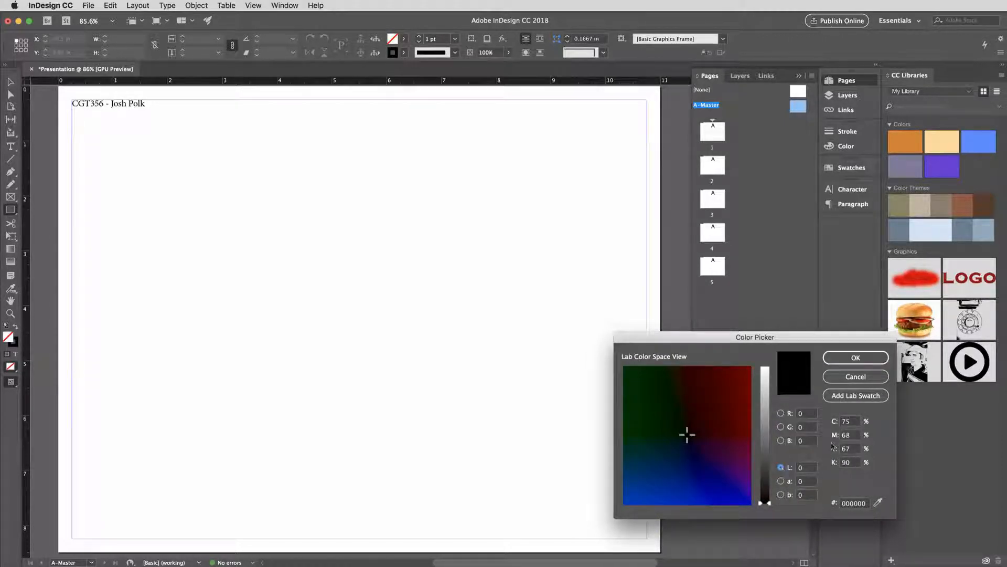
left_click(781, 413)
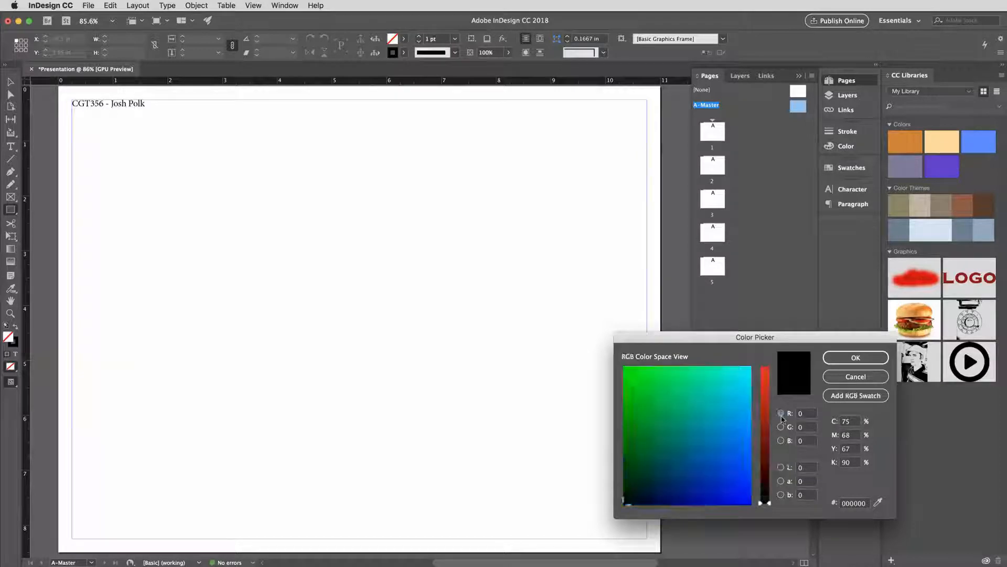
left_click(850, 421)
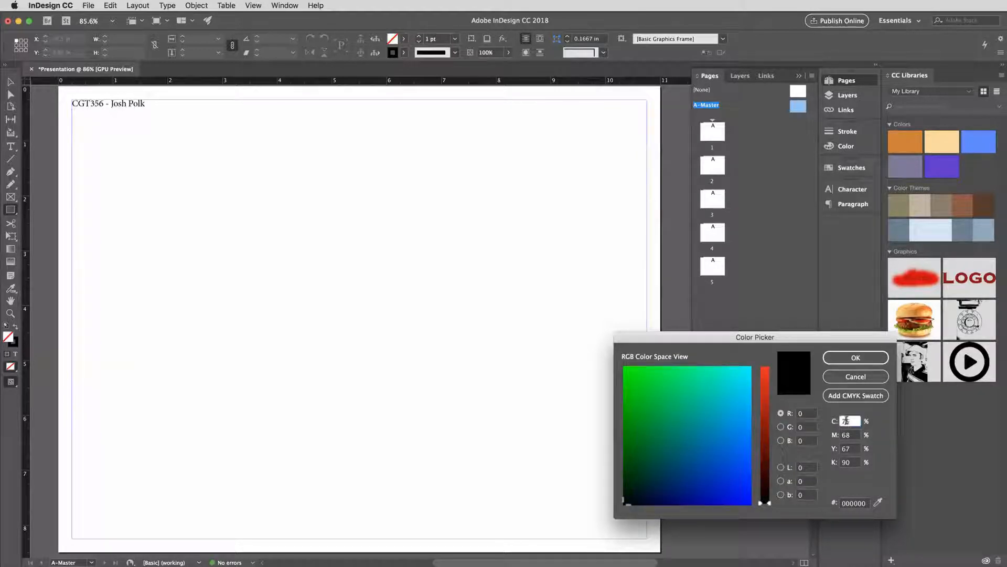
left_click(751, 436)
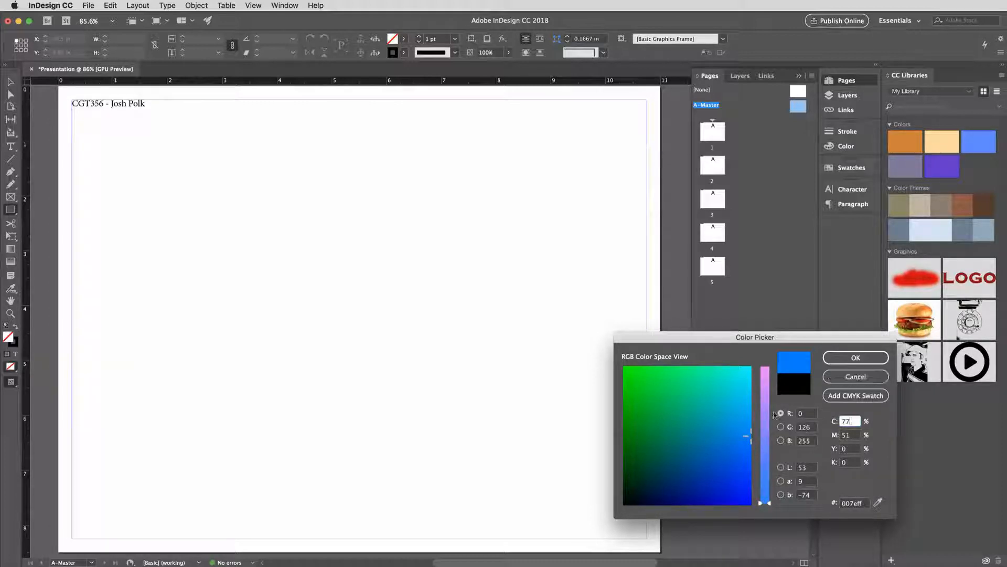
left_click(792, 391)
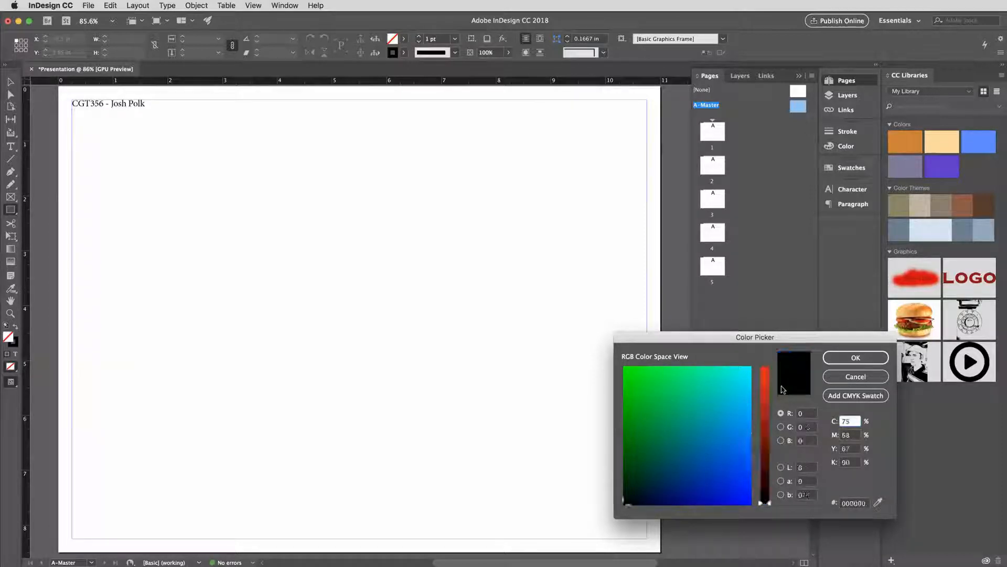
left_click(781, 427)
left_click(781, 440)
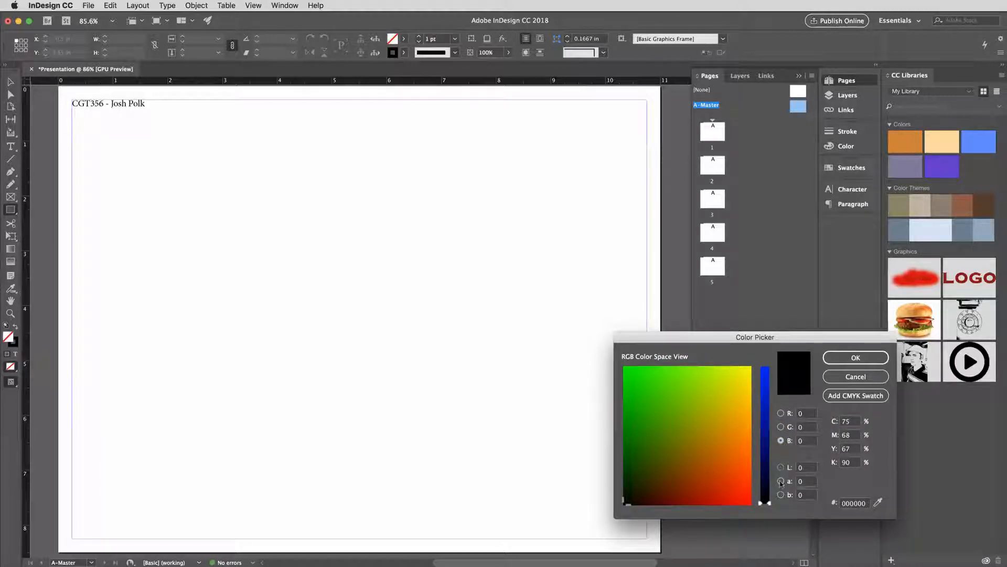
left_click(781, 480)
left_click(781, 494)
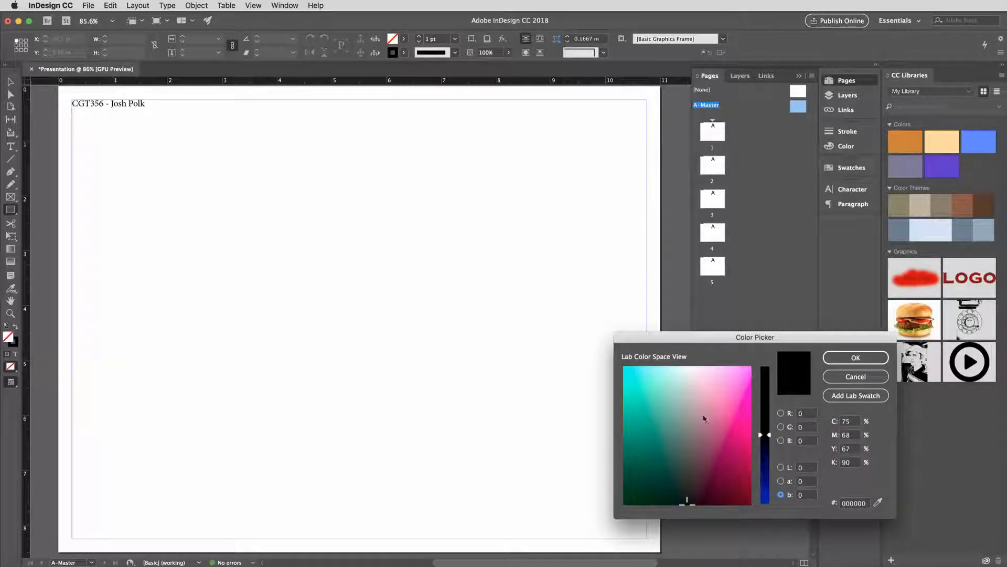
mouse_move(687, 502)
left_mouse_down()
mouse_move(651, 379)
mouse_move(623, 366)
left_mouse_up()
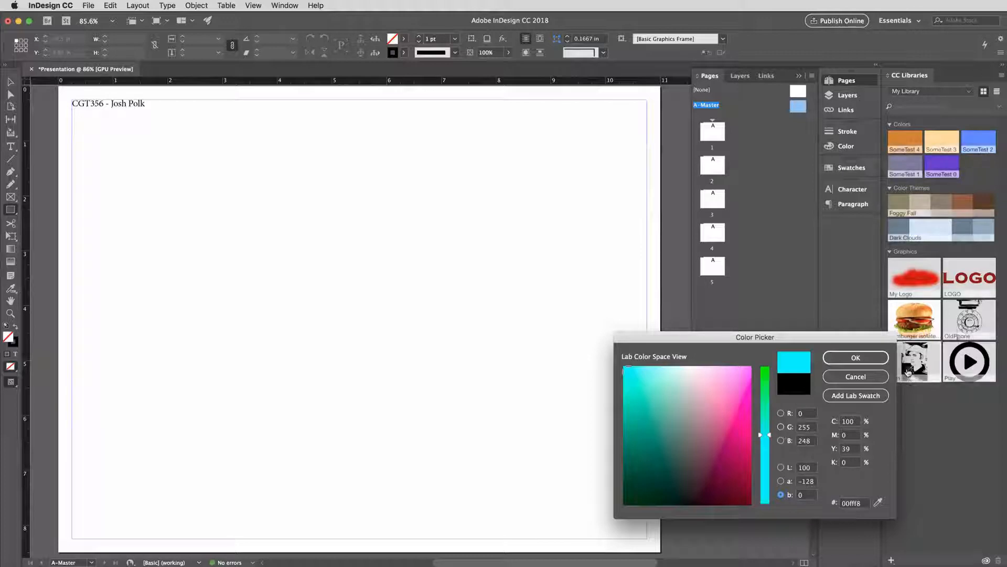
left_click(848, 422)
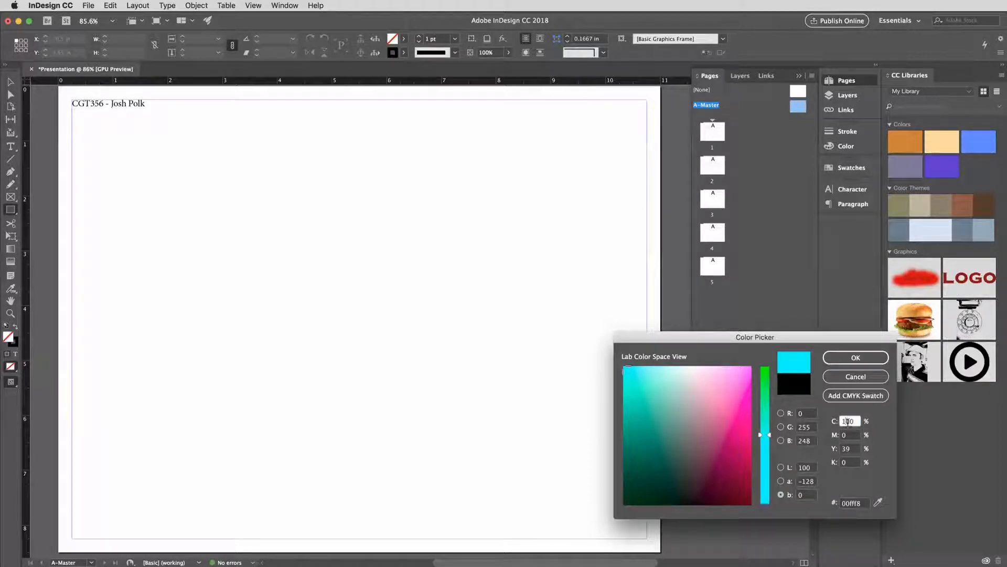
left_click(854, 376)
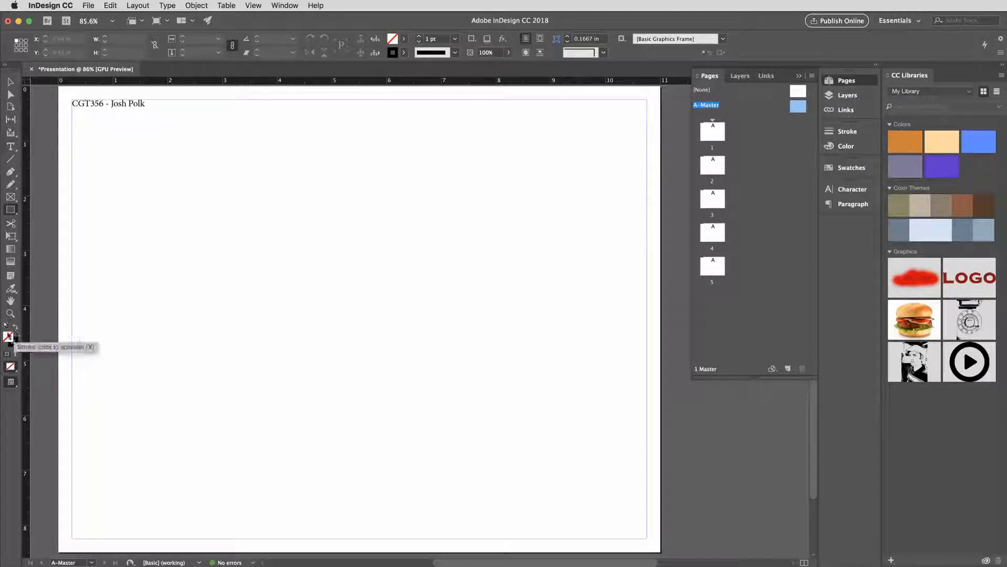
double_click(15, 344)
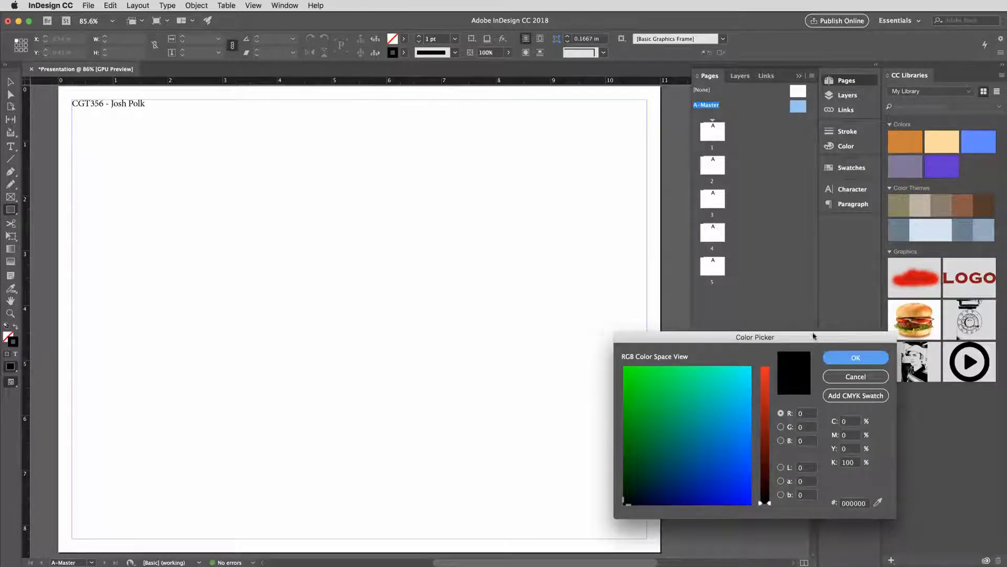
left_click(761, 350)
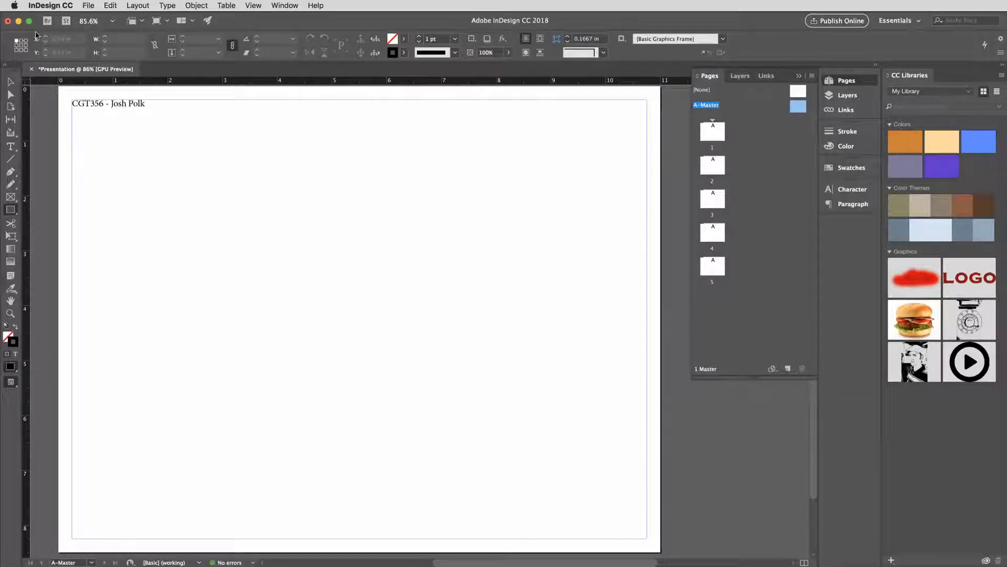
Set the Rectangle tool's stroke to None and its fill to Black.
left_click(403, 53)
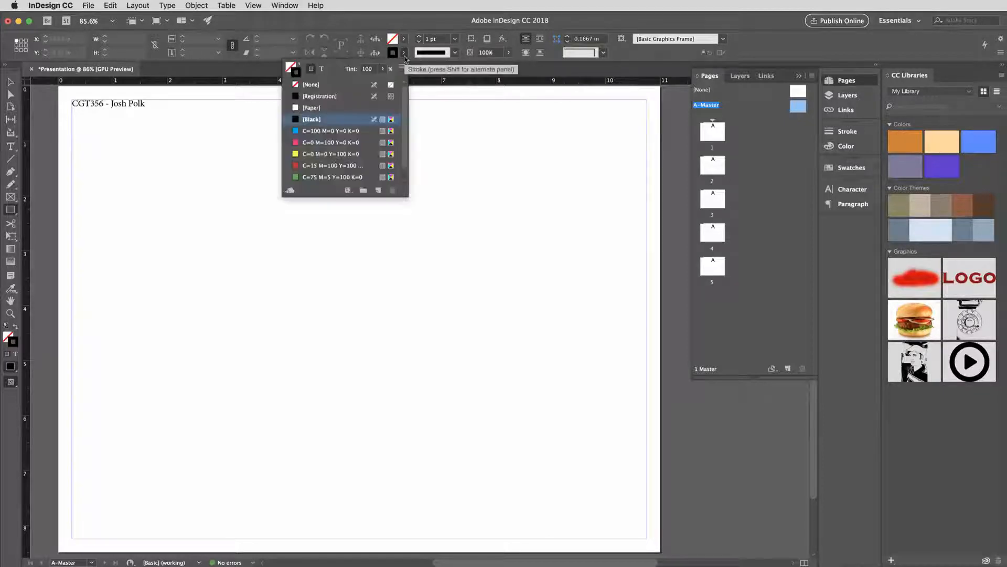
left_click(311, 85)
left_click(396, 40)
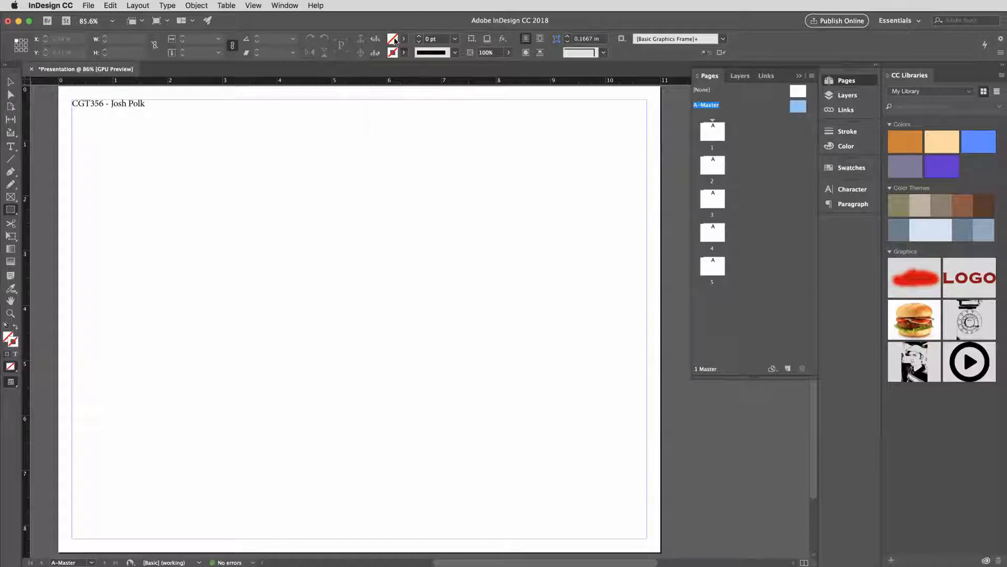
left_click(404, 38)
left_click(327, 106)
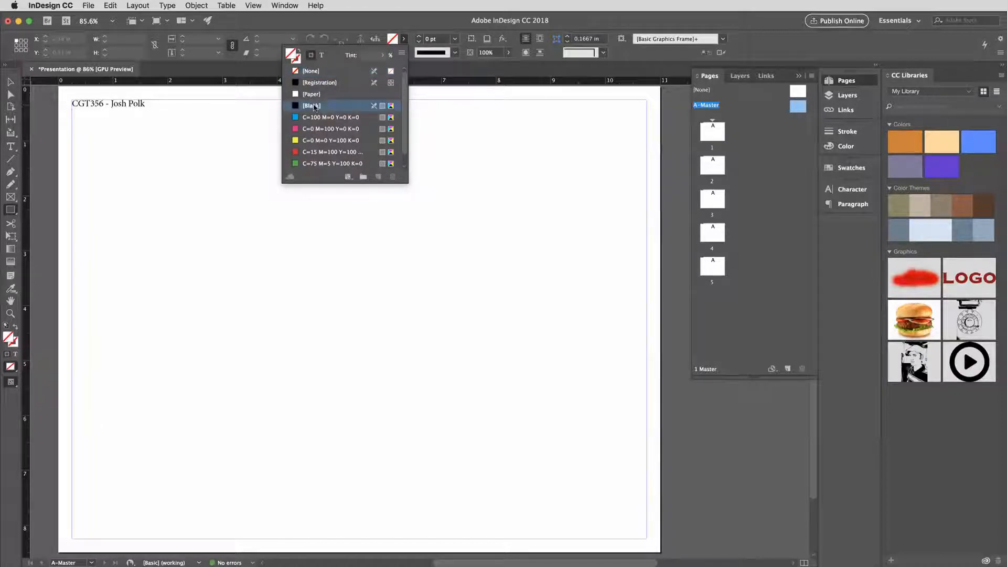
Draw a bar about 9.02 in wide and 0.17 in high from just beside the header text to the right margin.
left_click(213, 118)
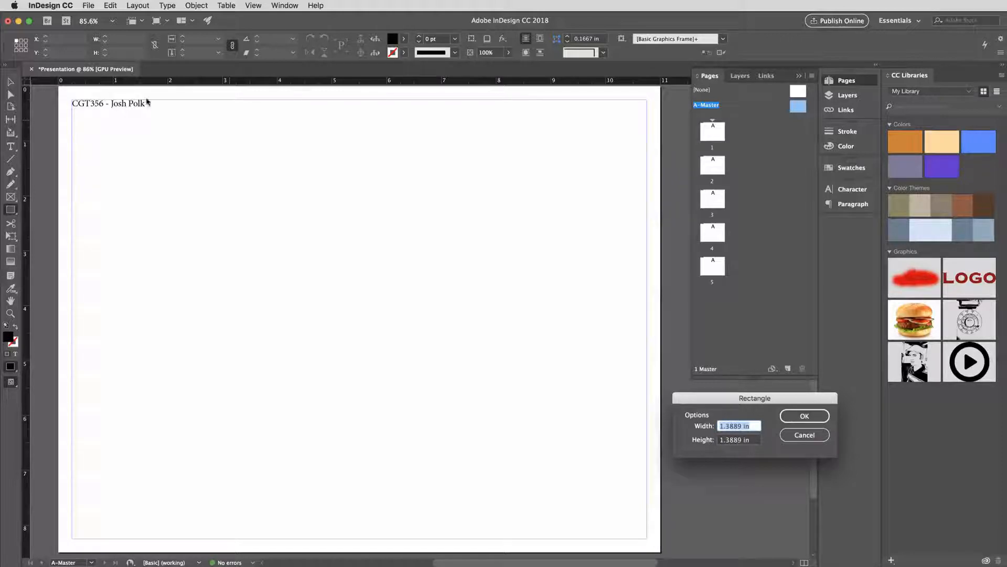
left_click(805, 434)
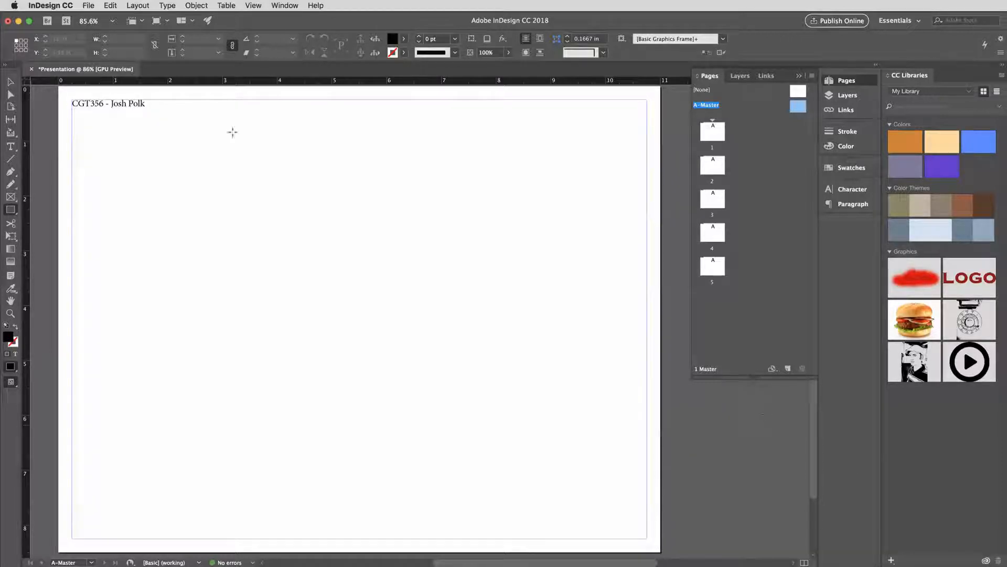
left_click_drag(152, 103, 648, 109)
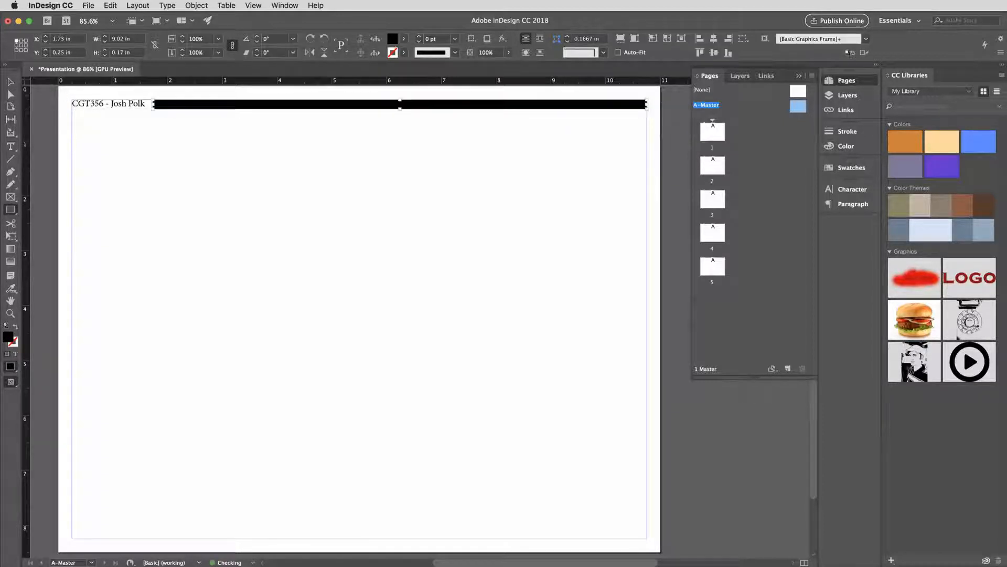
Lighten the header bar's fill to a 13% tint of Black and deselect the bar.
left_click(10, 81)
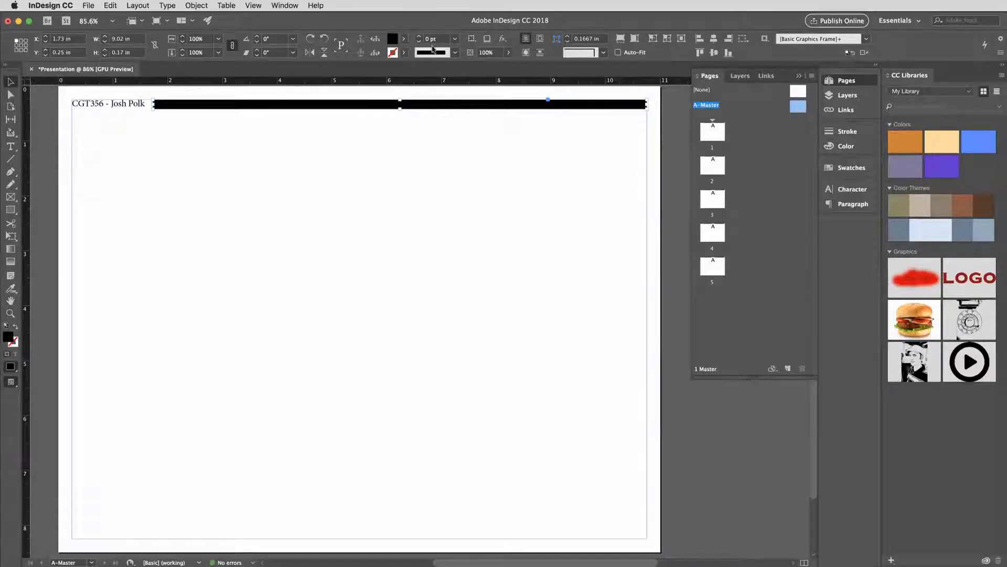
left_click(403, 39)
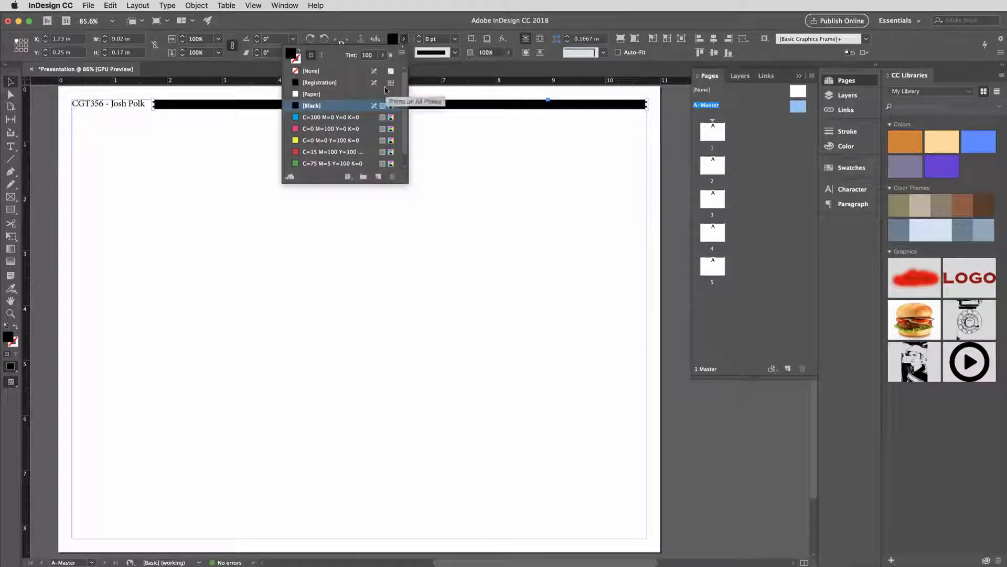
left_click(10, 368)
left_click(11, 369)
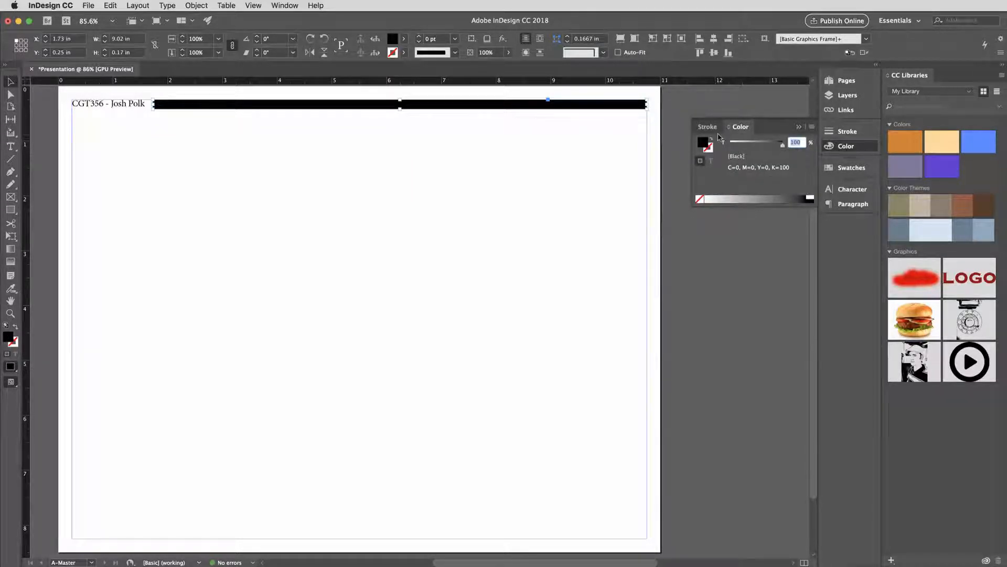
left_click(761, 195)
left_click_drag(758, 199, 718, 197)
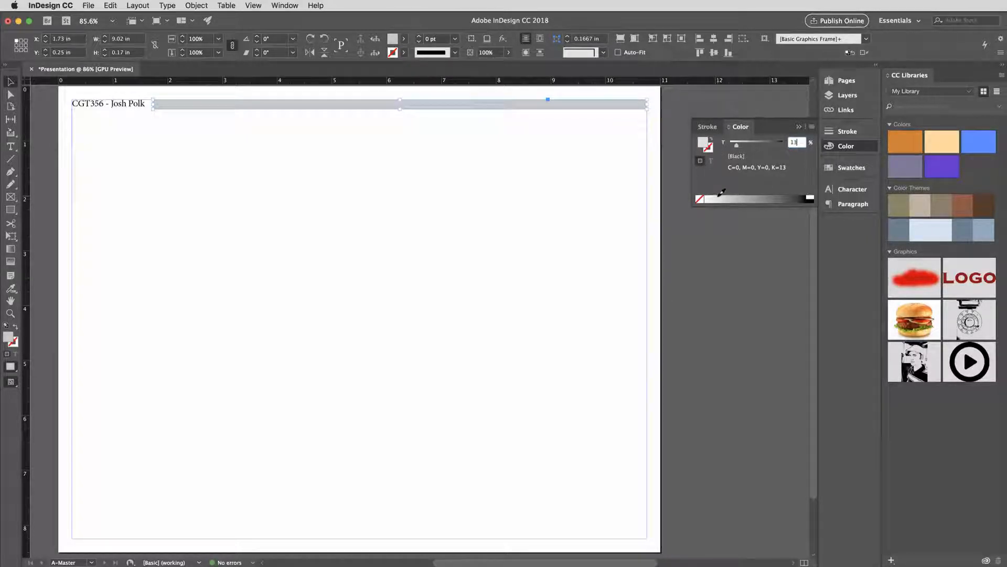
left_click(294, 113)
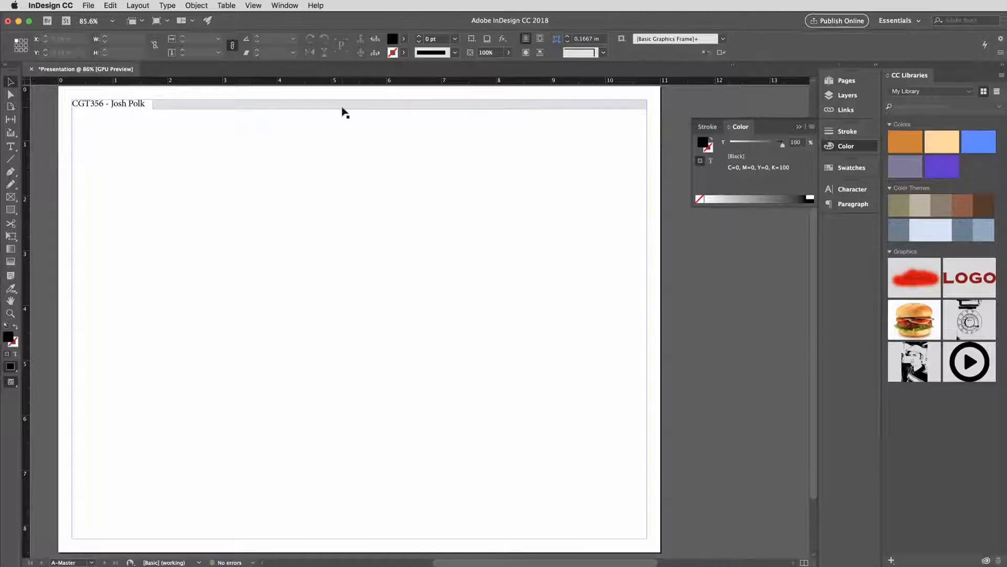
Make the grey header bar slightly thinner by raising its bottom edge, then deselect it.
left_click(403, 106)
left_click_drag(402, 106, 403, 106)
key("super+shift+a")
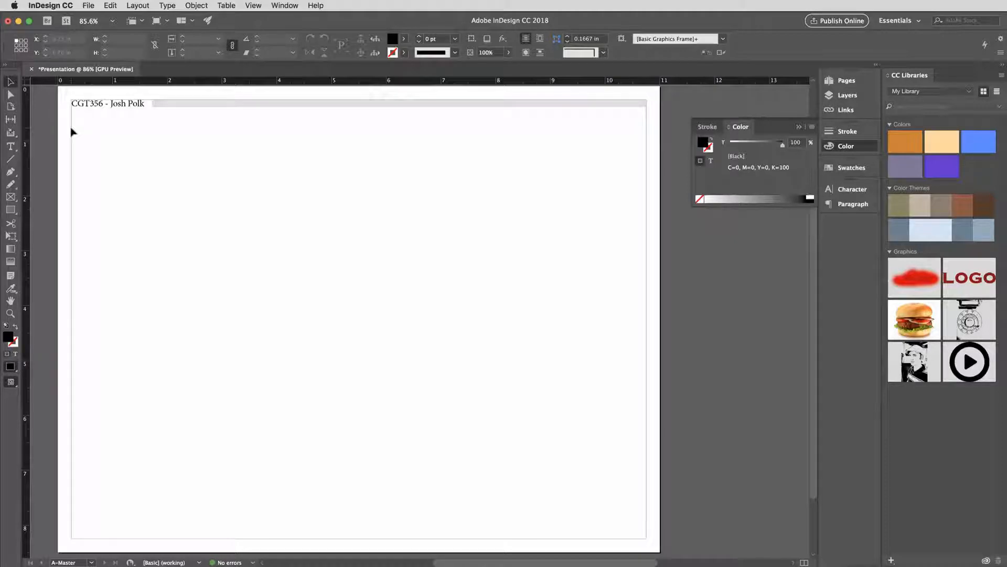
Add a small text frame near the page's lower-right margin corner and enter "#" in it.
left_click(11, 146)
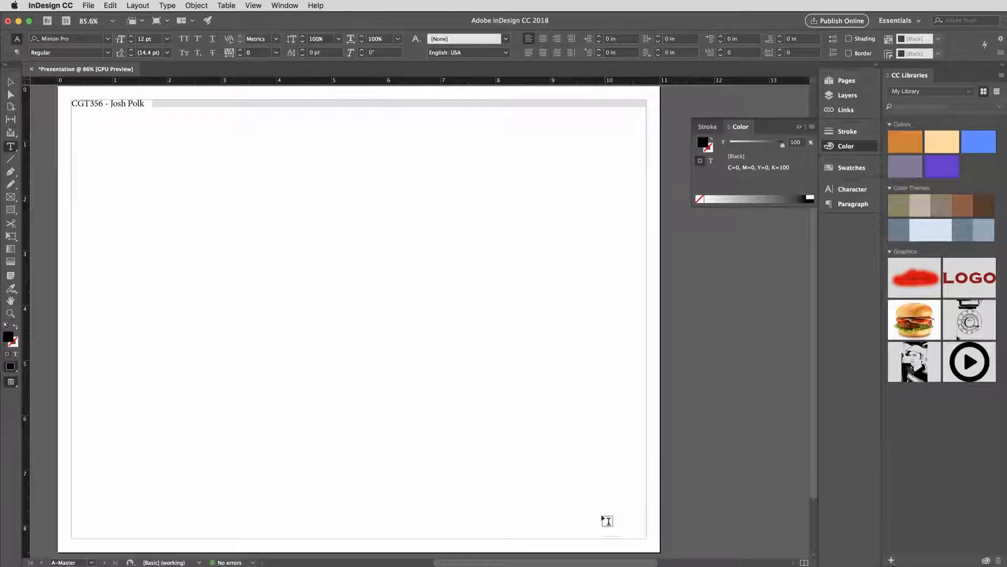
left_click_drag(601, 514, 619, 528)
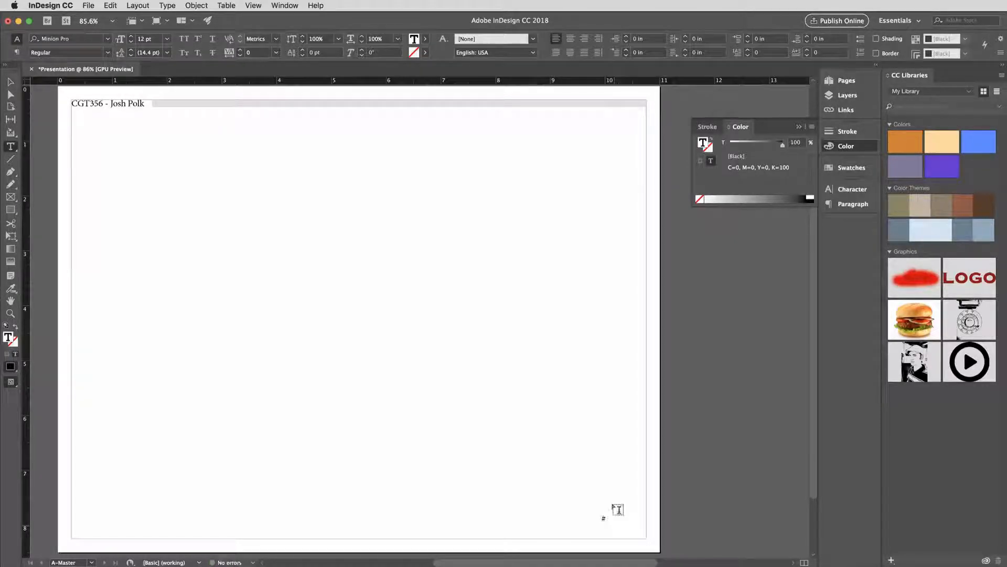
type("#")
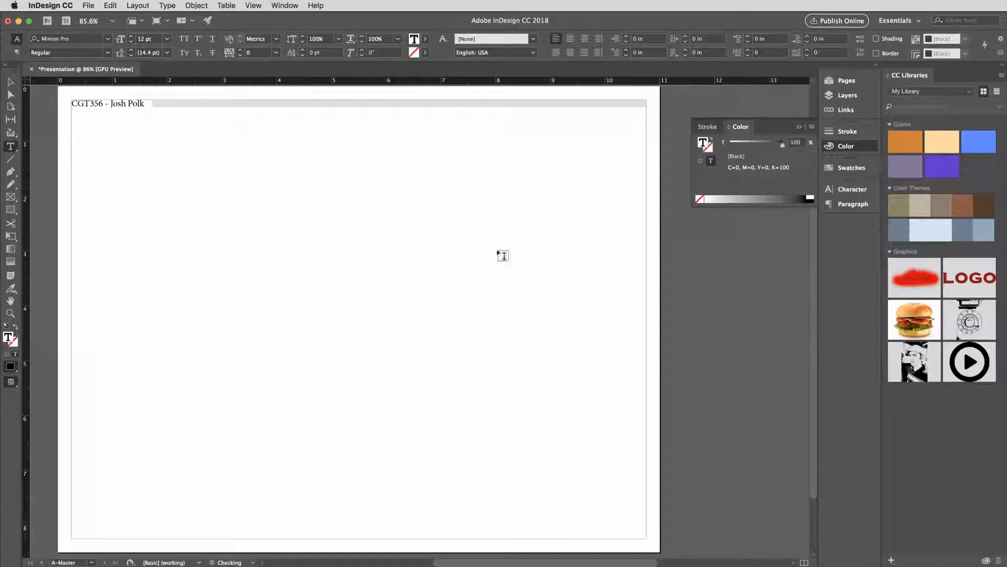
Set the lower-right frame's text size to 14 pt and insert a Current Page Number marker in place of the "#".
left_click(132, 39)
left_click(175, 9)
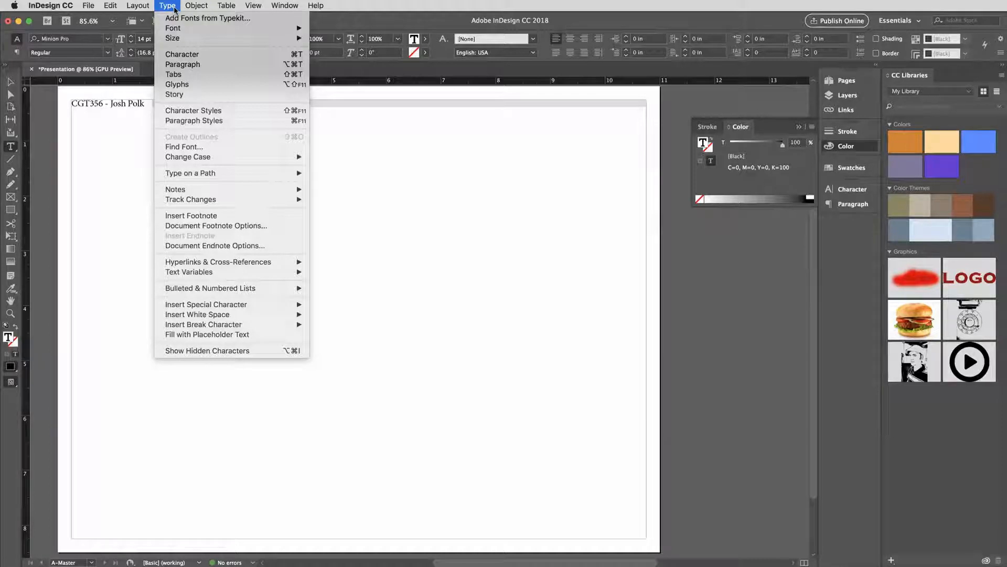
mouse_move(280, 307)
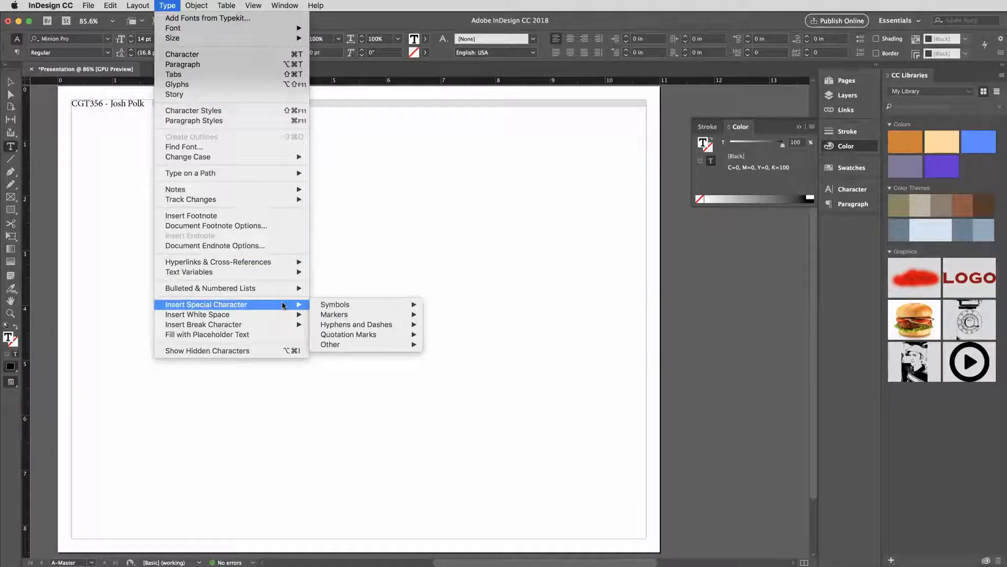
mouse_move(334, 317)
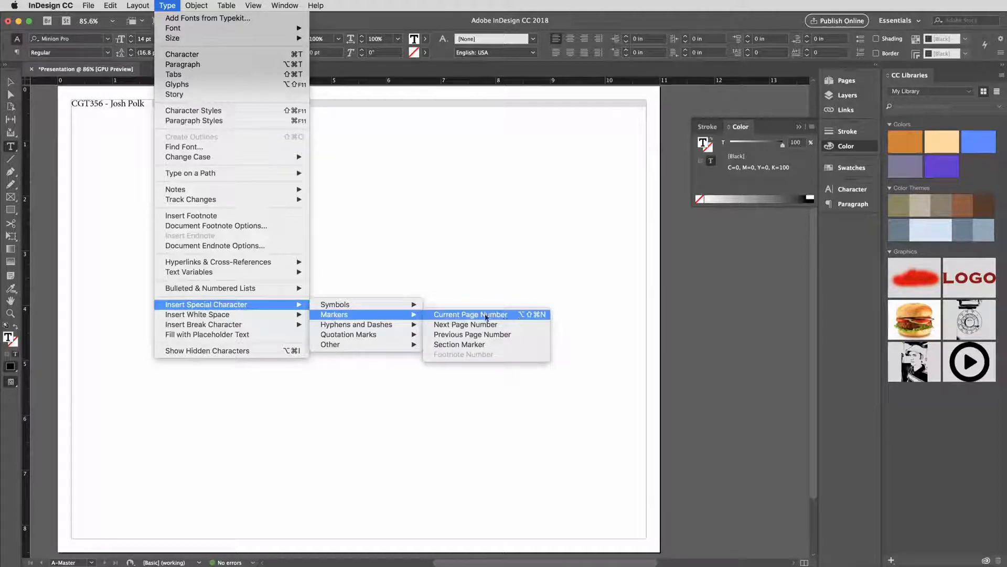
left_click(485, 315)
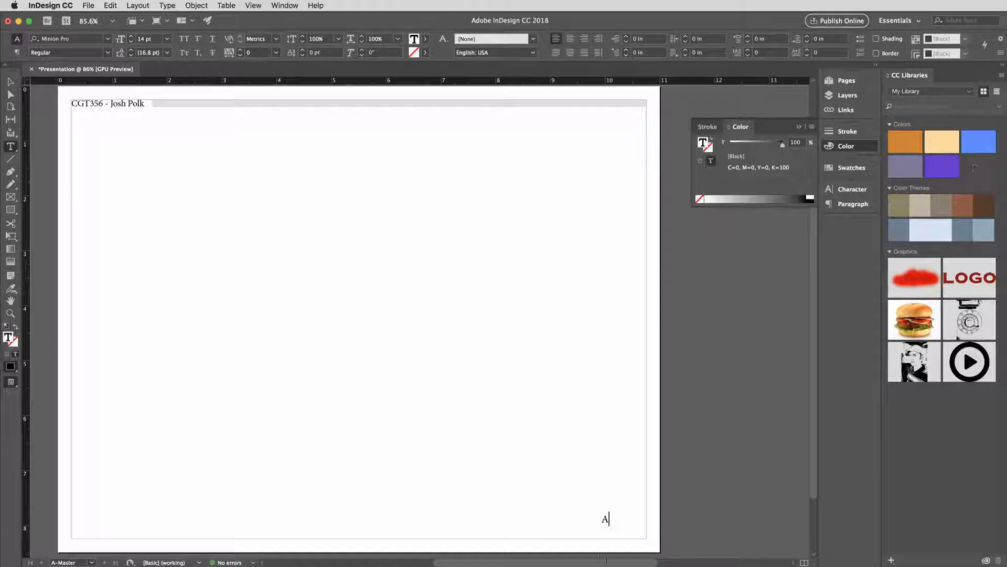
Centre the page number marker in its text frame, move the frame into the page's lower-right margin corner, and deselect it.
double_click(607, 519)
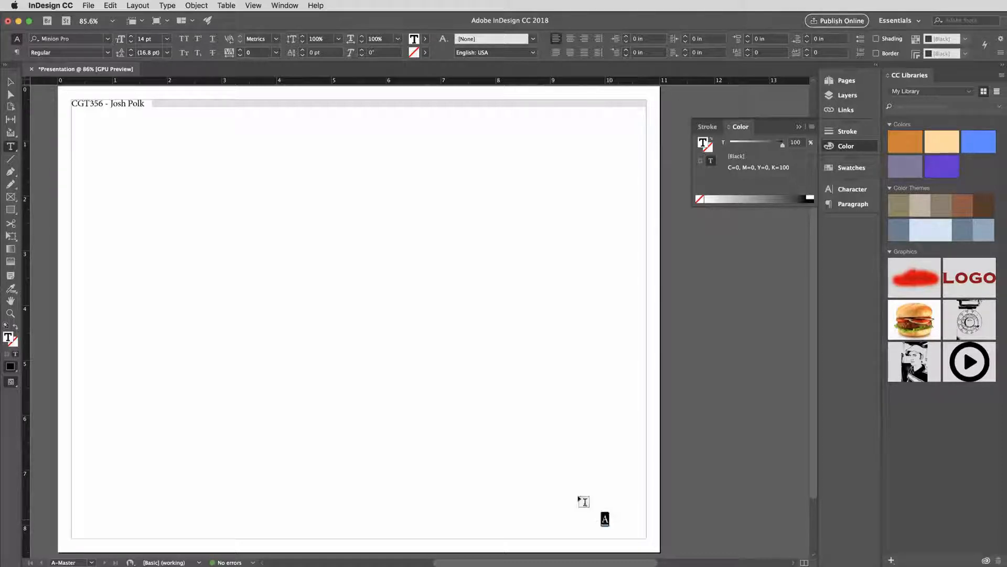
left_click(572, 39)
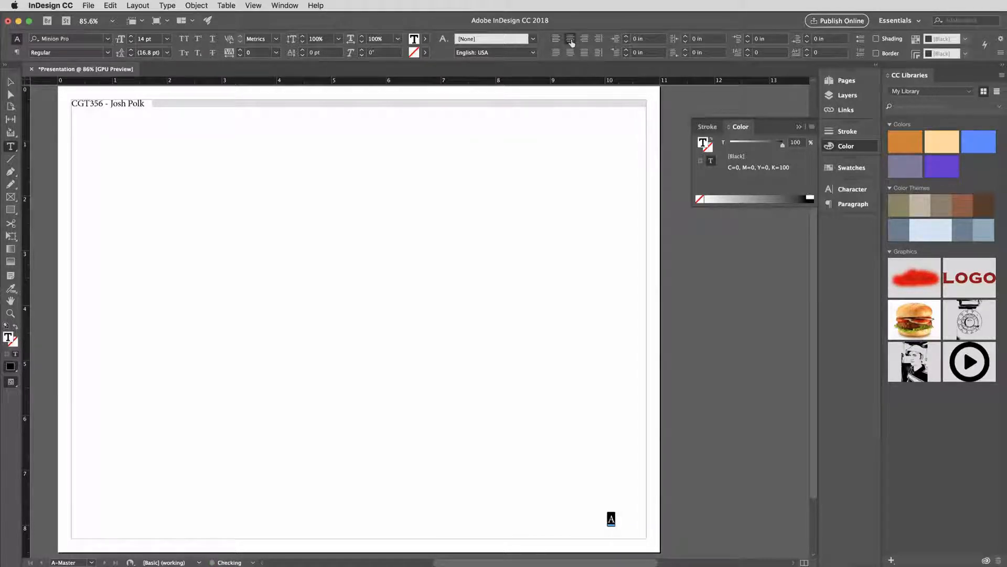
left_click(10, 81)
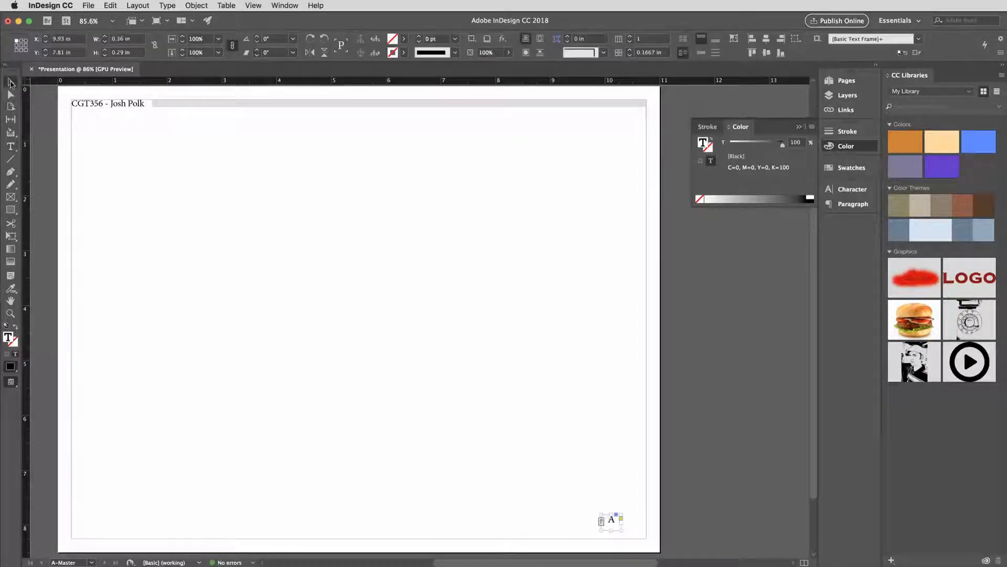
left_click(537, 329)
left_click_drag(628, 523, 640, 529)
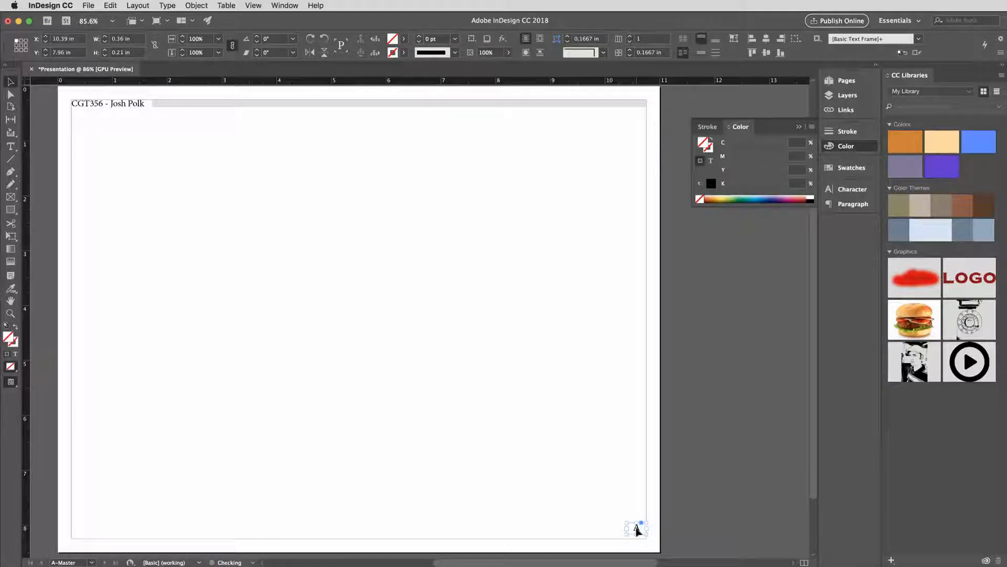
left_click(605, 504)
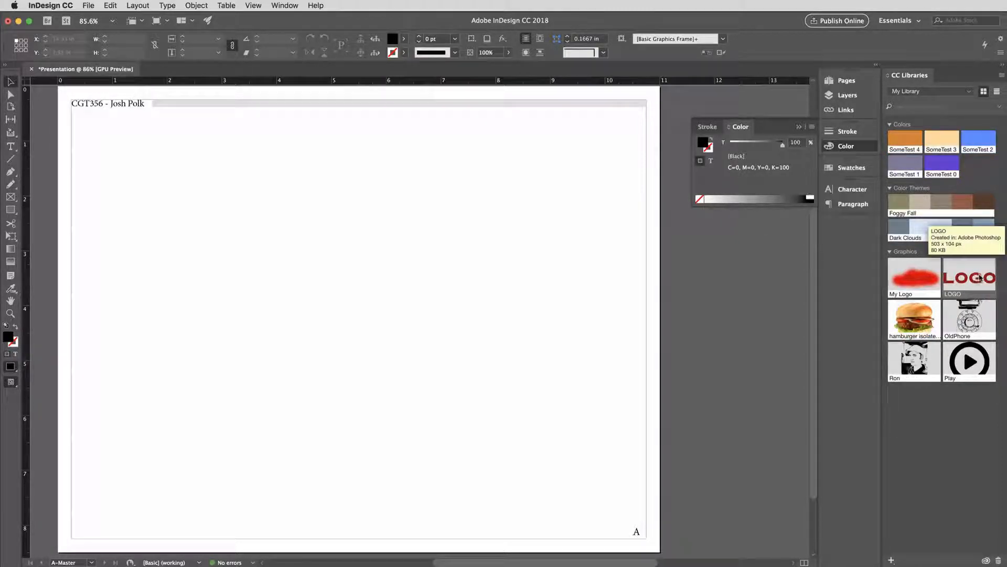
Place the library's LOGO graphic at the left margin below the header text and scale it to about 1.37 in wide.
left_click_drag(980, 278, 151, 212)
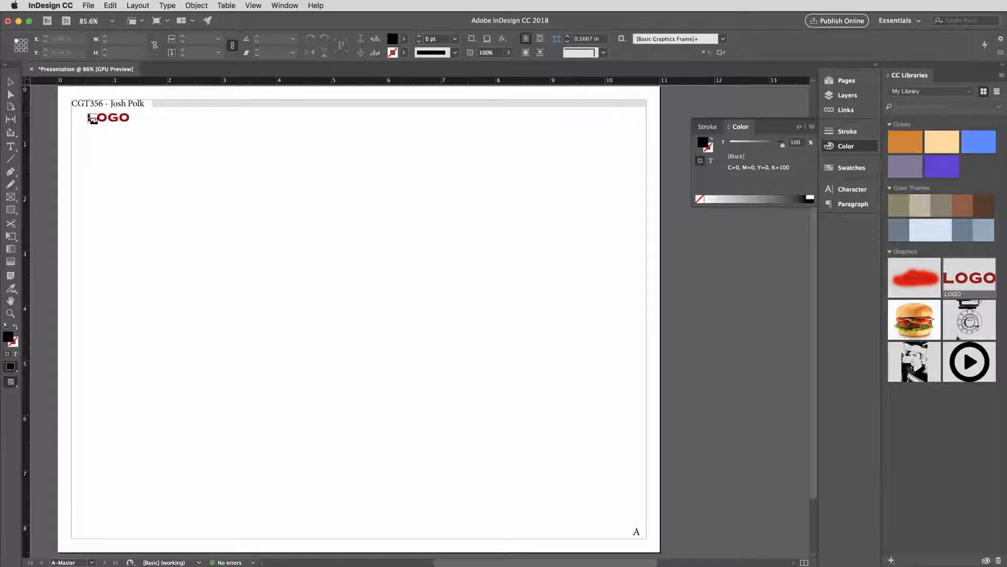
left_click(73, 113)
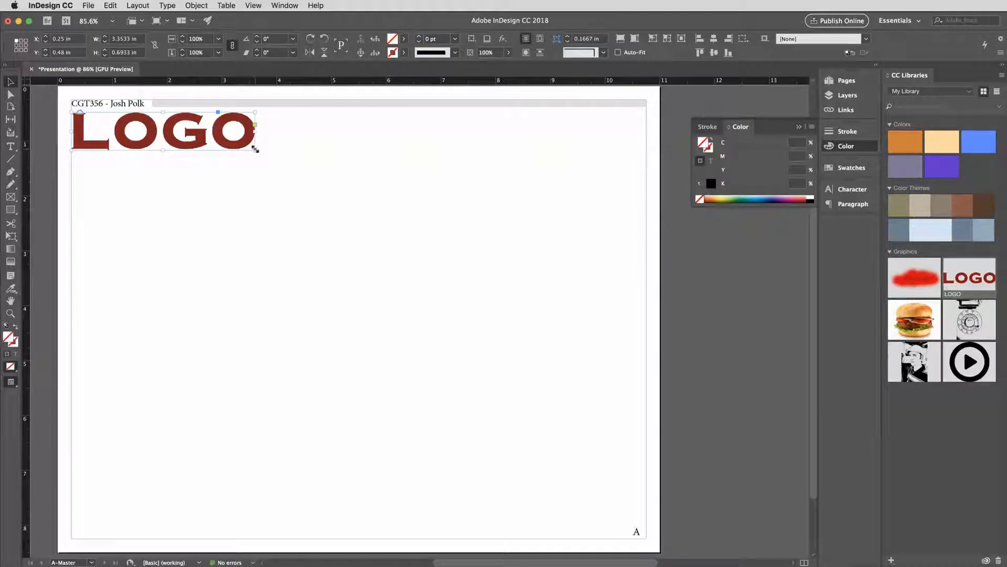
left_click_drag(255, 149, 148, 127)
left_click(162, 142)
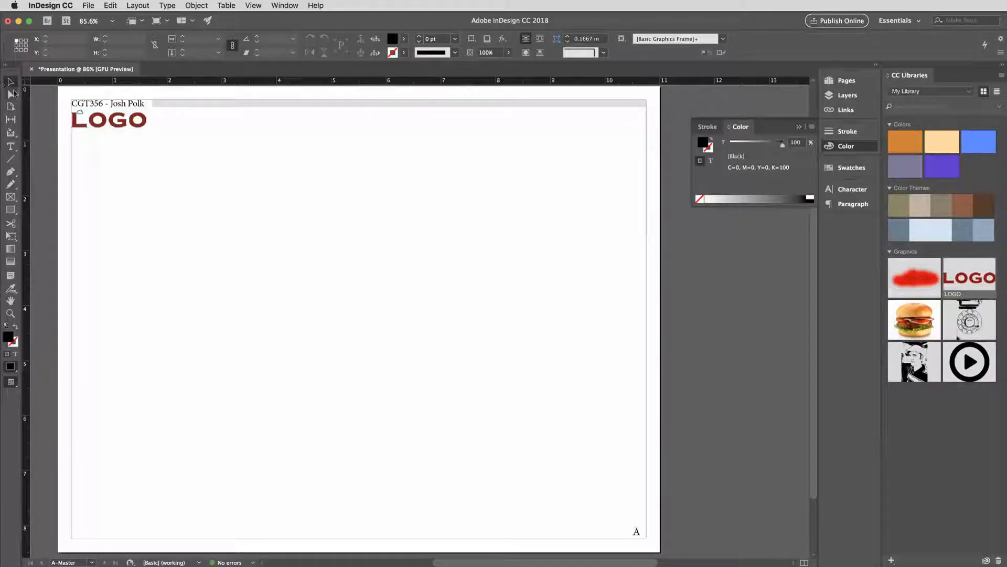
Move the logo to the right end of the grey header bar on the master page and deselect it.
left_click(142, 125)
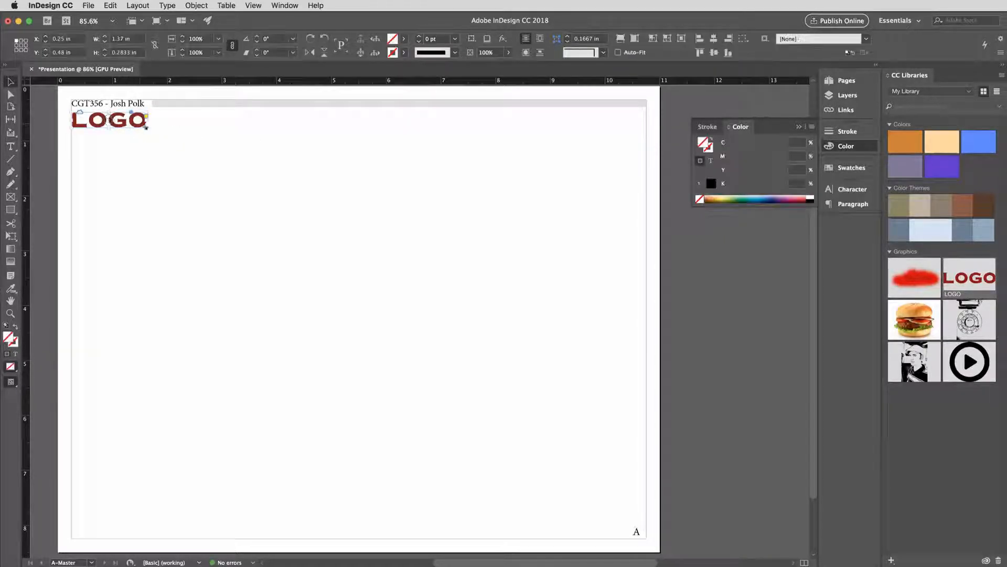
left_click_drag(145, 127, 641, 117)
left_click(609, 139)
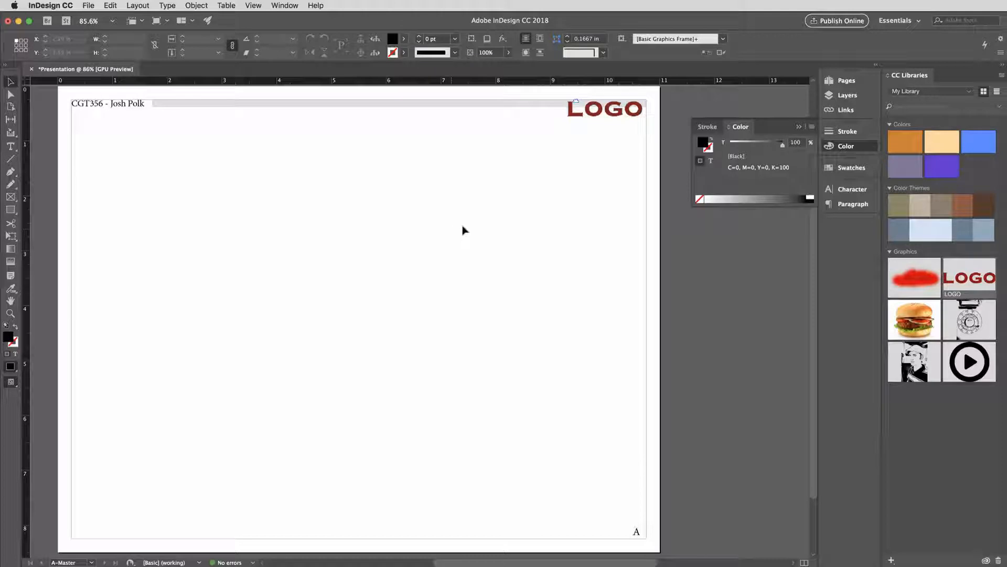
Open page 1 and look through the document pages to check the master's header, logo and page numbers.
left_click(845, 84)
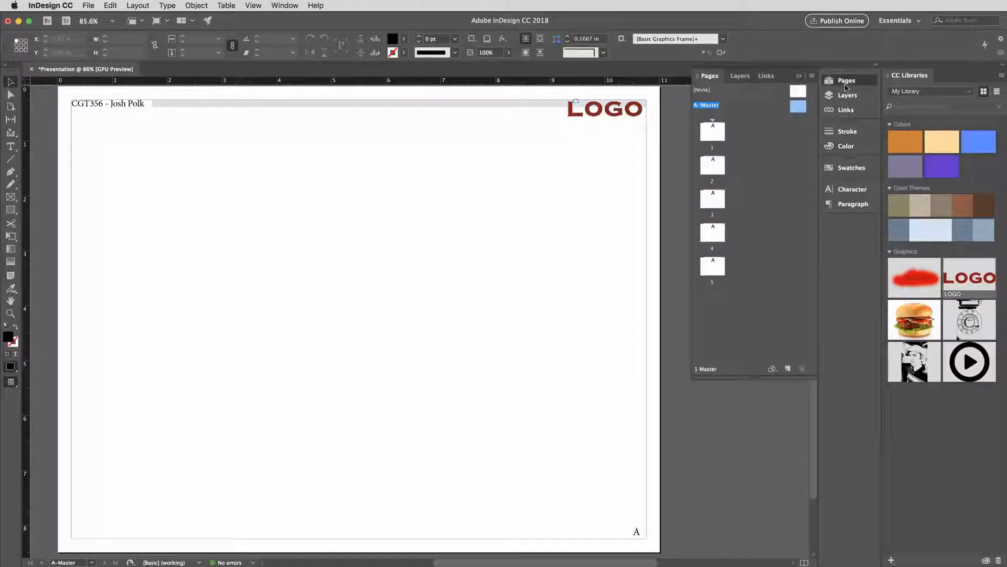
double_click(714, 135)
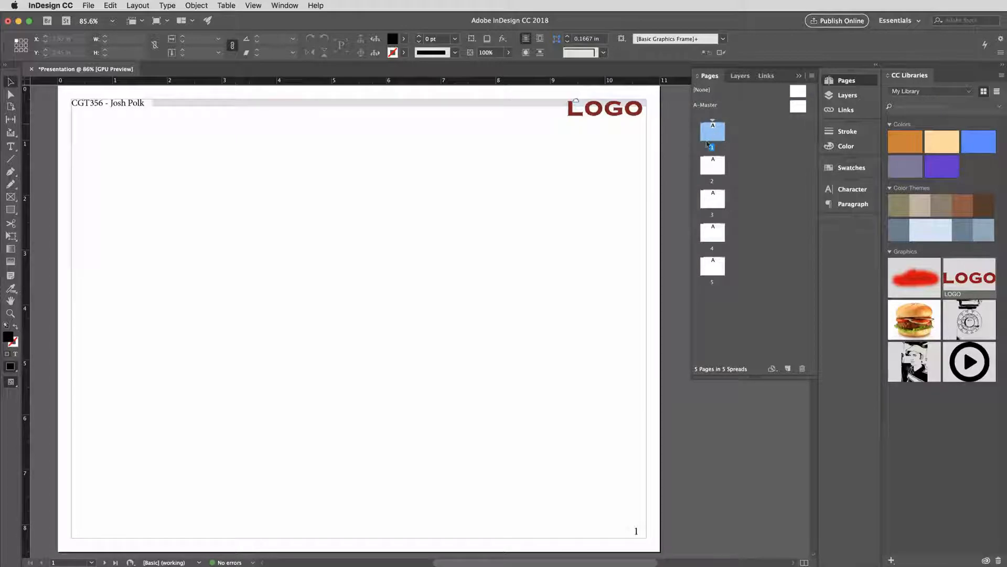
scroll(377, 322, "down", 10)
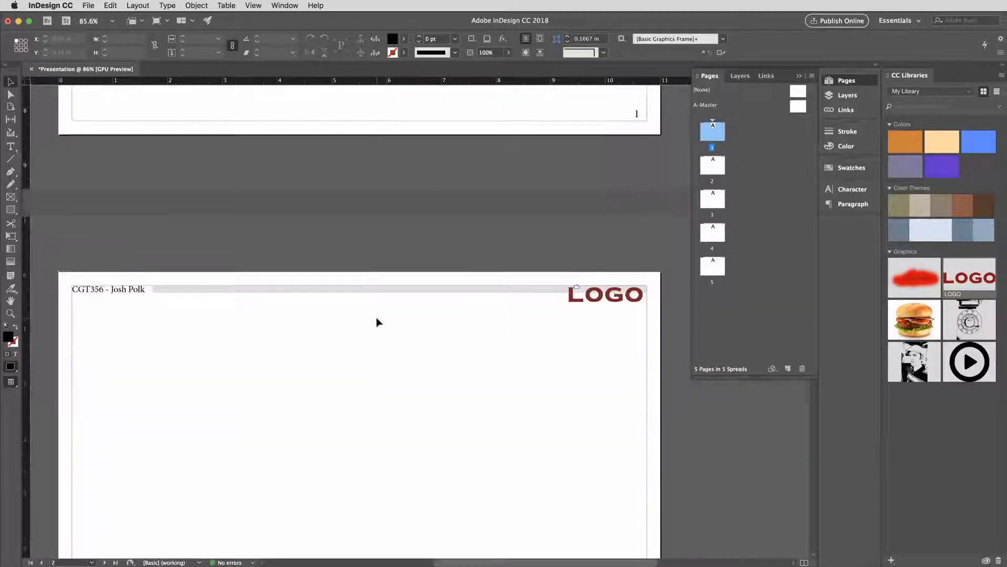
scroll(377, 322, "down", 5)
scroll(376, 321, "up", 1)
scroll(377, 322, "down", 1)
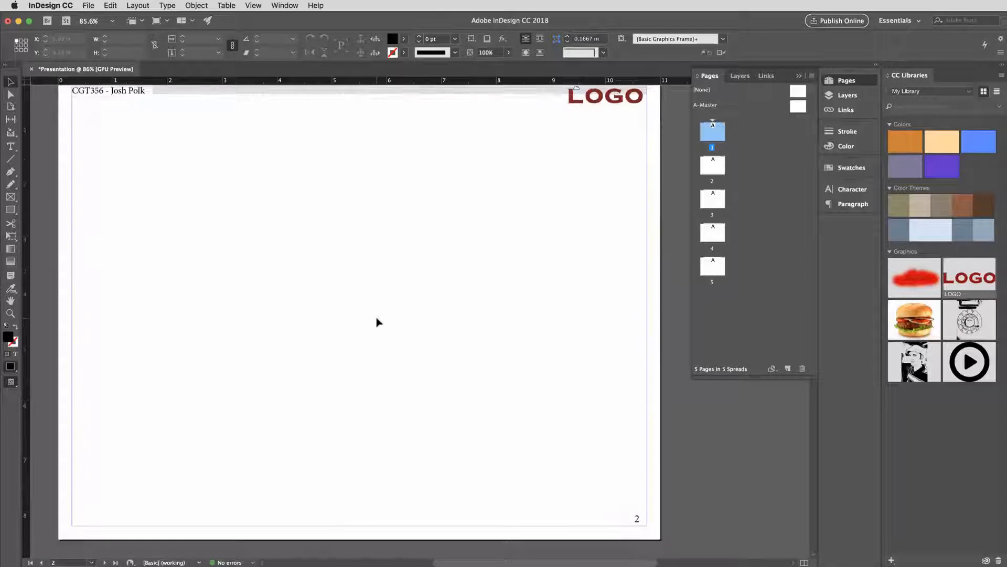
scroll(377, 321, "up", 3)
scroll(377, 322, "down", 6)
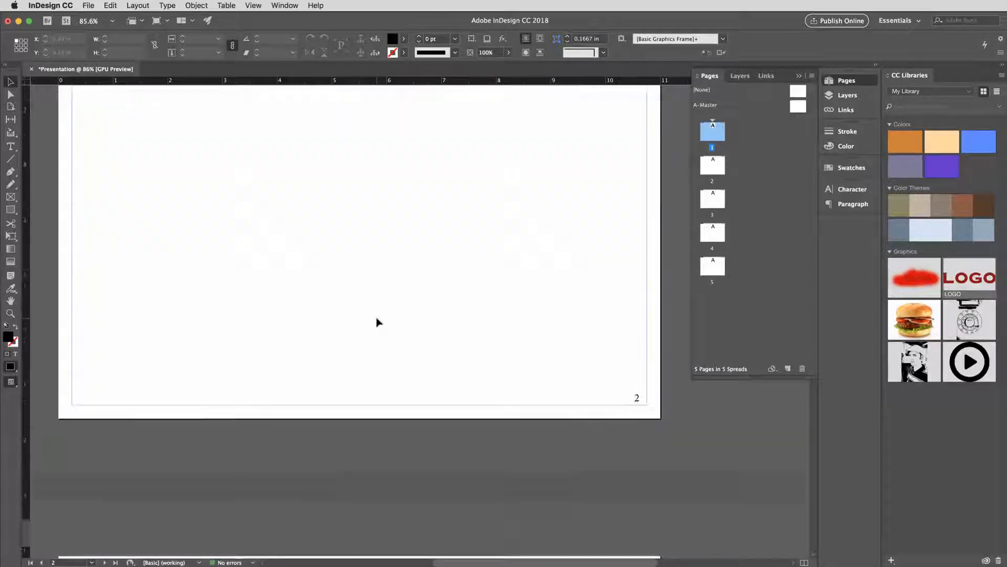
scroll(377, 322, "down", 8)
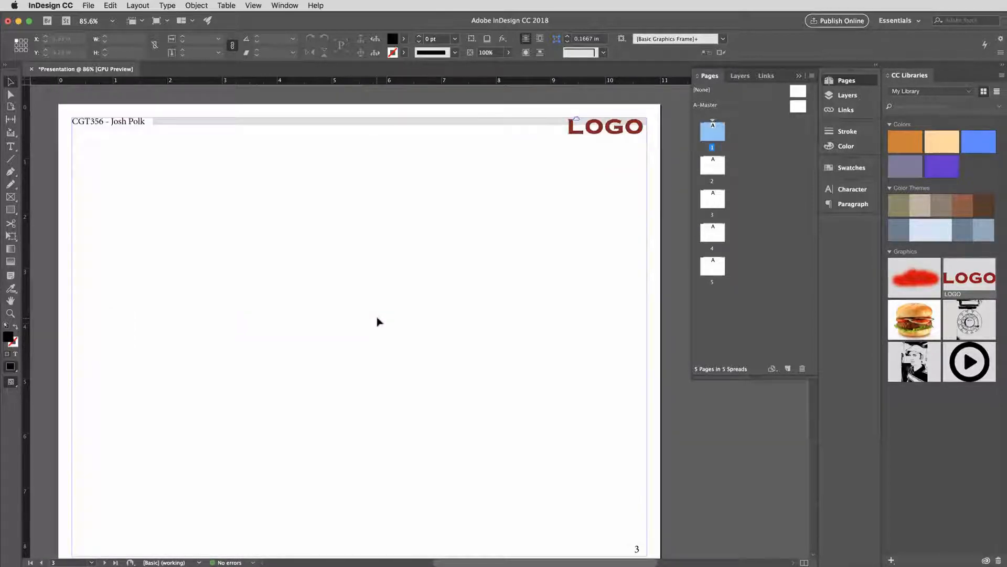
scroll(377, 321, "down", 10)
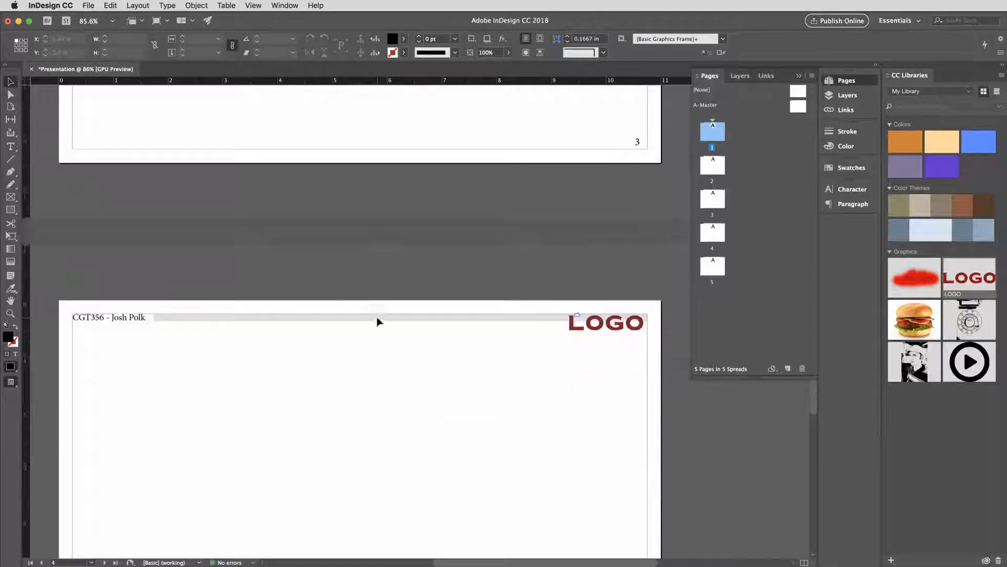
scroll(376, 321, "down", 10)
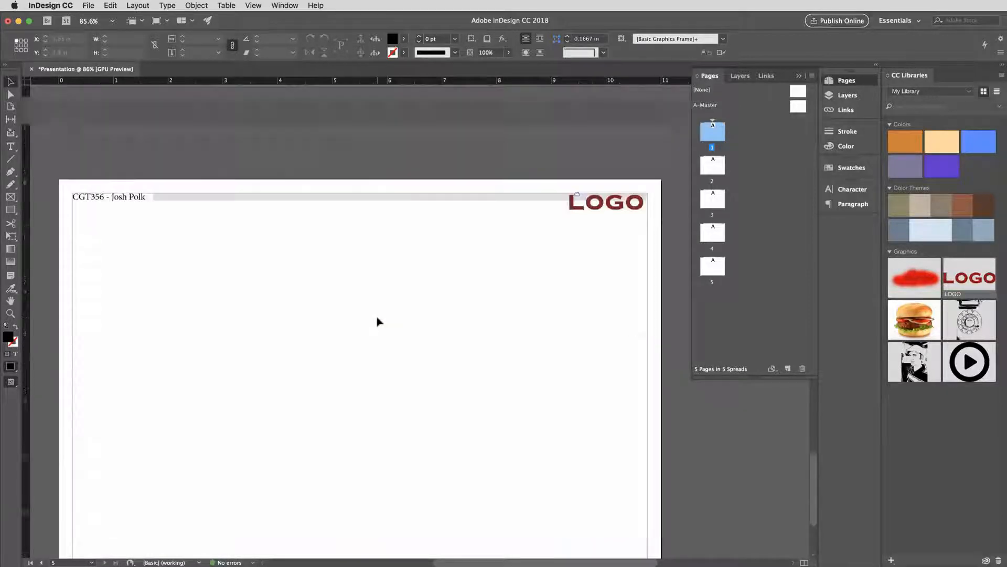
scroll(377, 322, "up", 10)
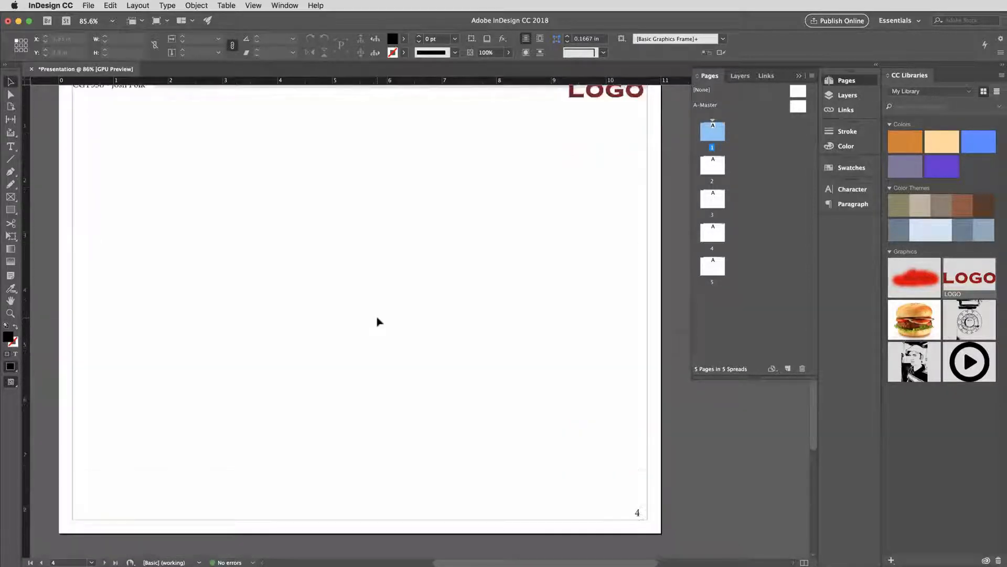
scroll(598, 482, "up", 8)
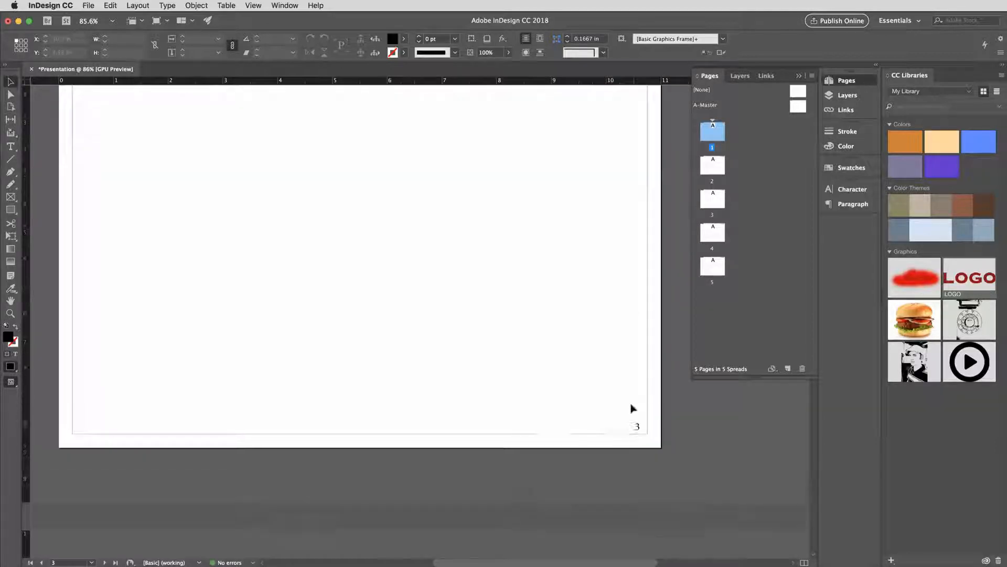
scroll(632, 407, "down", 4)
scroll(634, 403, "up", 15)
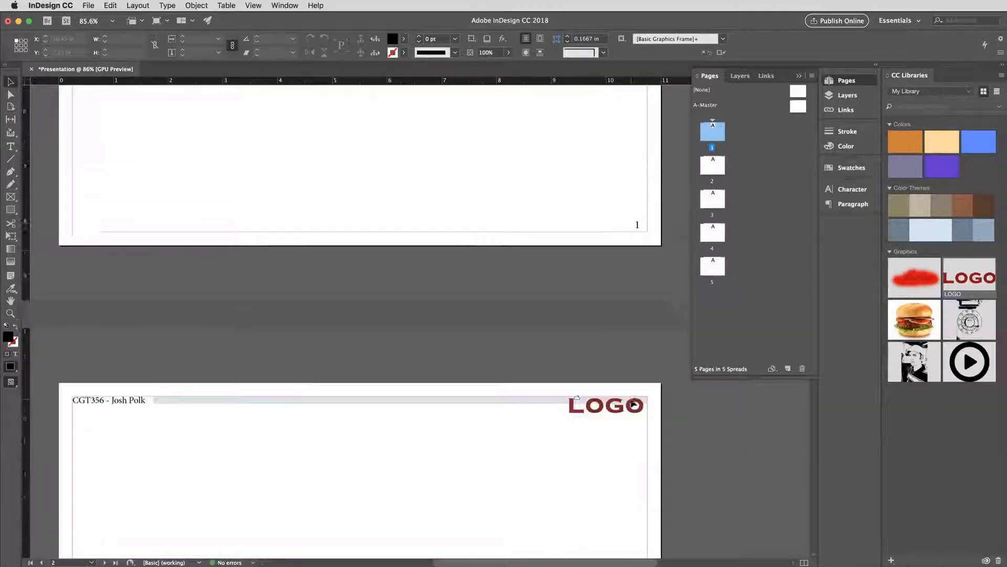
scroll(632, 399, "up", 2)
scroll(632, 399, "down", 3)
scroll(632, 398, "up", 1)
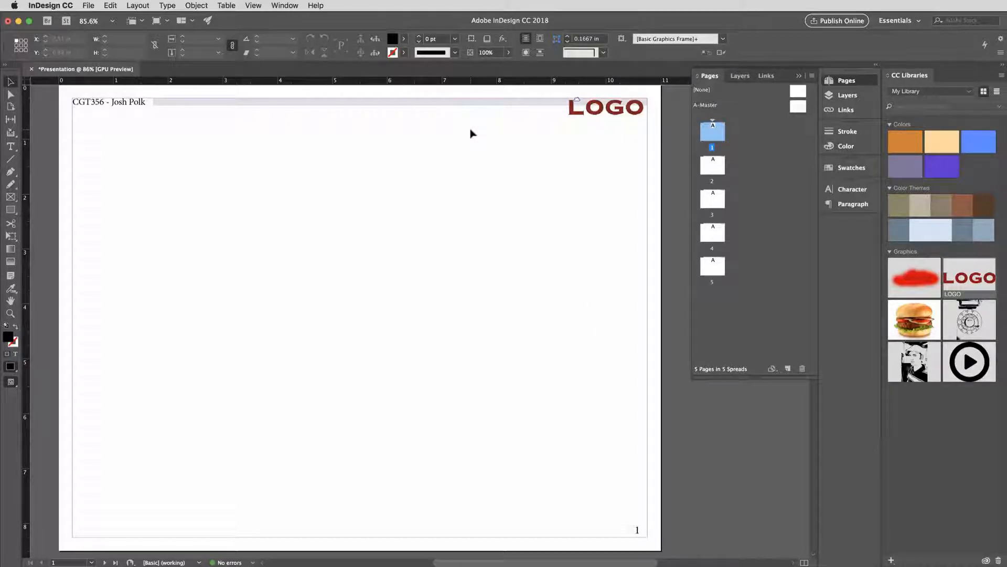
Add a new page after page 1 and try to move the last page to the front of the document.
left_click(788, 371)
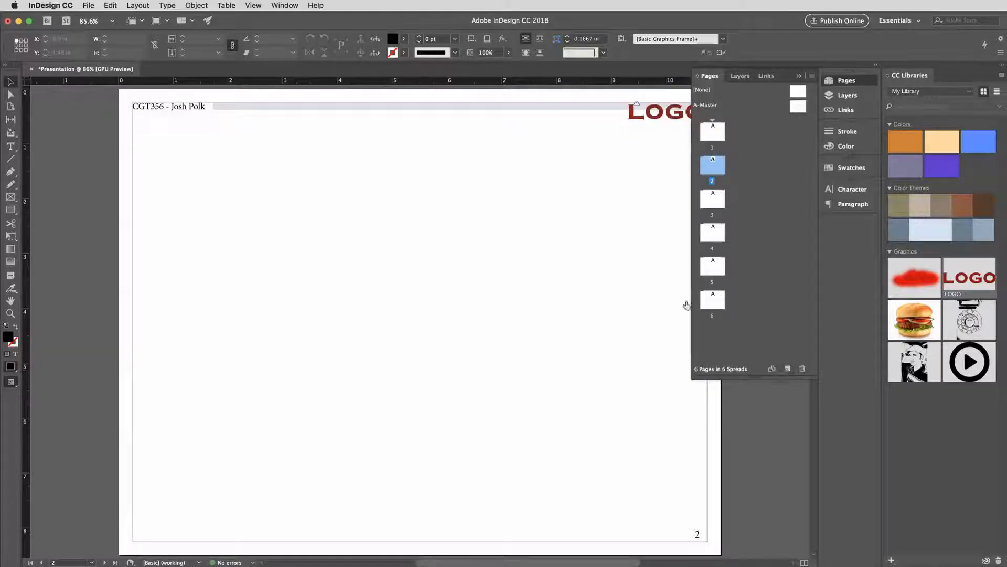
left_click(718, 308)
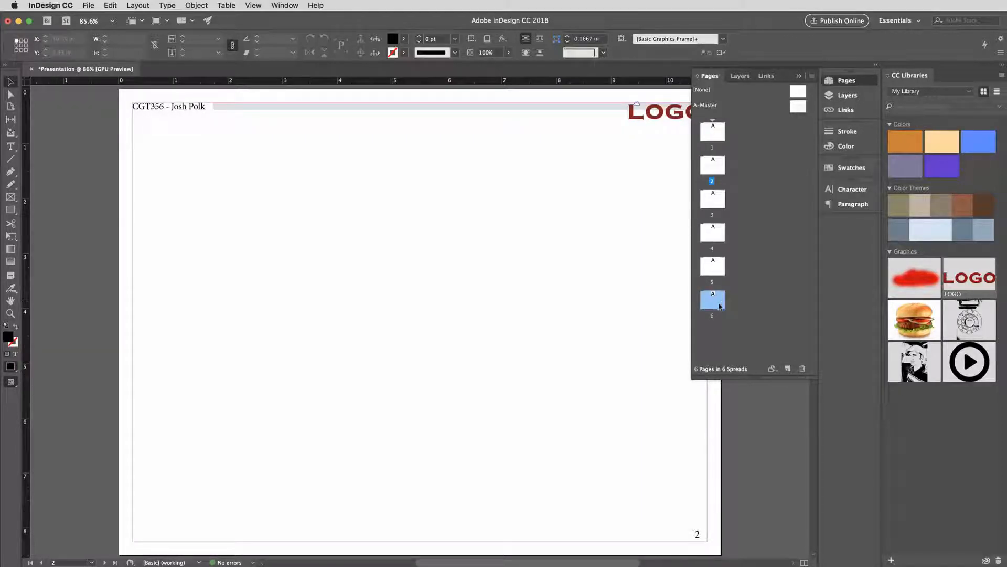
left_click_drag(720, 307, 728, 129)
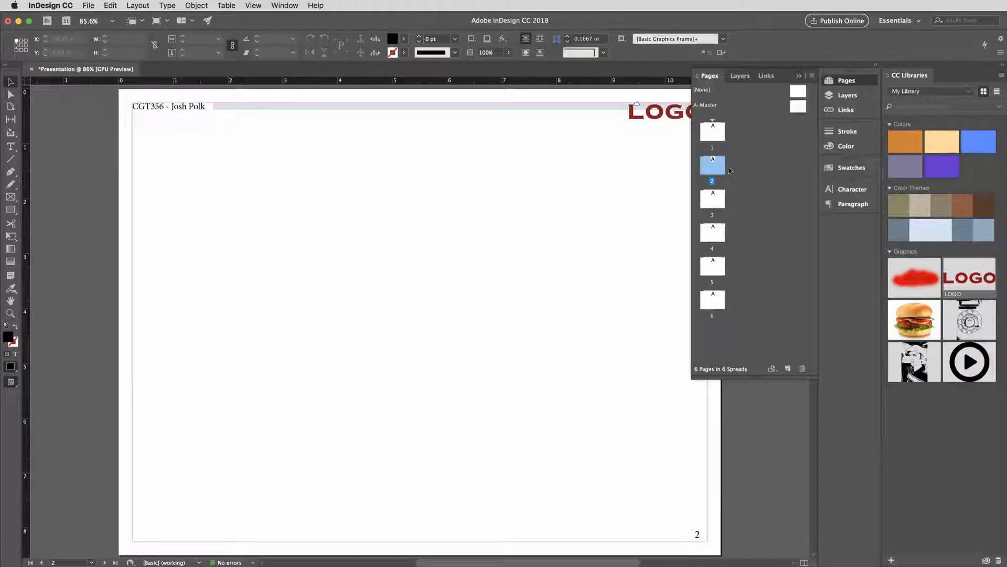
Apply the [None] master to page 1 and bring that page into view.
left_click(725, 137)
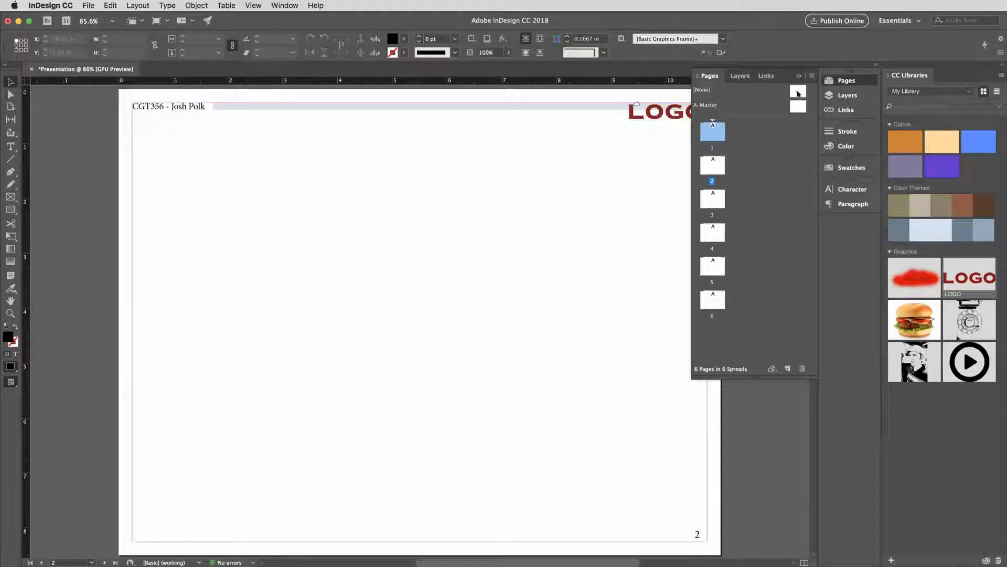
left_click_drag(798, 93, 715, 135)
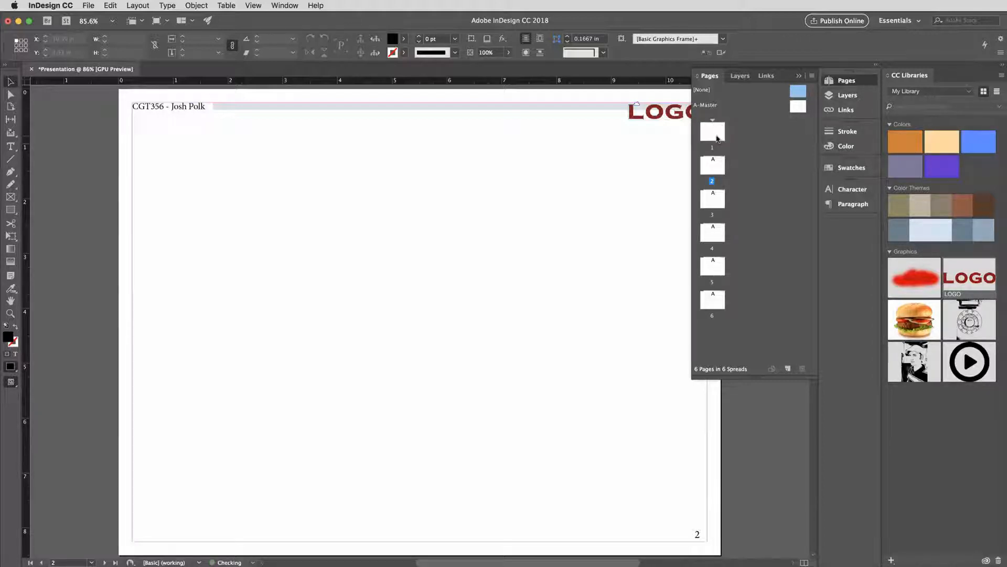
scroll(549, 247, "up", 5)
scroll(549, 247, "up", 4)
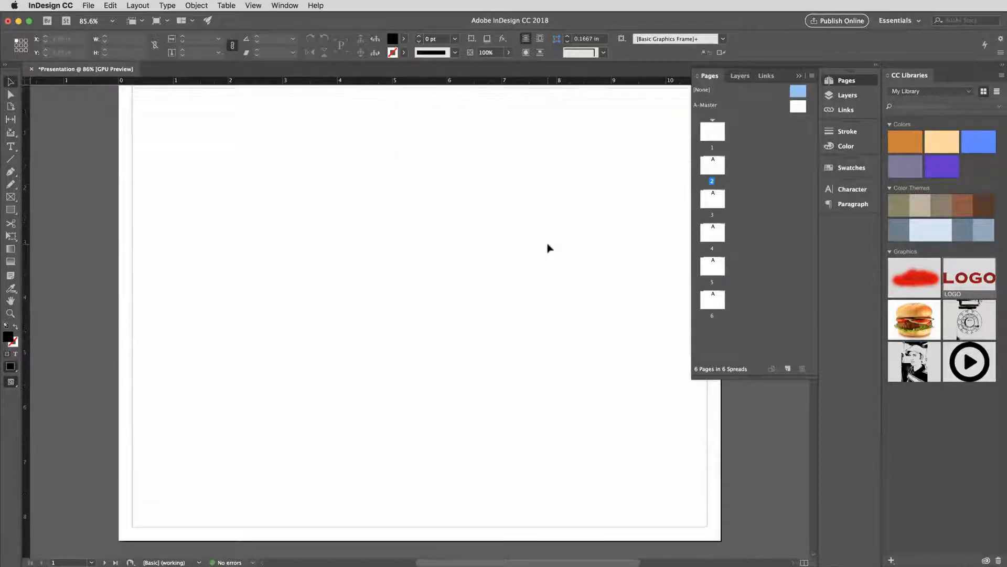
scroll(549, 248, "right", 5)
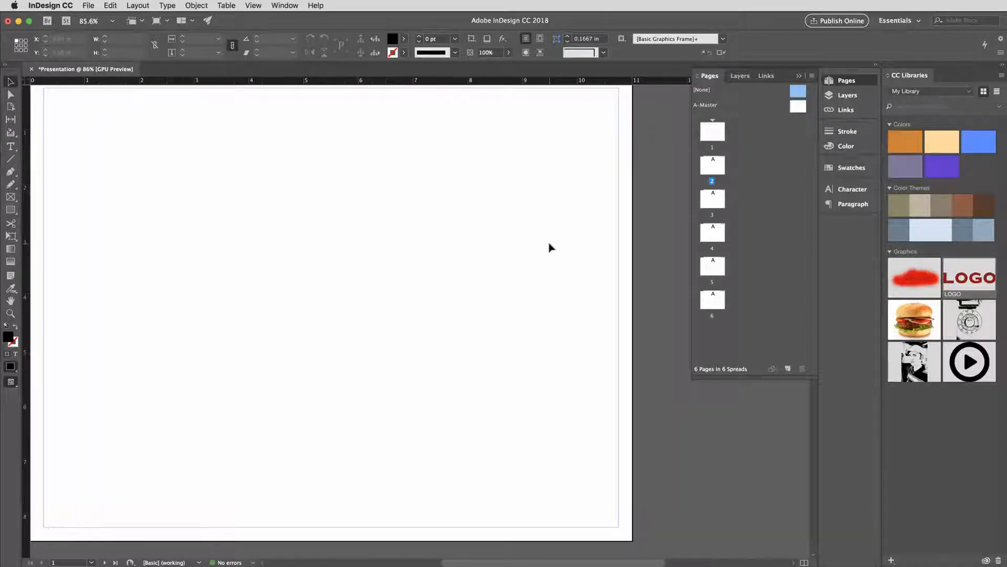
scroll(549, 247, "left", 2)
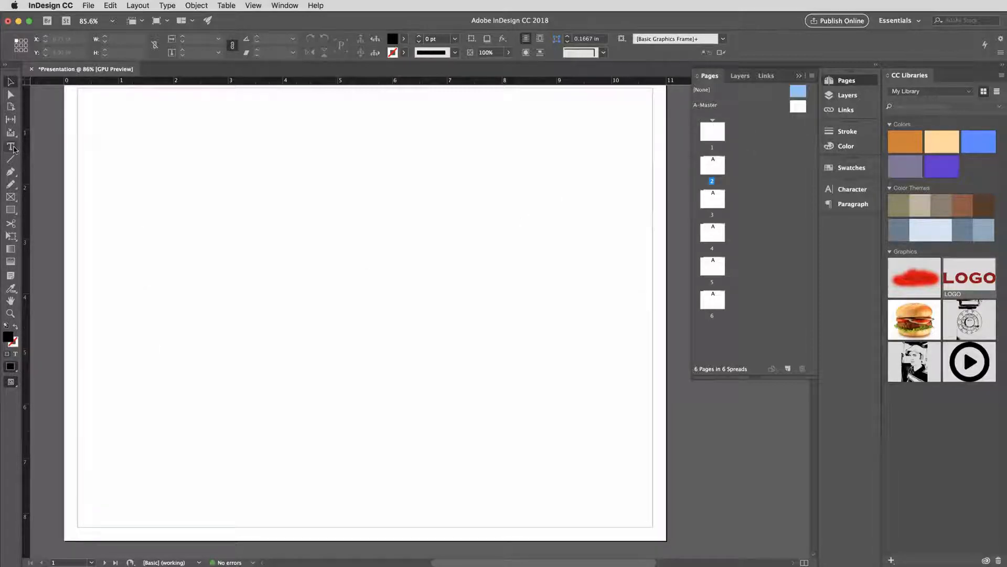
Create a text frame about 4 in wide in the upper middle of page 1 and enter the presenter's full name.
key("t")
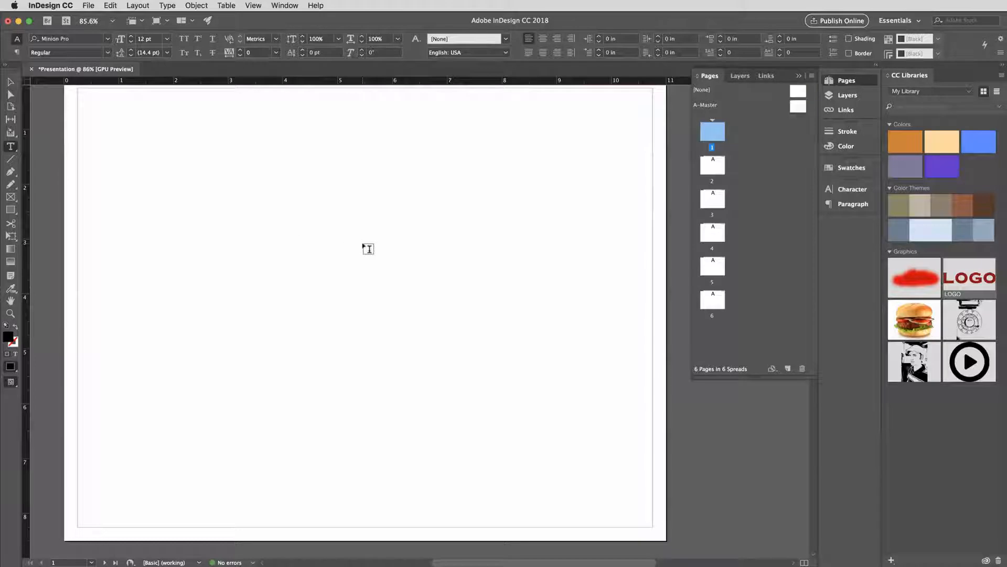
key("e")
key("t")
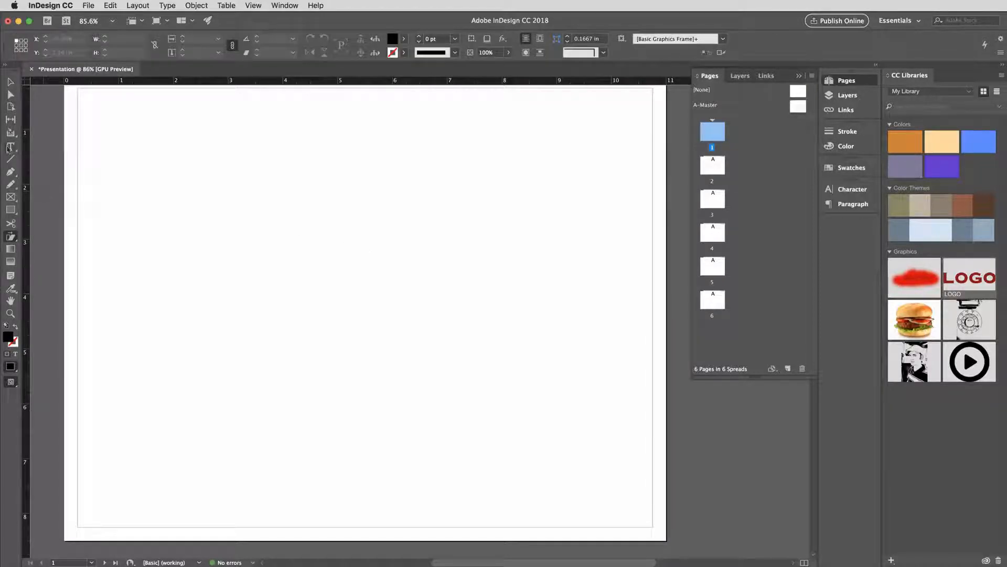
left_click_drag(281, 201, 501, 275)
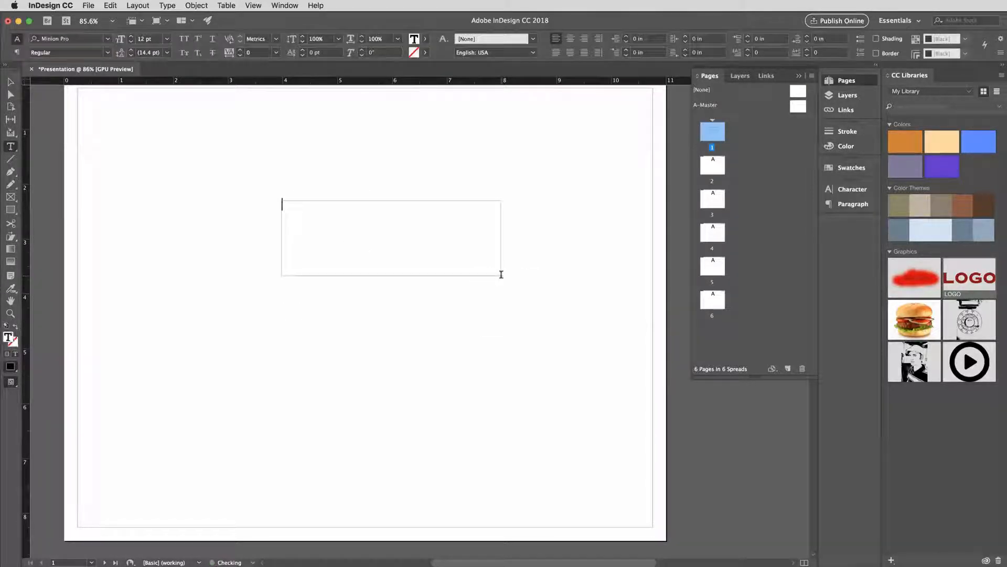
type("Josh Polk")
Enlarge the name text on the title page to 29 pt and centre it in its frame.
key("super+a")
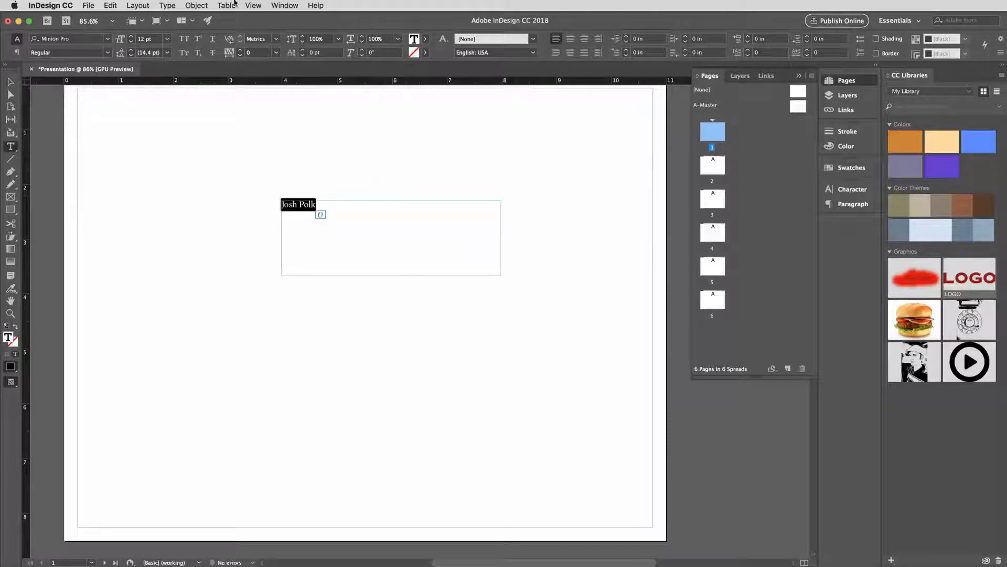
left_click(132, 36)
left_click(131, 36)
left_click(132, 36)
left_click(132, 36)
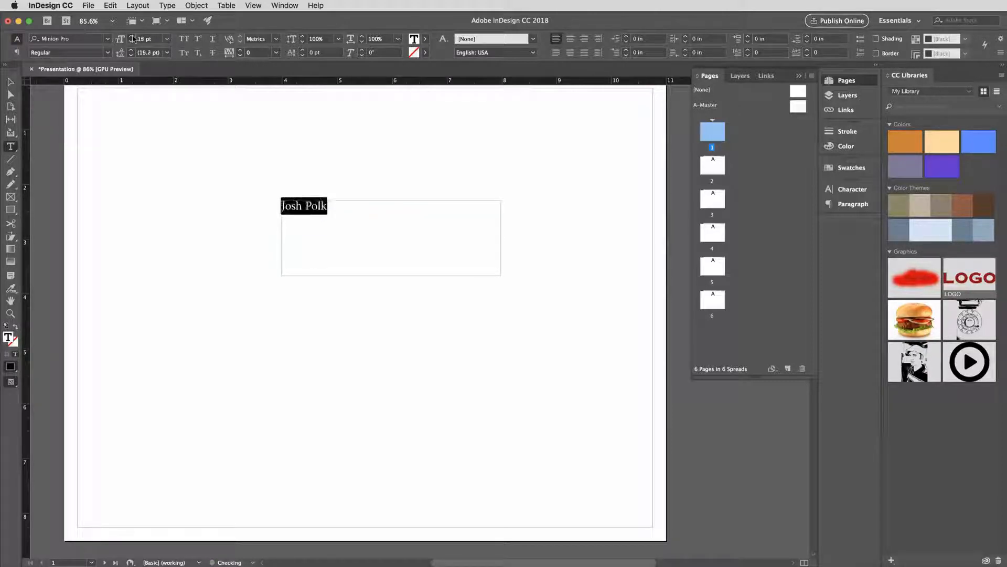
left_click(132, 36)
left_click(131, 37)
left_click(131, 36)
left_click(131, 36)
left_click(132, 36)
left_click(132, 36)
left_click(132, 36)
left_click(132, 36)
left_click(132, 36)
left_click(132, 37)
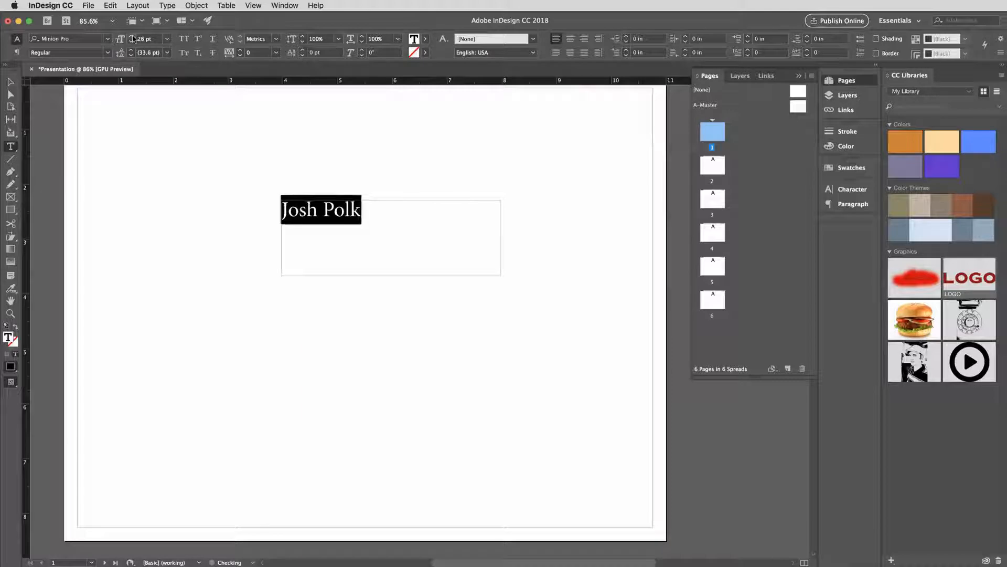
left_click(132, 37)
left_click(570, 41)
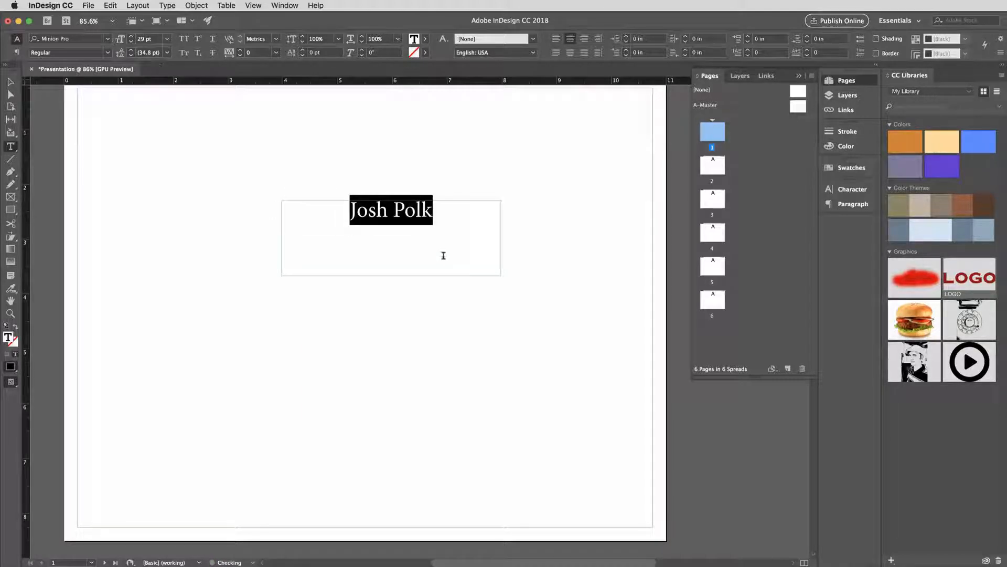
Add the second line "CGT356 Project" below the name and move the text frame slightly down and left toward the page's centre.
left_click(443, 216)
key("Return")
type("CGT")
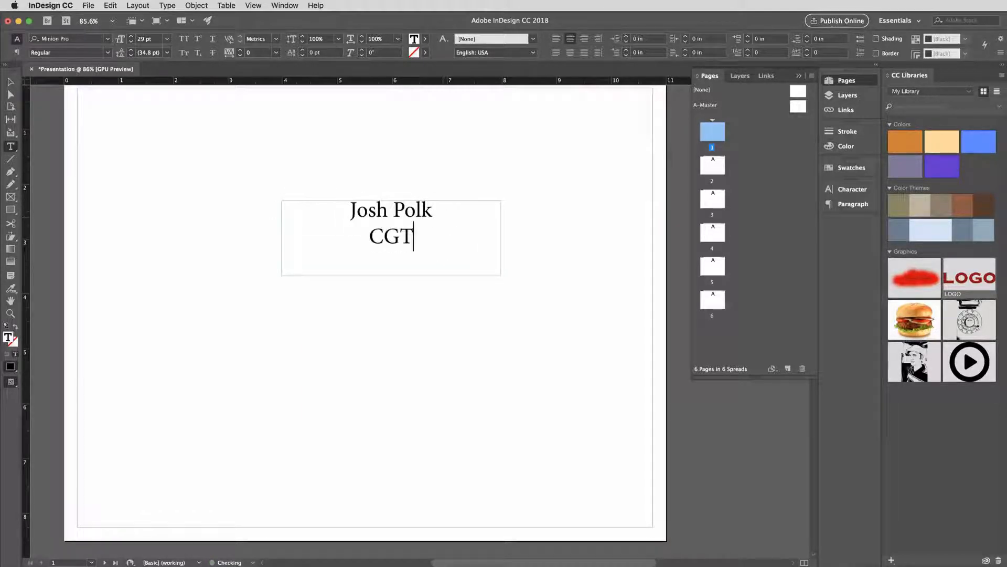
type("356 Project")
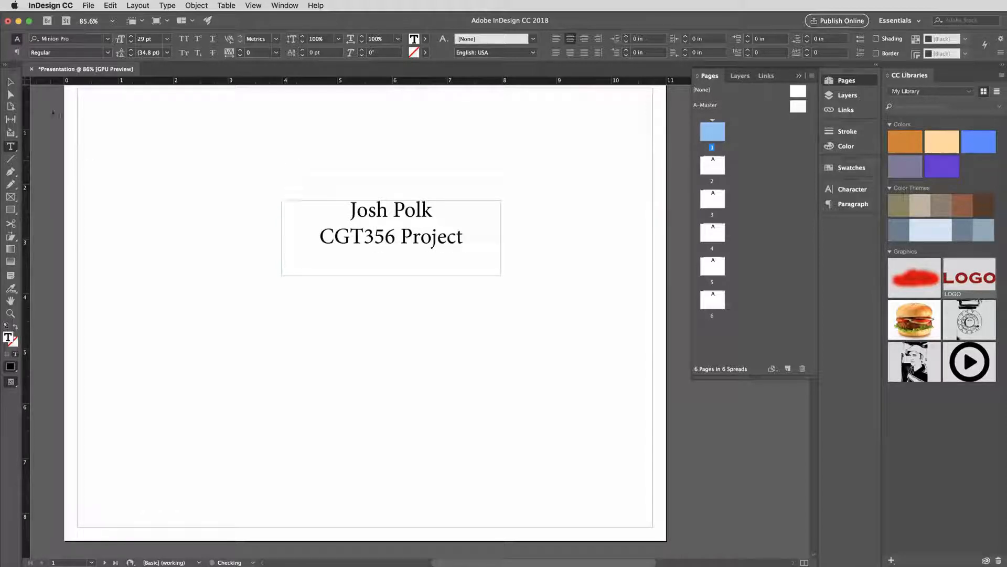
key("Escape")
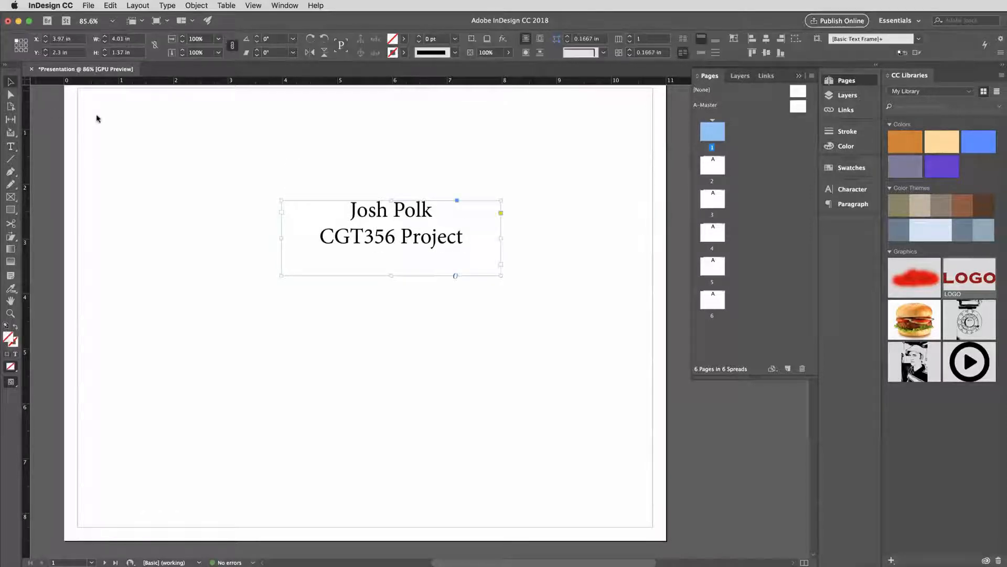
left_click_drag(406, 217, 396, 249)
left_click(448, 189)
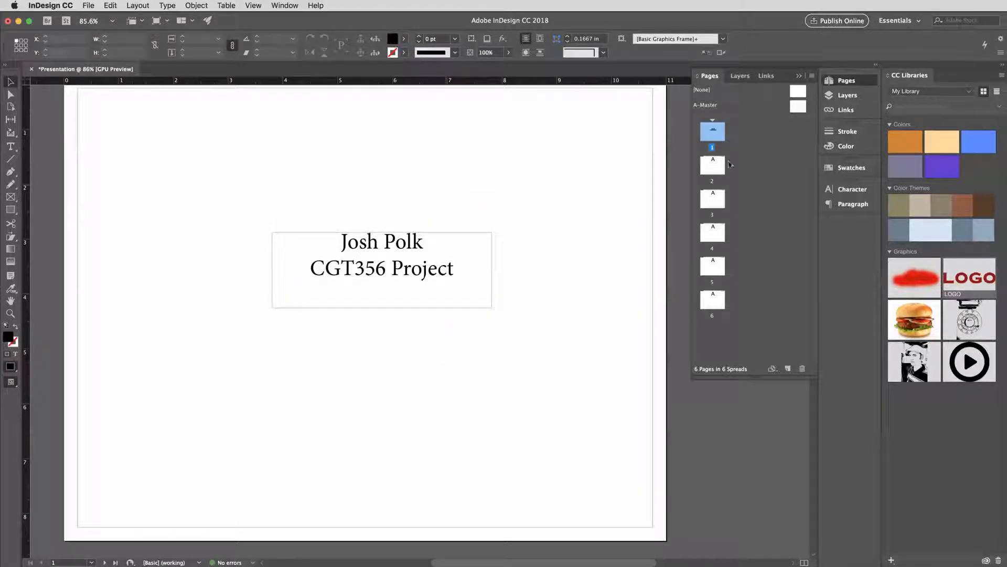
Look through the title page and the pages after it to compare their master items and page numbers.
scroll(506, 243, "down", 10)
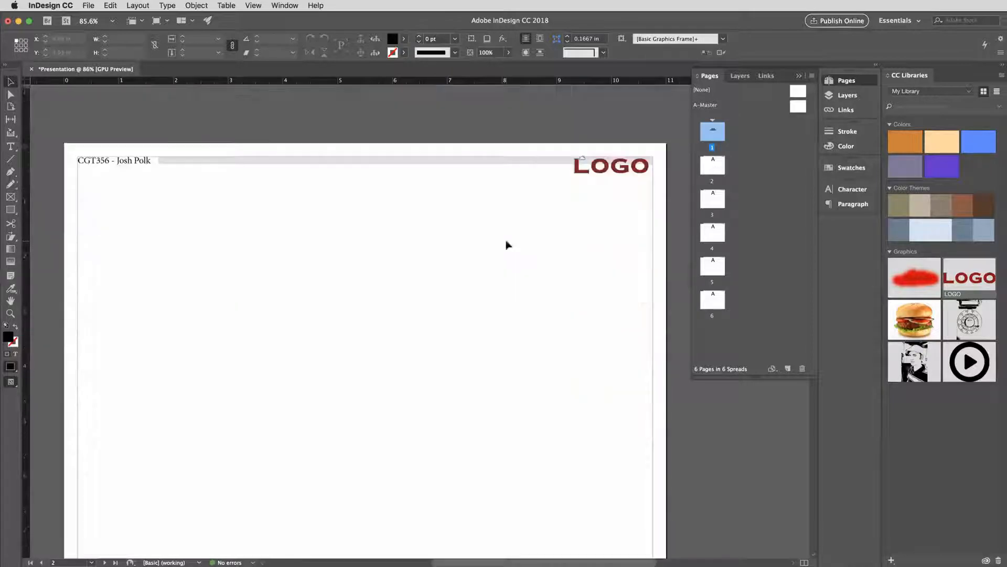
scroll(507, 244, "down", 10)
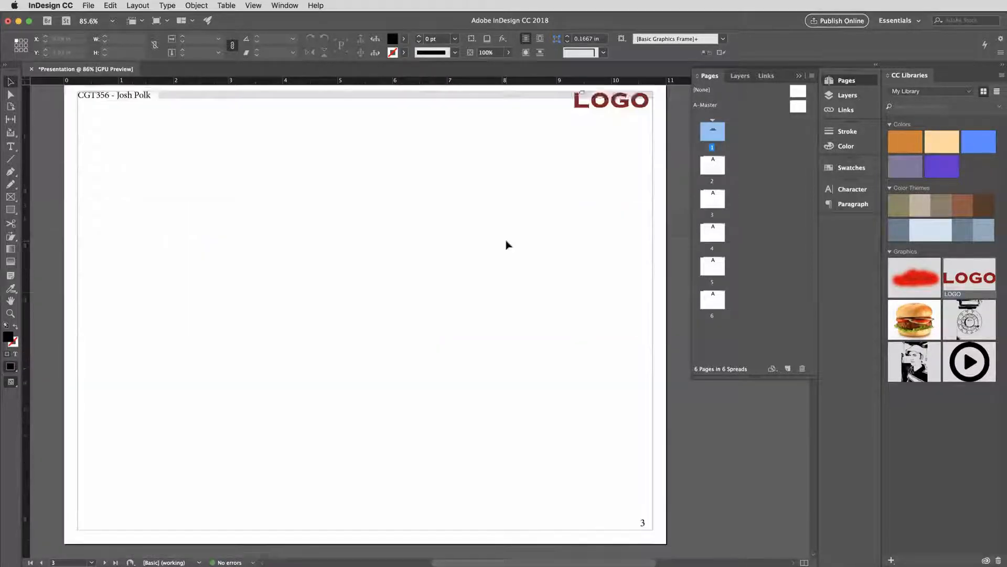
scroll(507, 244, "up", 15)
scroll(507, 244, "down", 7)
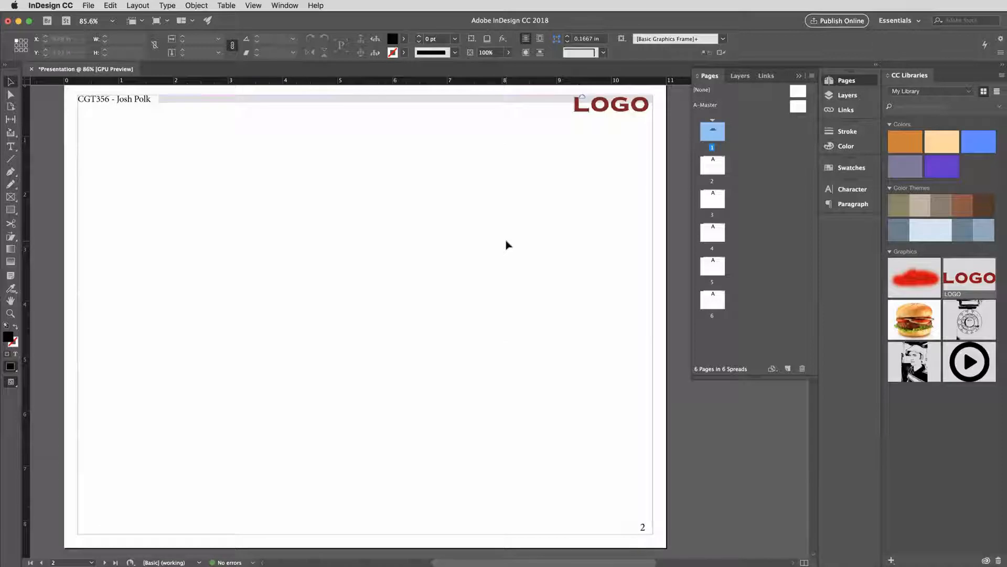
scroll(507, 244, "down", 10)
scroll(508, 243, "up", 3)
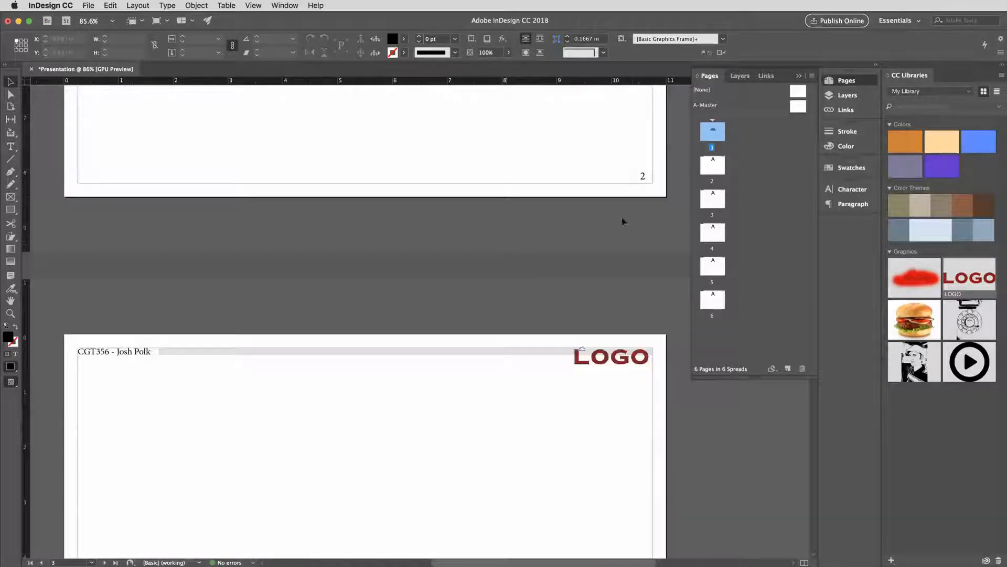
scroll(643, 198, "up", 15)
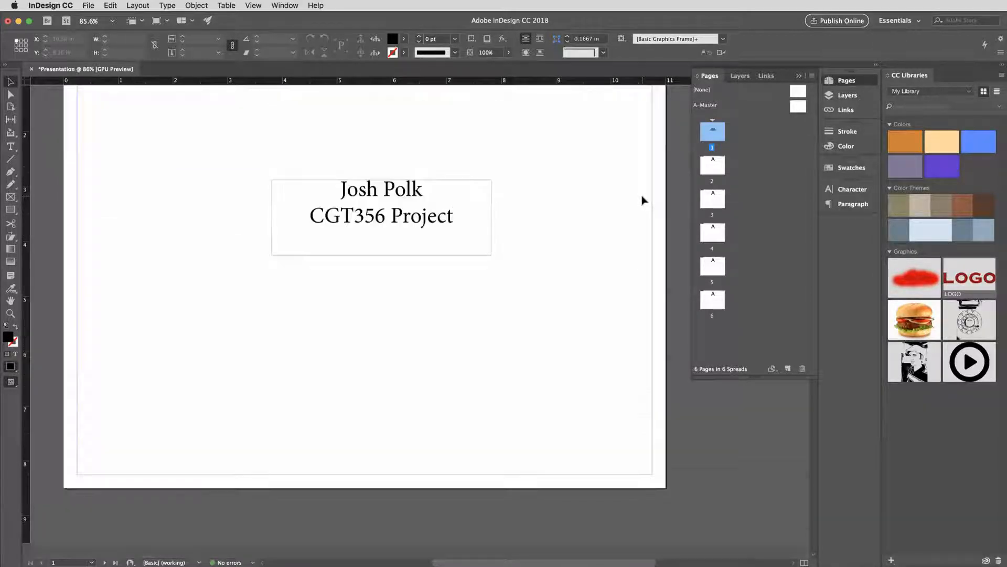
scroll(512, 262, "down", 1)
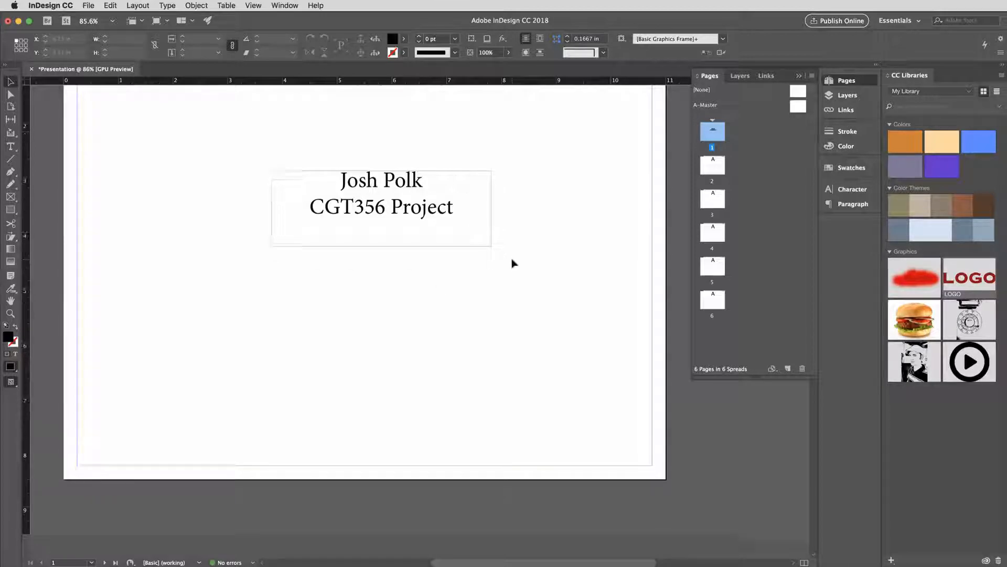
scroll(512, 262, "down", 15)
scroll(512, 262, "up", 2)
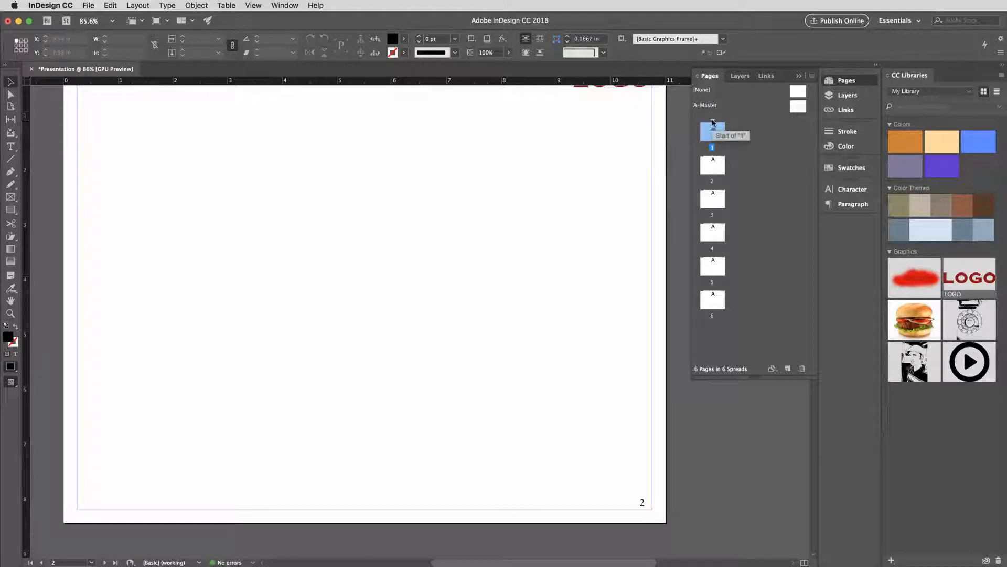
Set the document's first section to start page numbering at 2.
double_click(713, 122)
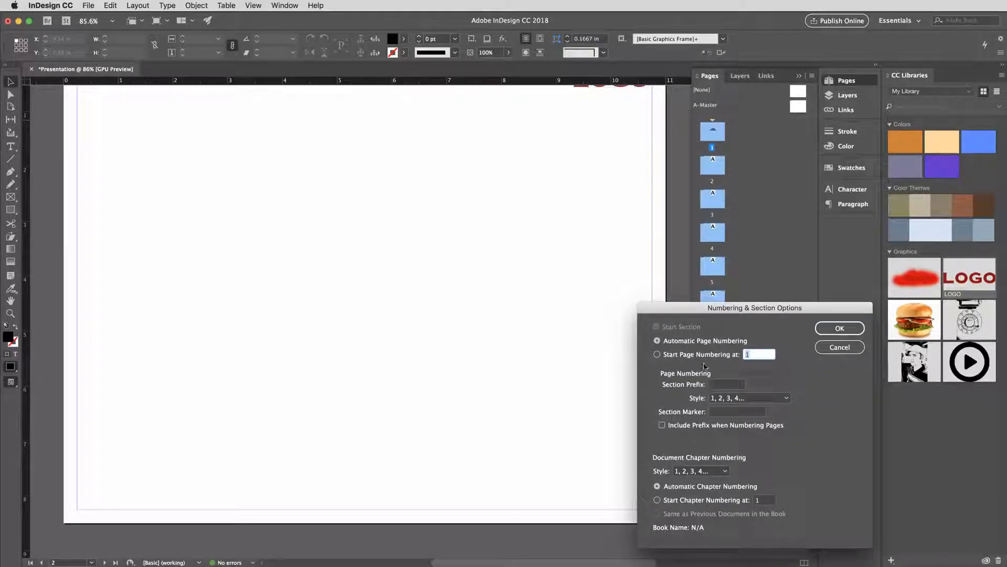
left_click(658, 355)
double_click(758, 356)
type("2")
left_click(829, 329)
Check the numbering on the title page and the page after it, and review the first section's start number.
scroll(646, 376, "up", 10)
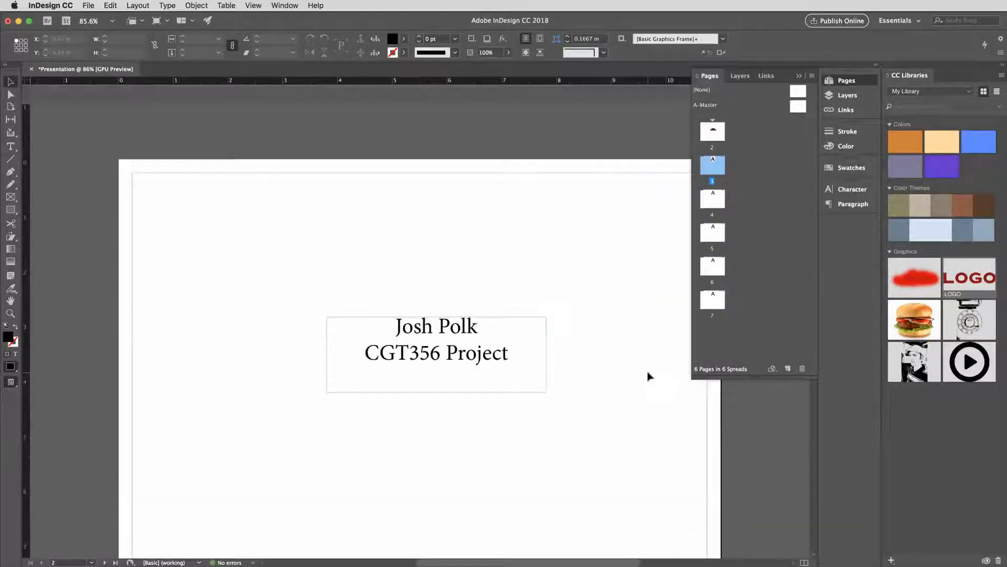
scroll(647, 376, "down", 5)
scroll(648, 376, "down", 8)
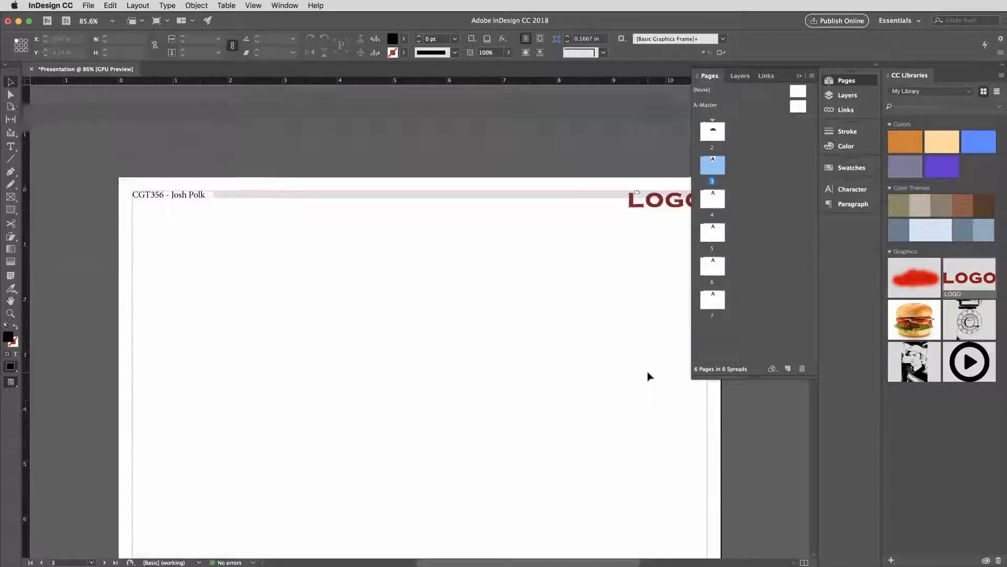
scroll(648, 376, "up", 3)
scroll(641, 378, "down", 6)
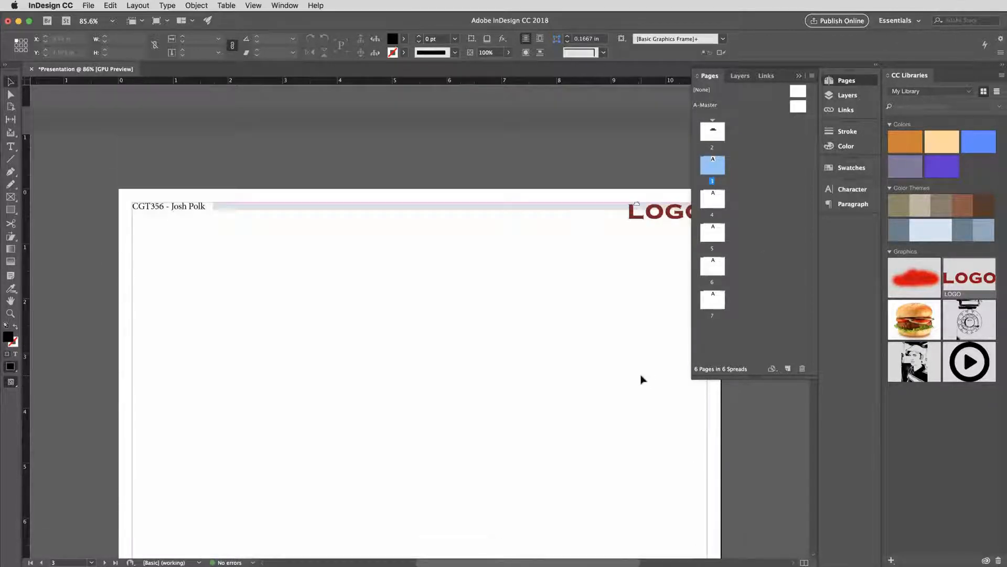
scroll(640, 378, "up", 1)
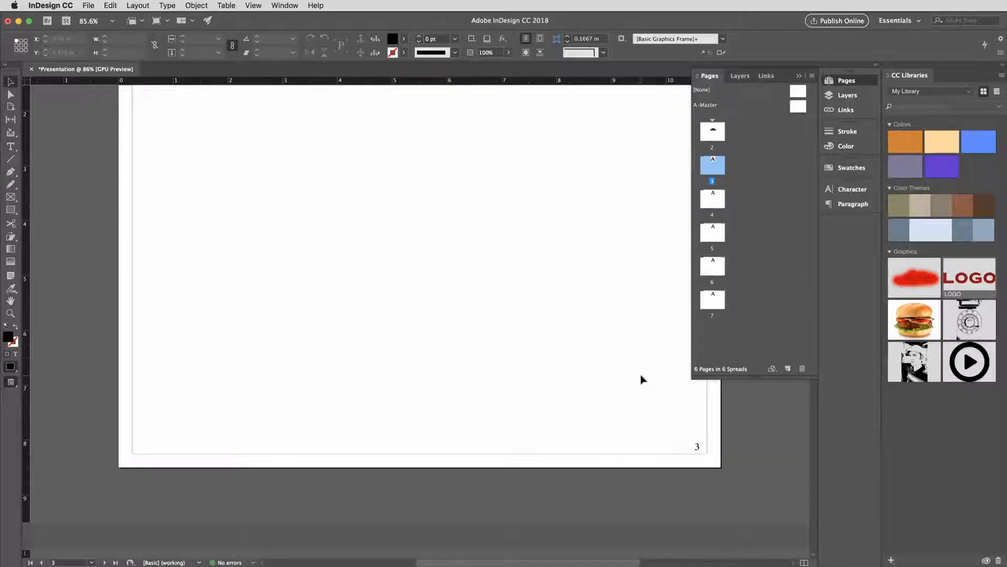
double_click(713, 121)
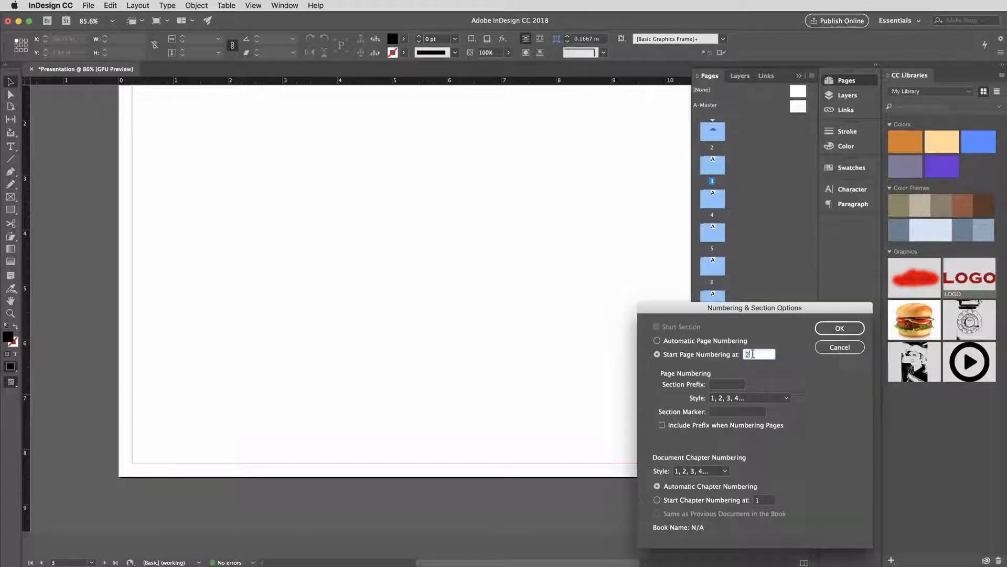
double_click(747, 355)
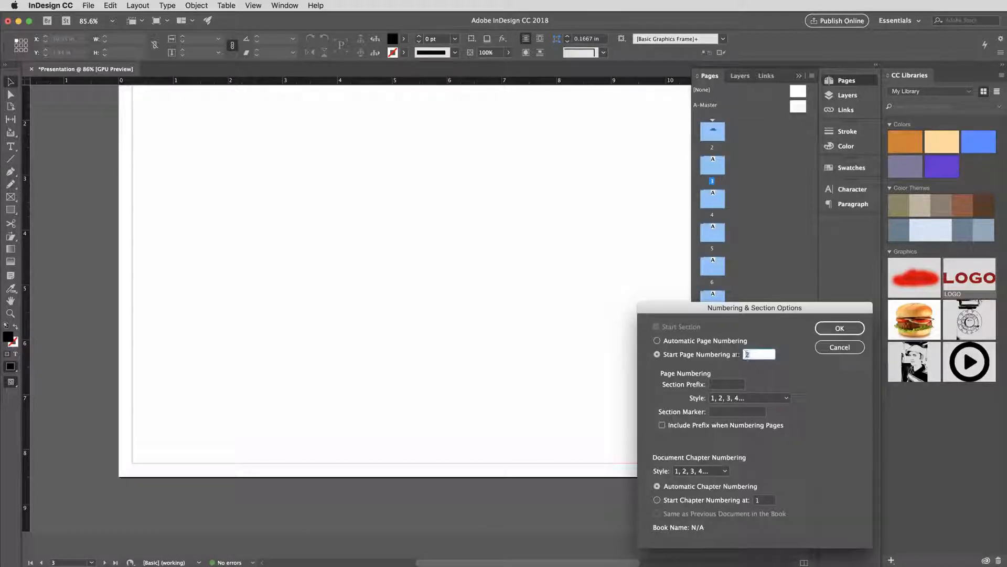
left_click(840, 328)
key("Return")
left_click(673, 344)
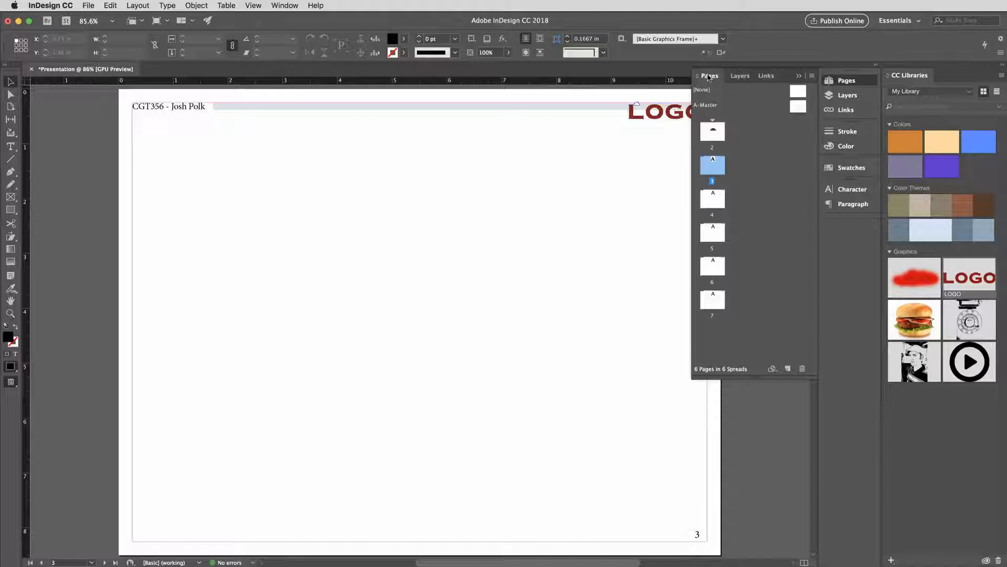
Turn off Allow Document Pages to Shuffle for the document.
left_click(813, 78)
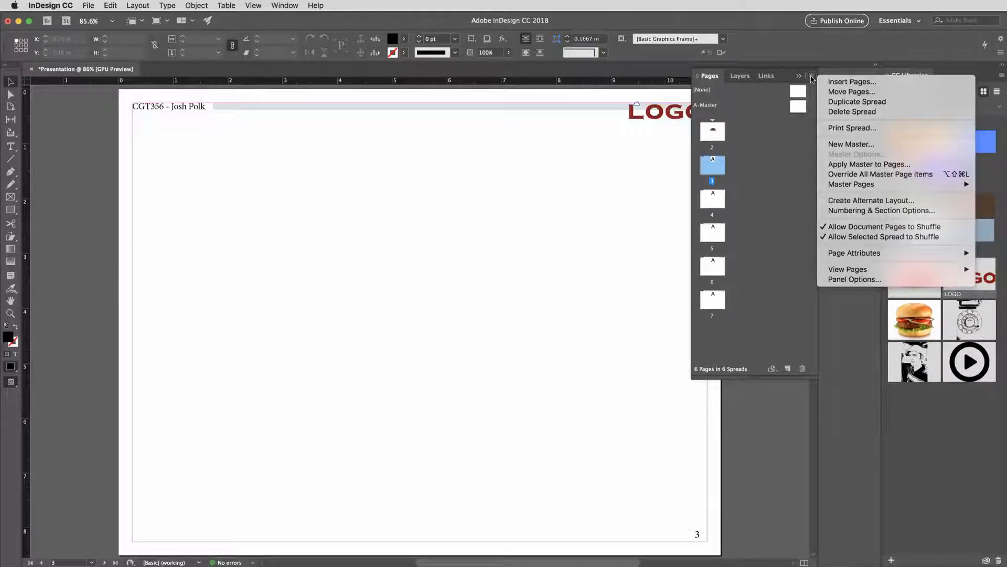
left_click(870, 229)
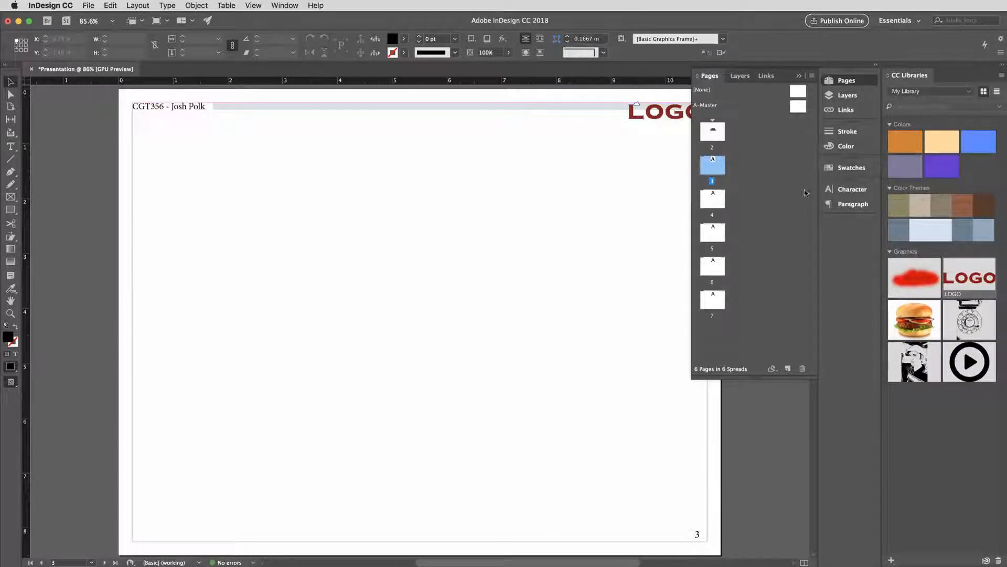
Start a new section at the page right after the title page, with page numbering starting at 1.
left_click(714, 138)
double_click(711, 166)
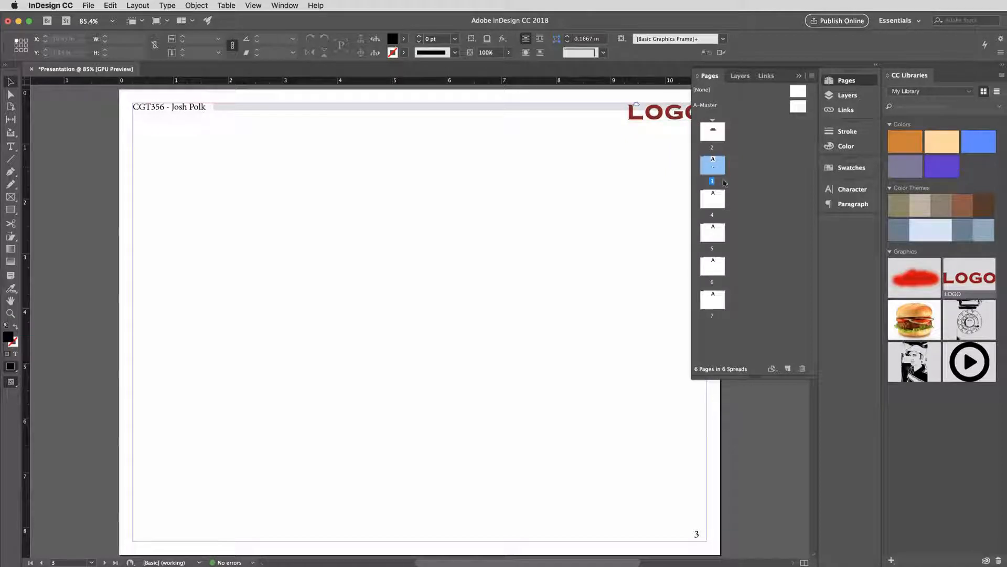
right_click(721, 169)
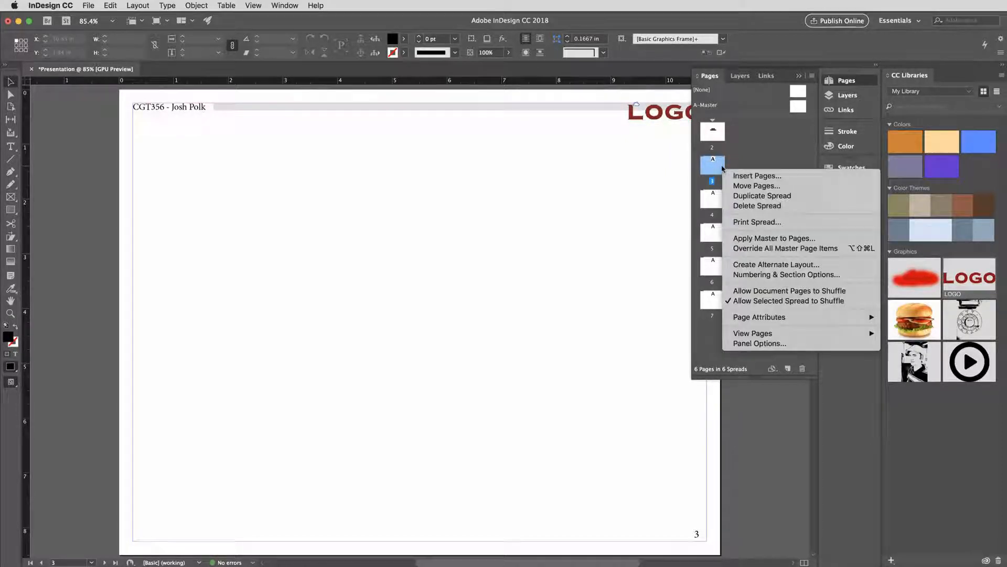
left_click(790, 275)
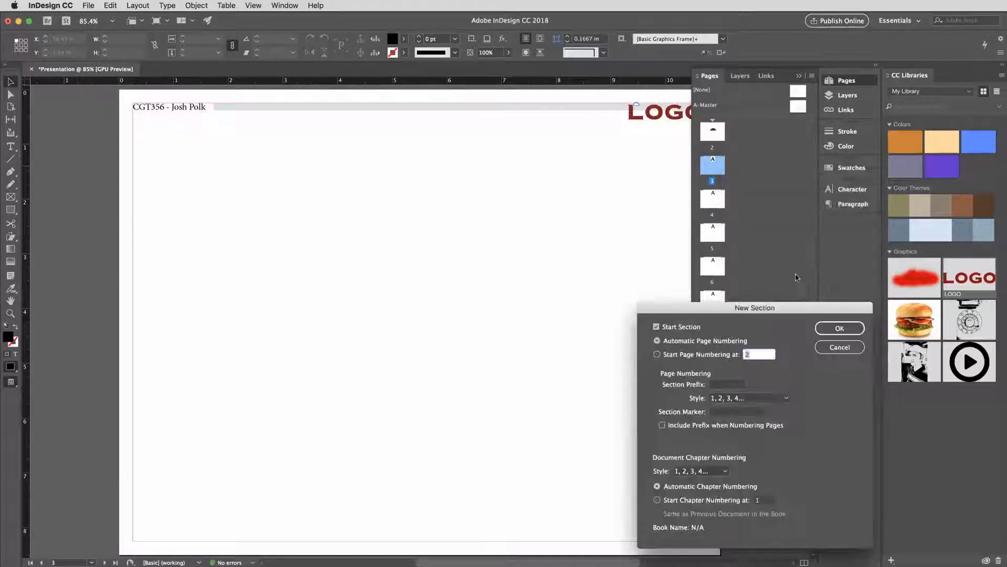
left_click(658, 354)
type("1")
left_click(837, 328)
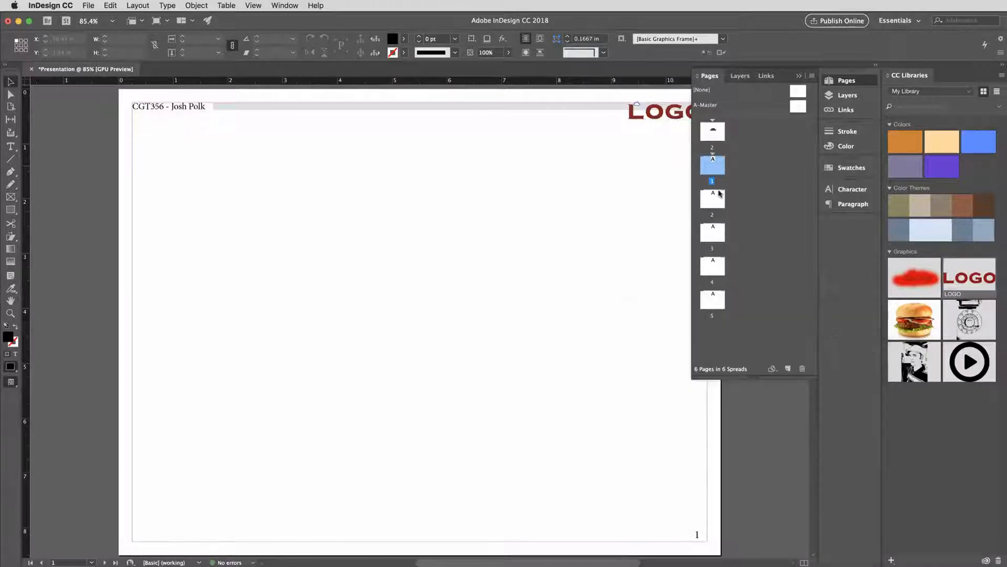
Look through the title page and the new section's pages to examine their page numbers.
scroll(558, 277, "up", 10)
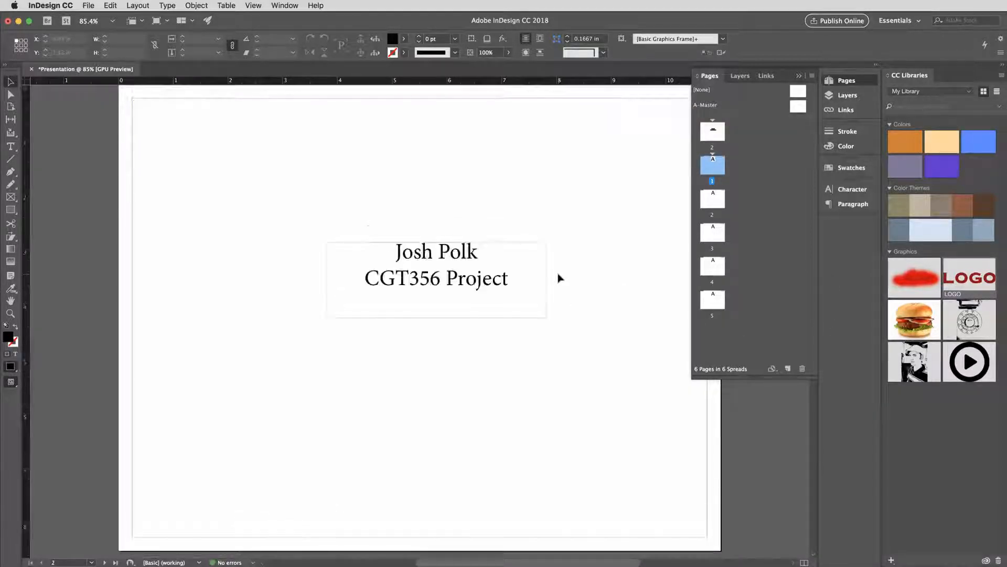
scroll(558, 276, "down", 8)
scroll(558, 276, "down", 15)
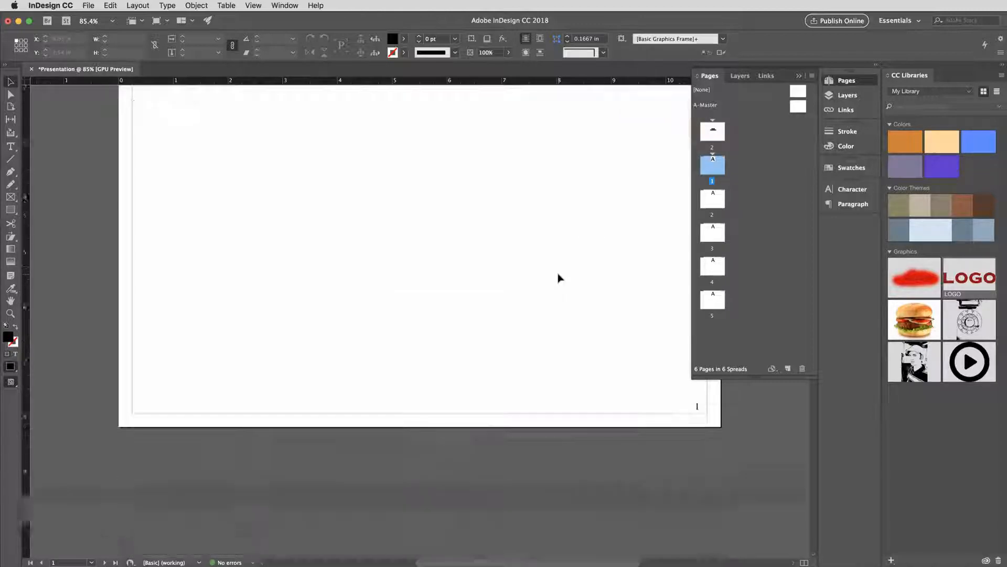
scroll(558, 277, "down", 15)
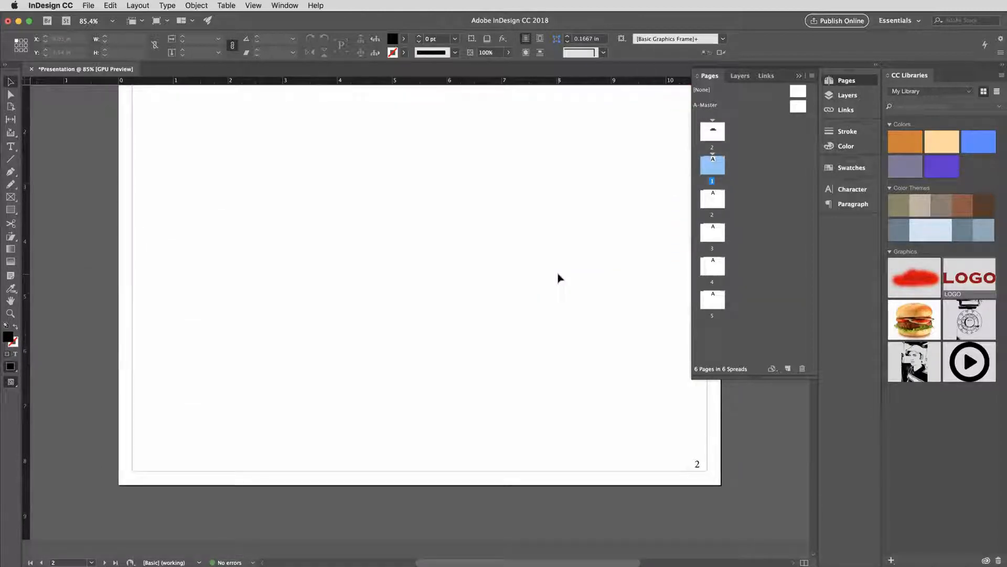
scroll(558, 278, "down", 6)
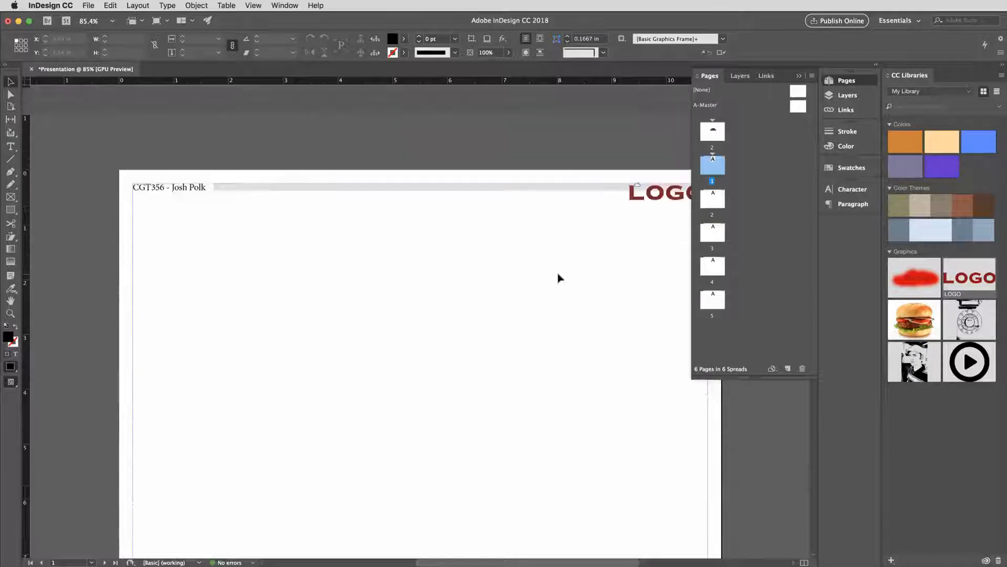
scroll(558, 277, "up", 10)
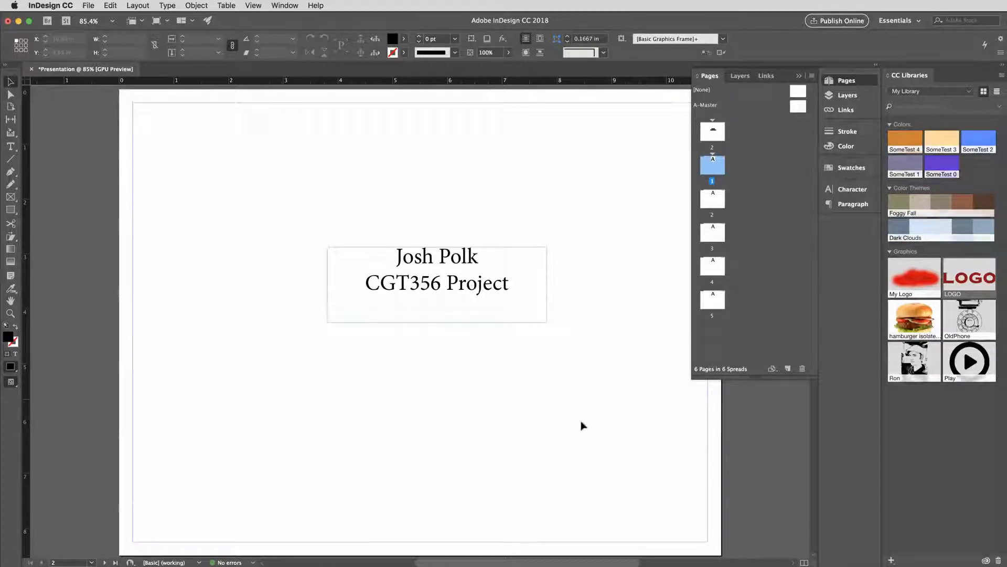
scroll(607, 385, "down", 1)
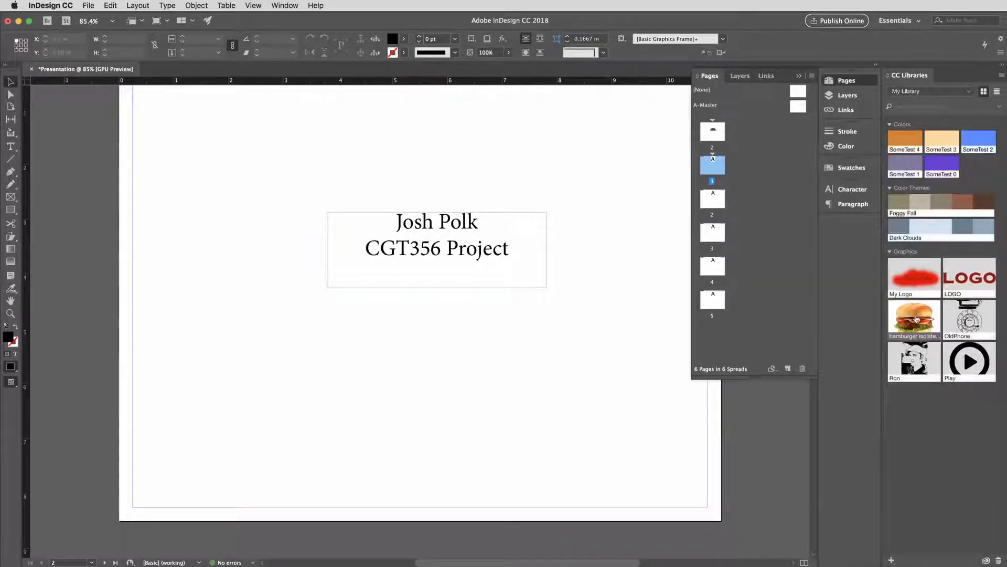
Place the hamburger graphic from My Library on the title page, scaled down proportionally and positioned directly below the title text.
left_click_drag(914, 320, 378, 320)
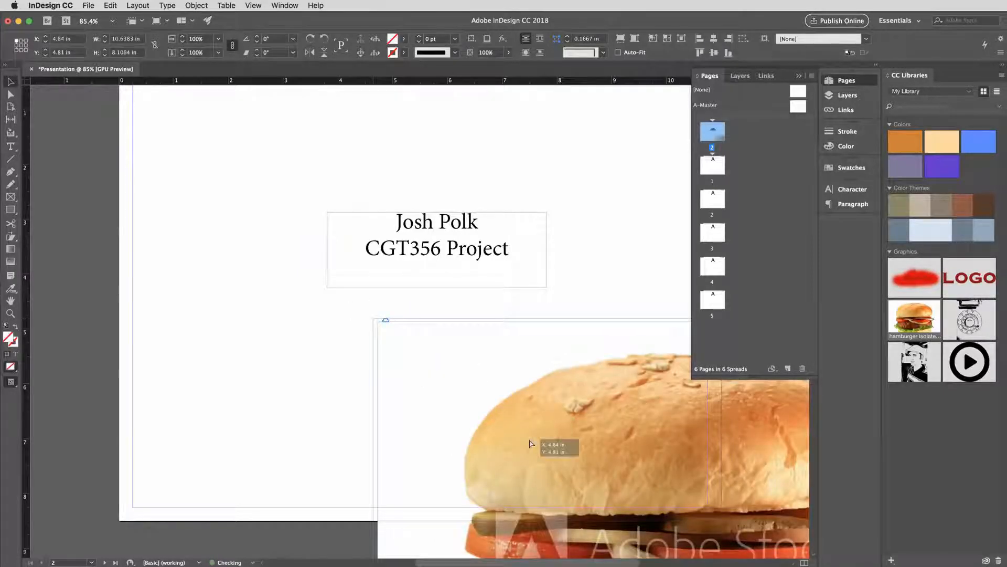
left_click_drag(536, 454, 316, 223)
scroll(329, 236, "right", 1)
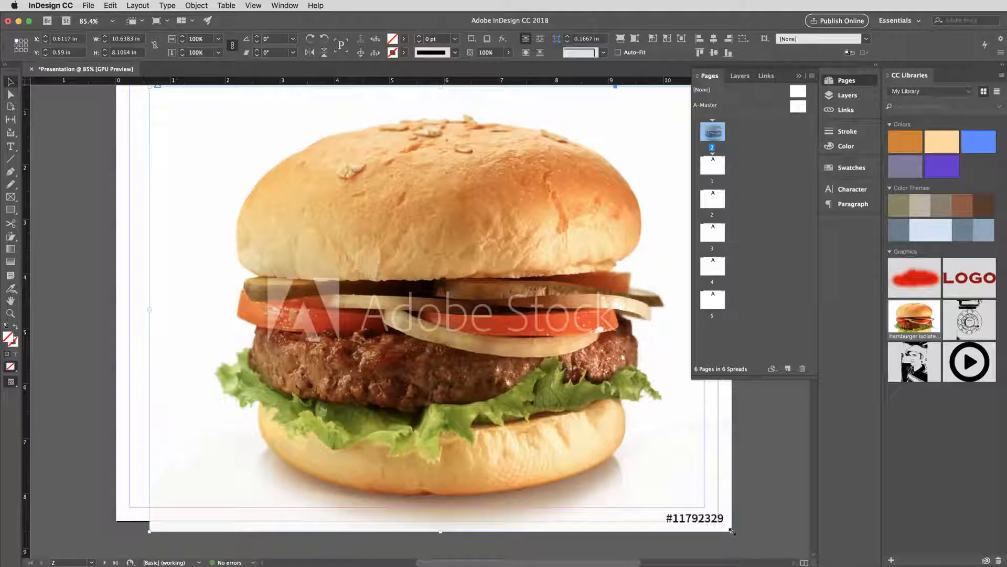
left_click_drag(734, 530, 462, 297)
left_click_drag(353, 193, 483, 391)
left_click(648, 384)
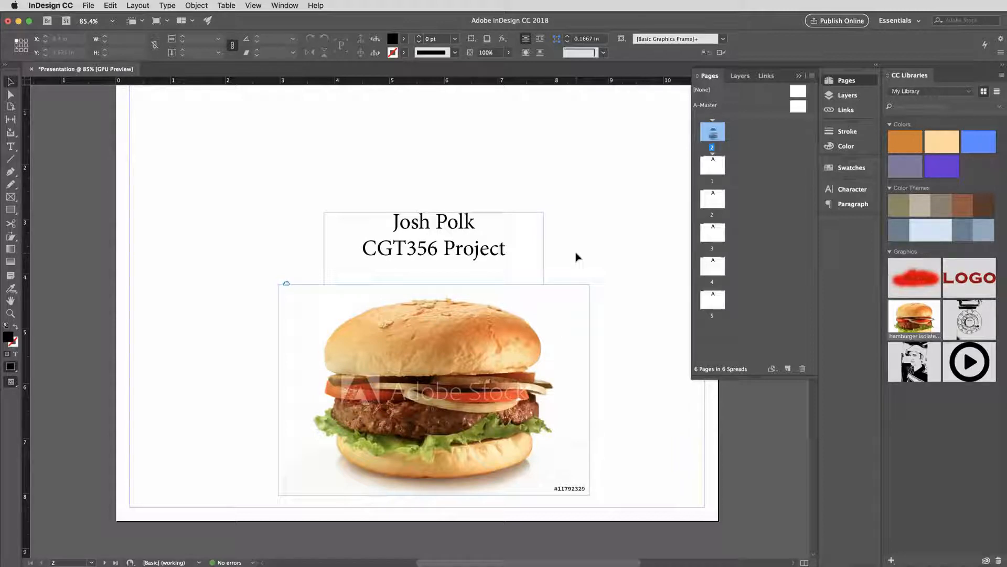
Switch to Illustrator, select the whole persona card artwork, and create a new library named CGT356.
key("super+Tab")
left_click(668, 435)
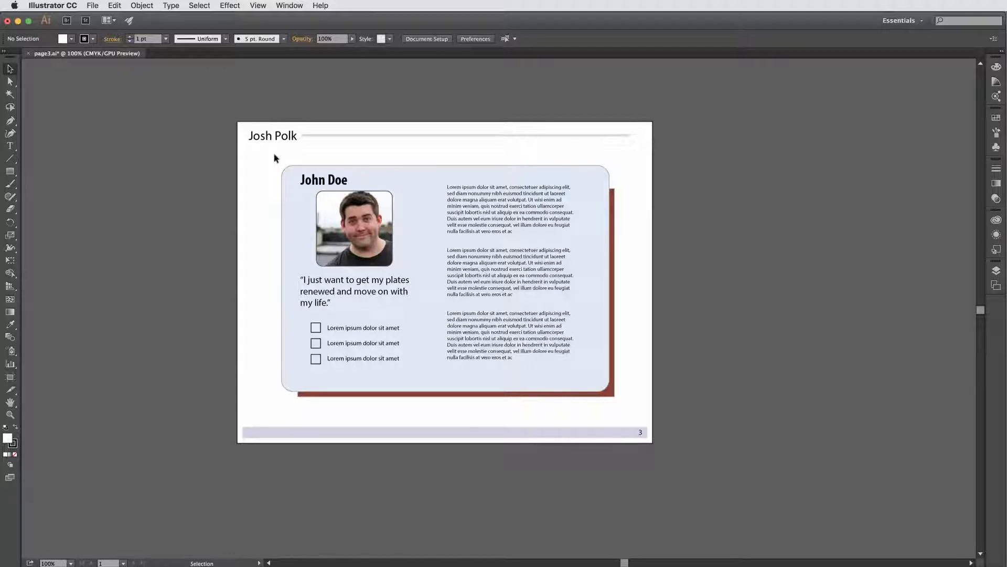
left_click_drag(275, 157, 637, 412)
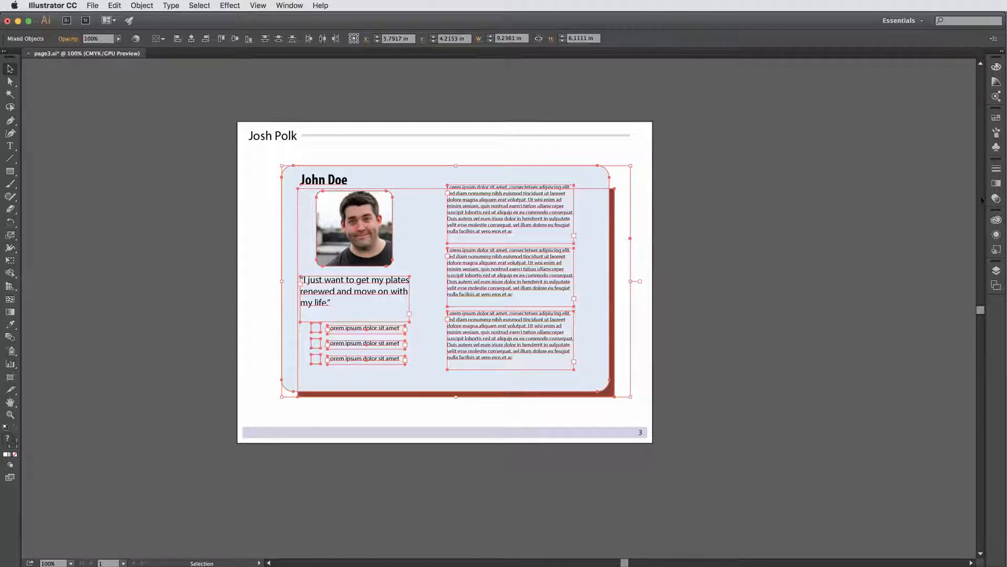
left_click(997, 221)
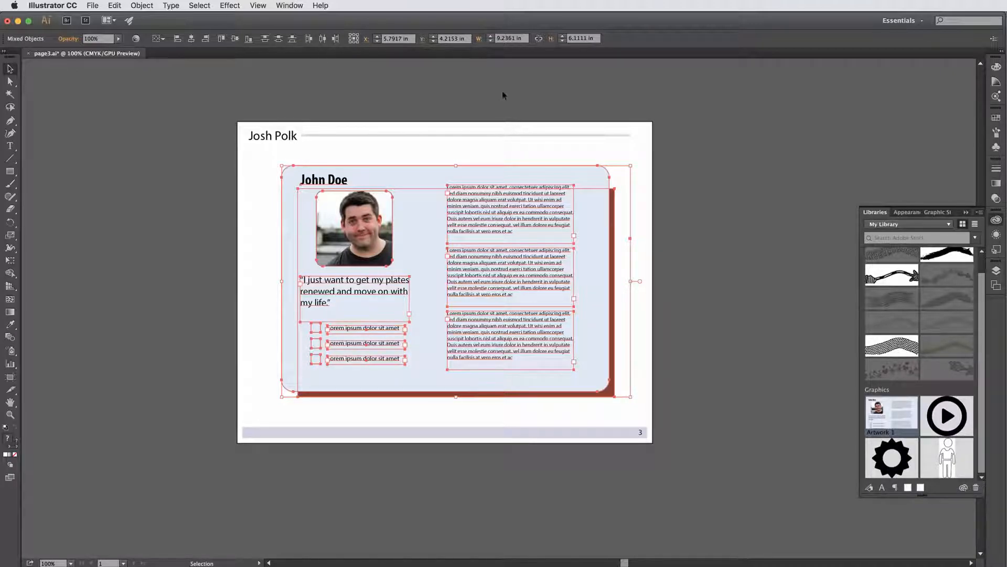
left_click(900, 224)
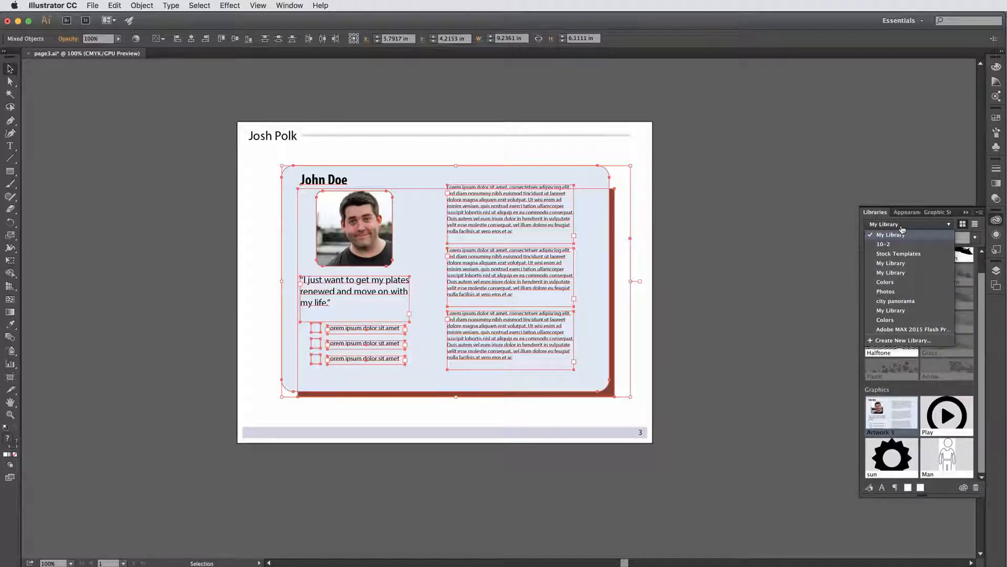
left_click(906, 340)
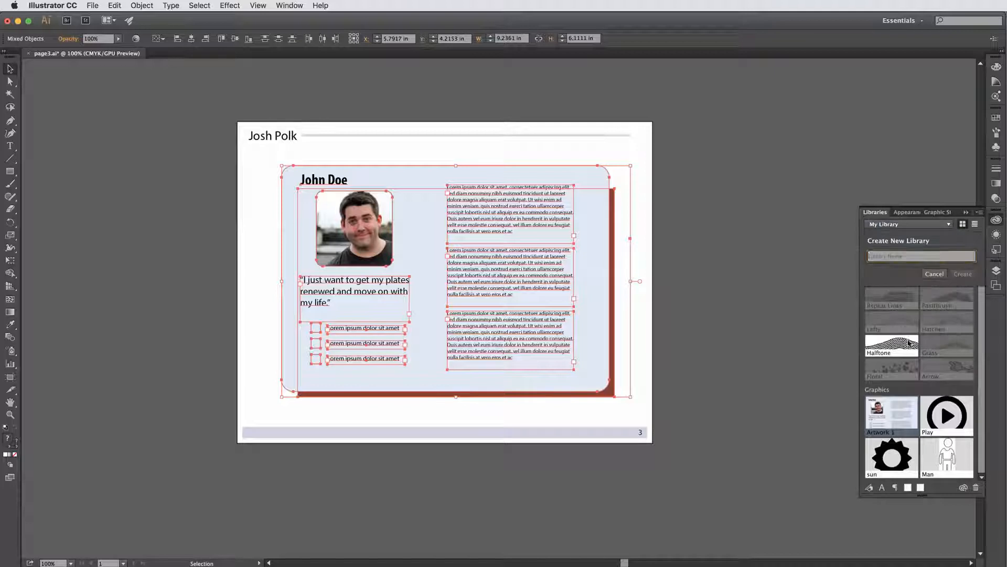
type("CGT356")
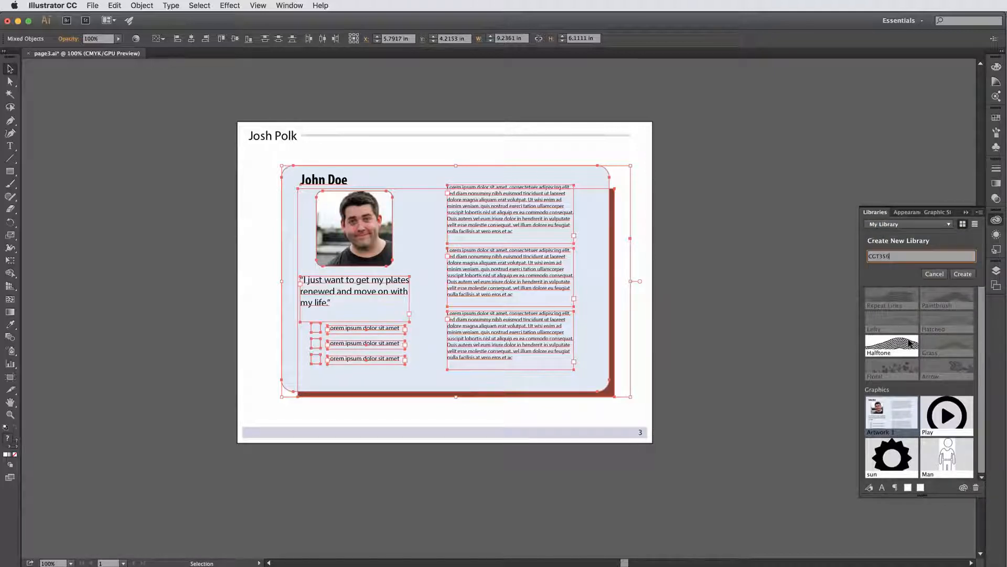
left_click(963, 274)
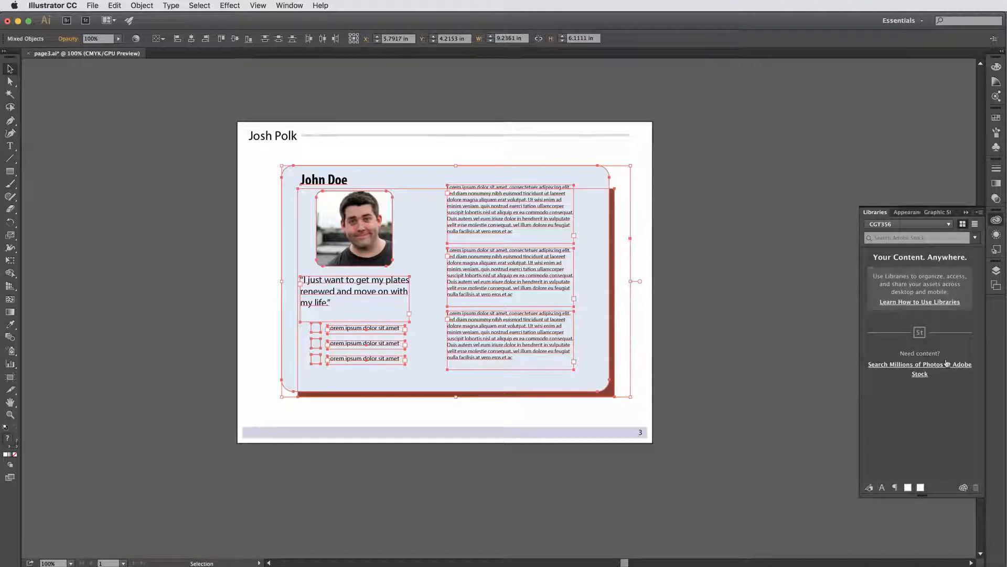
Add the selected persona artwork to the CGT356 library as a graphic and rename it PersonaTemplate.
left_click(912, 227)
left_click(918, 226)
left_click(869, 488)
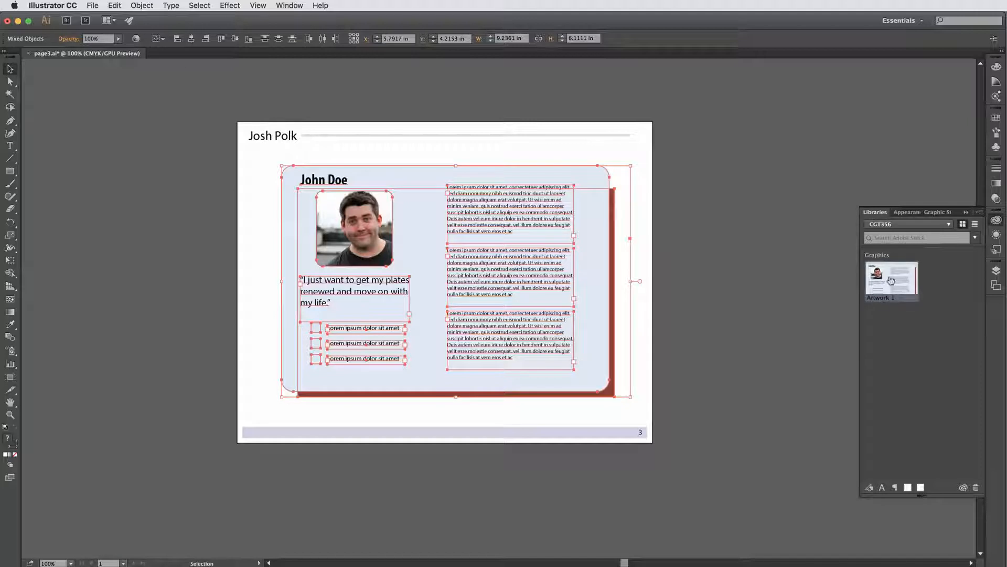
double_click(895, 298)
type("PersonaTemplate")
key("Return")
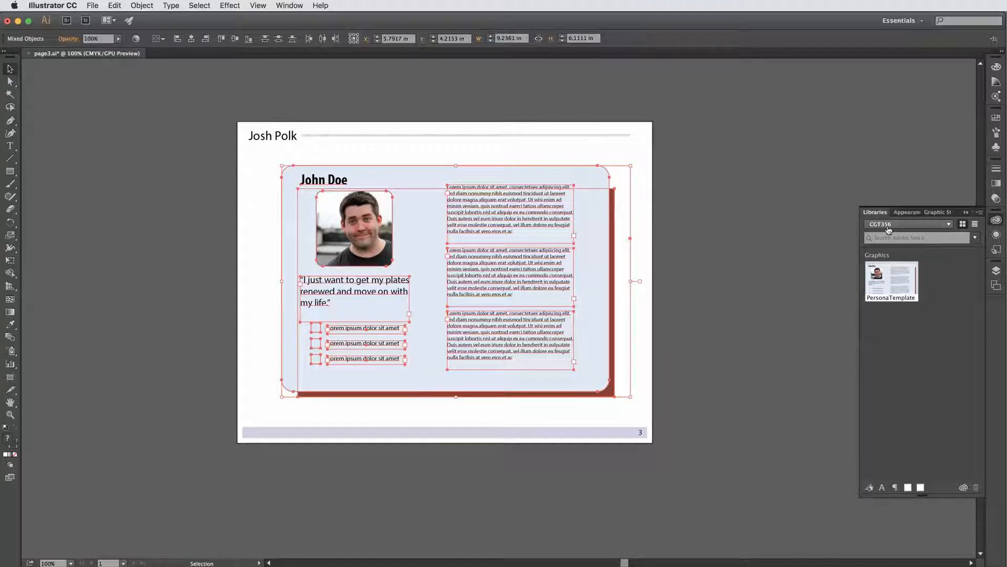
Switch to Chrome and look through the Libraries and Recent pages of the Creative Cloud assets on the Adobe site.
key("super+Tab")
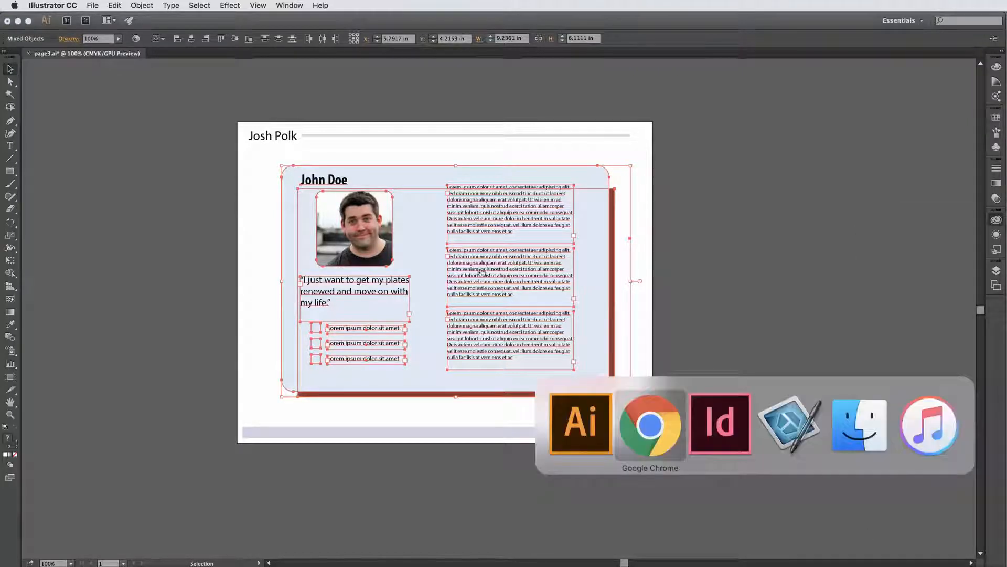
left_click(641, 437)
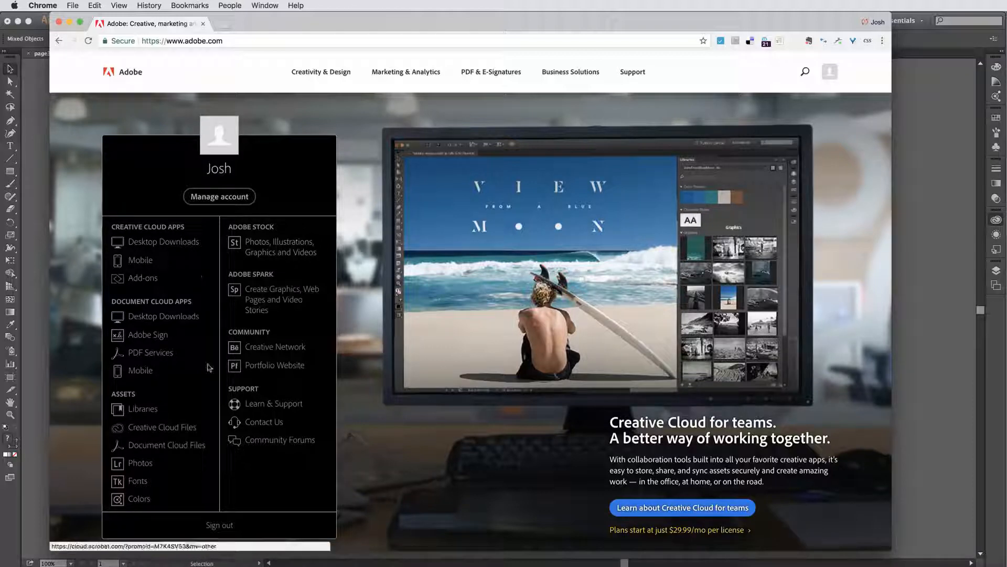
left_click(149, 413)
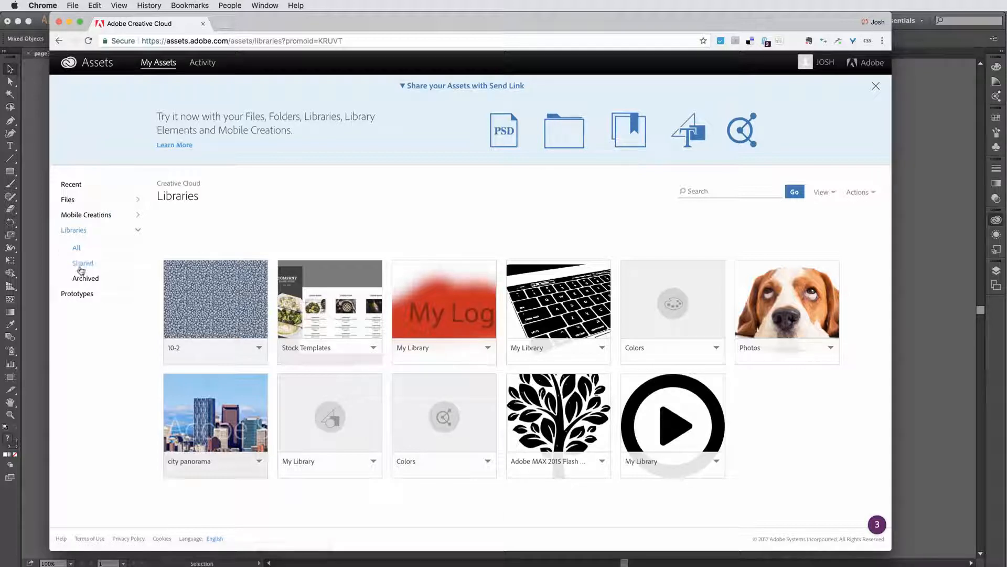
left_click(68, 188)
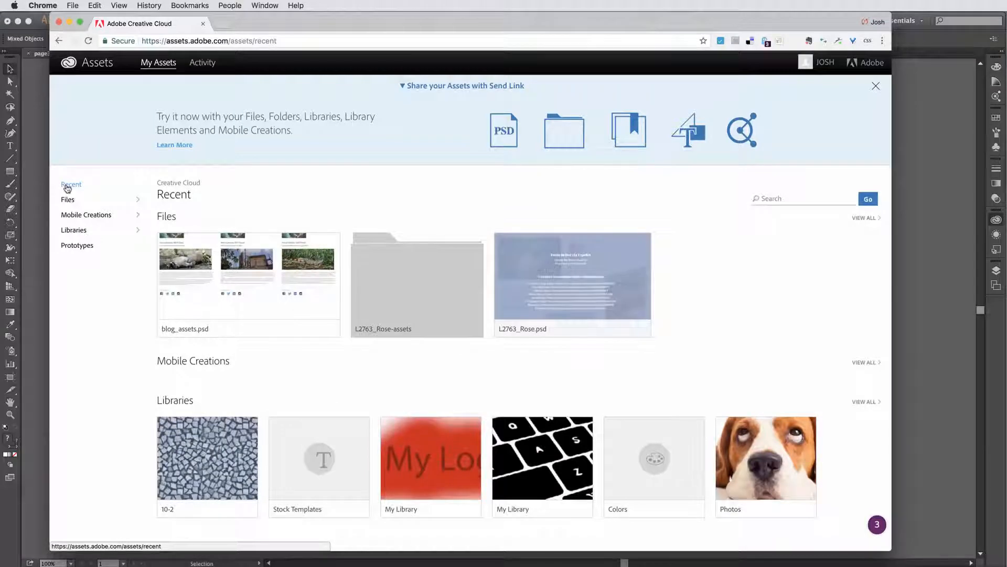
scroll(329, 338, "down", 2)
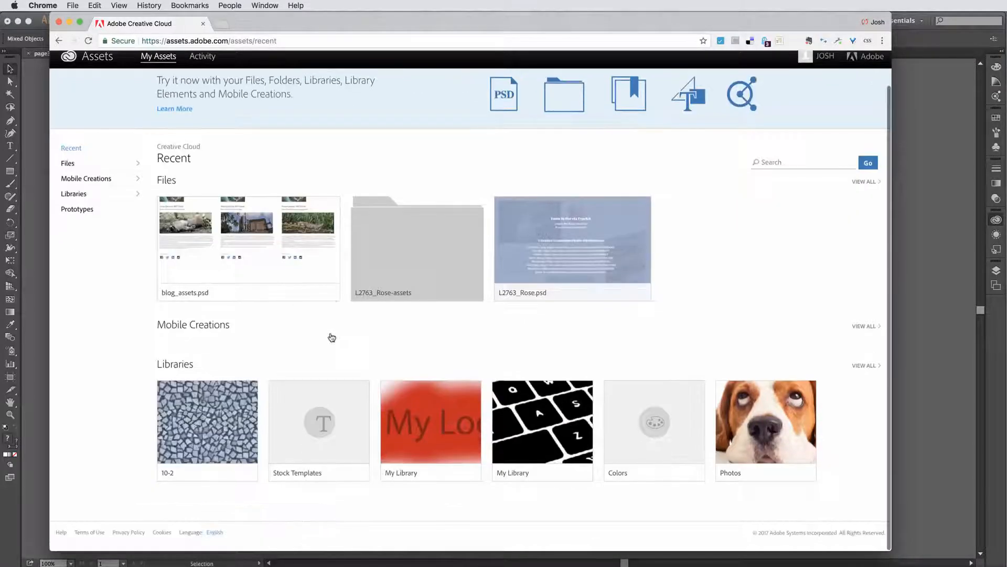
scroll(331, 337, "up", 2)
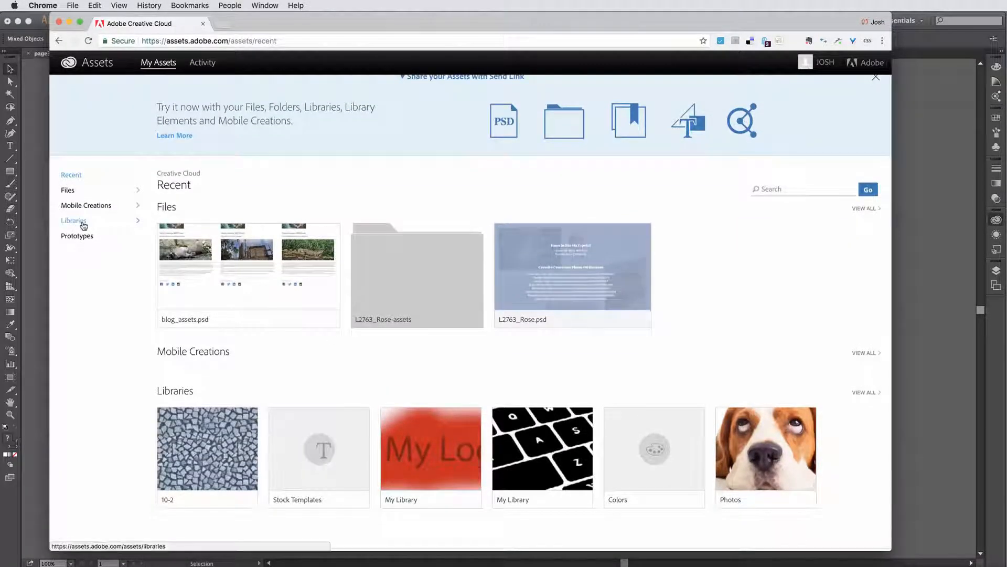
Reload the online Creative Cloud libraries list and open the CGT356 library to examine its contents.
left_click(83, 226)
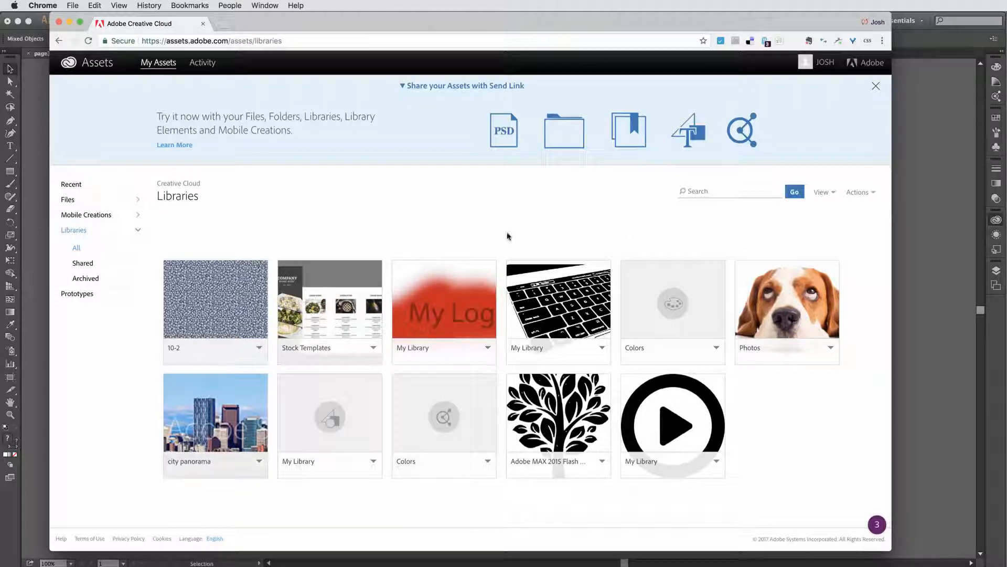
key("super+r")
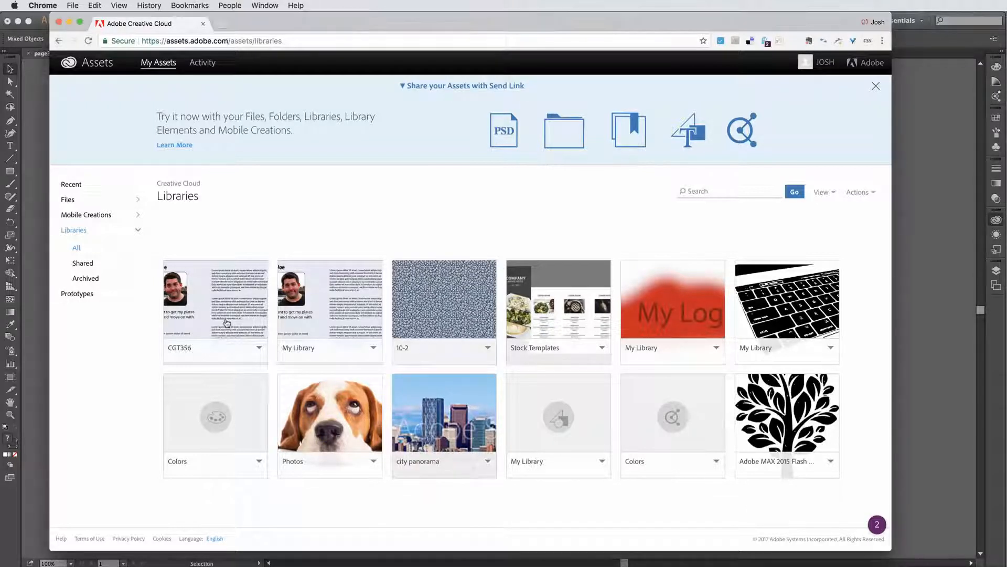
left_click(226, 321)
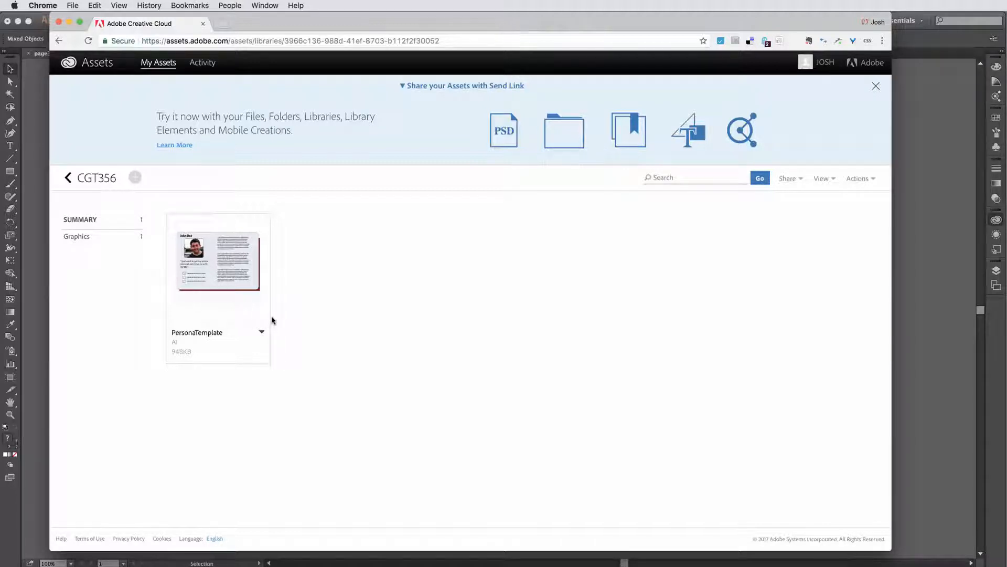
Switch to InDesign and display the CGT356 library in place of My Library.
key("super+Tab")
left_click(730, 444)
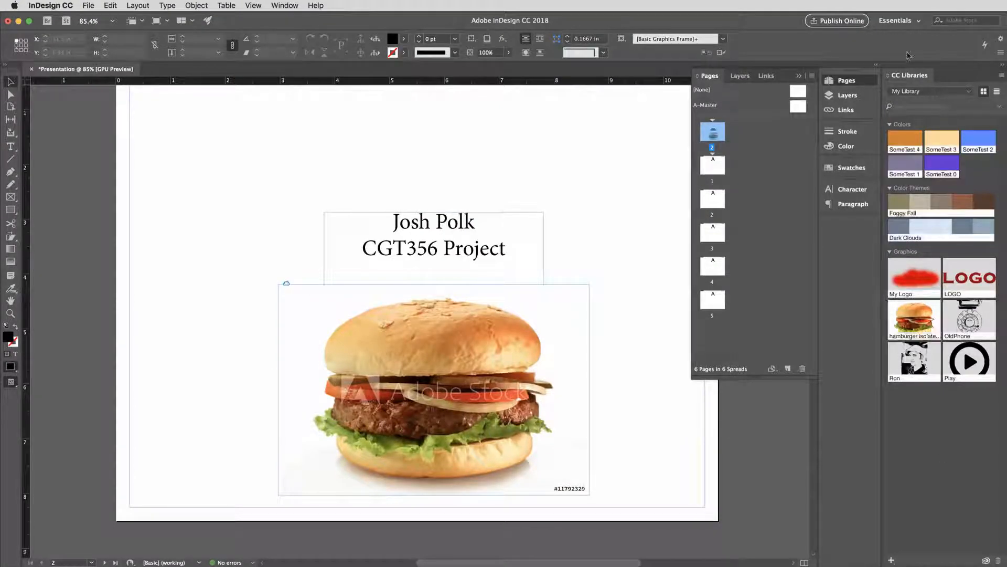
left_click(947, 94)
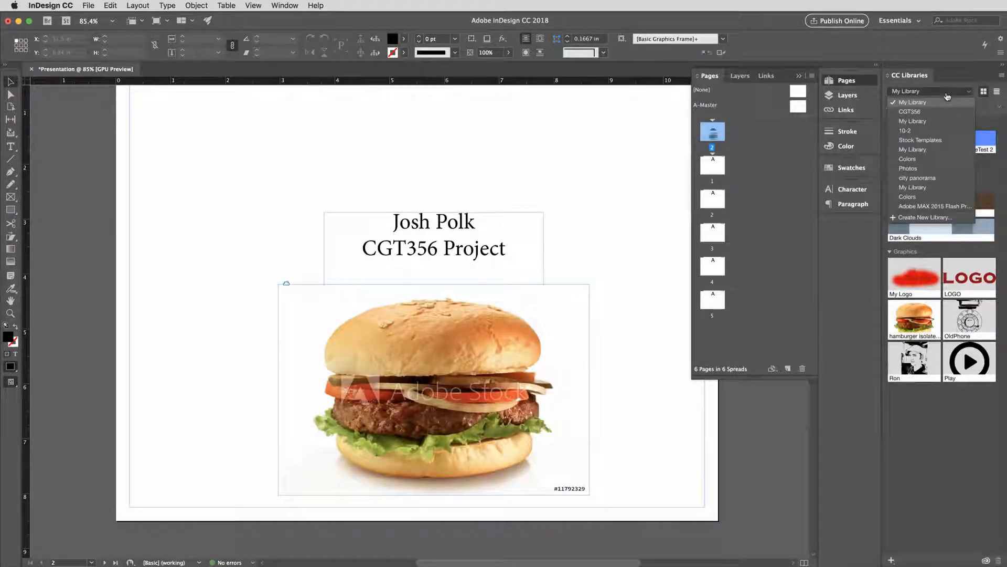
left_click(915, 114)
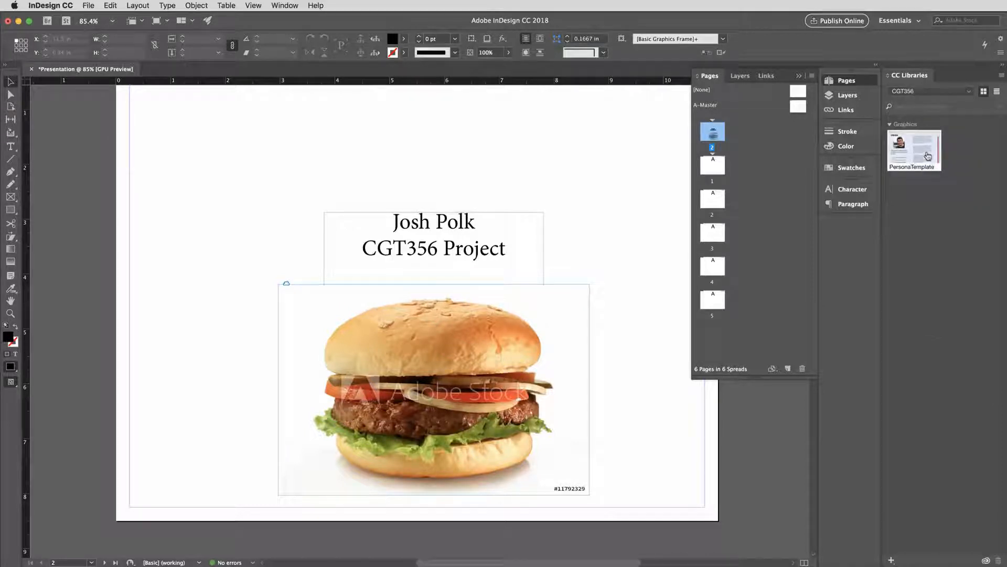
Place PersonaTemplate on page 1 at about 5.36 by 3.55 in, and move it to about X 2.73 in, Y 1.1 in.
double_click(714, 165)
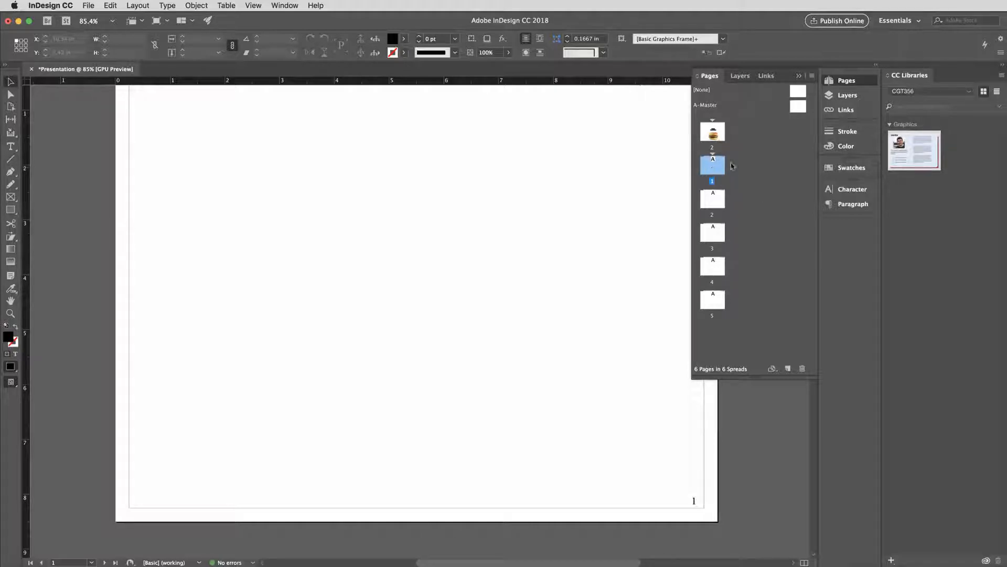
scroll(600, 231, "right", 2)
scroll(603, 225, "up", 3)
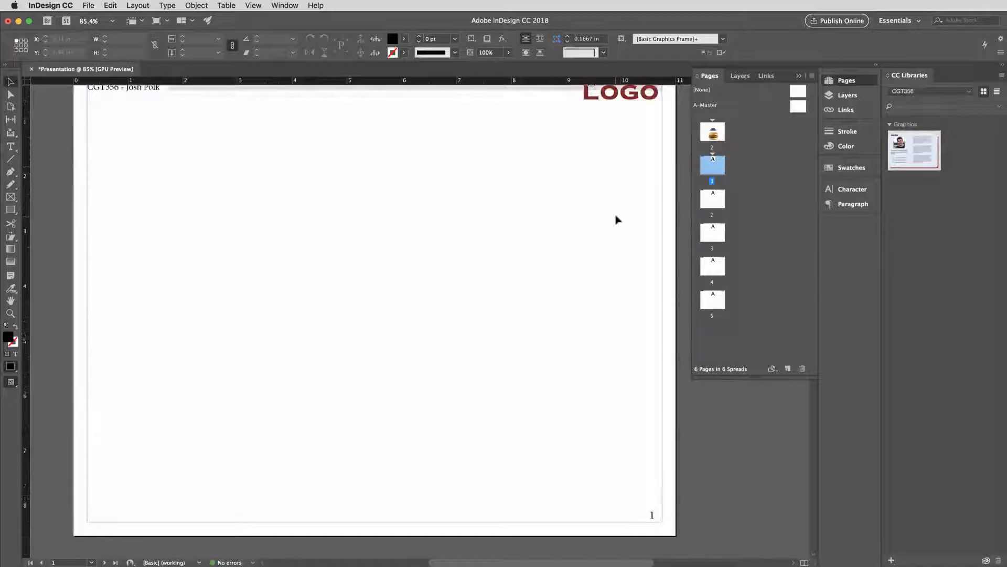
scroll(619, 219, "down", 1)
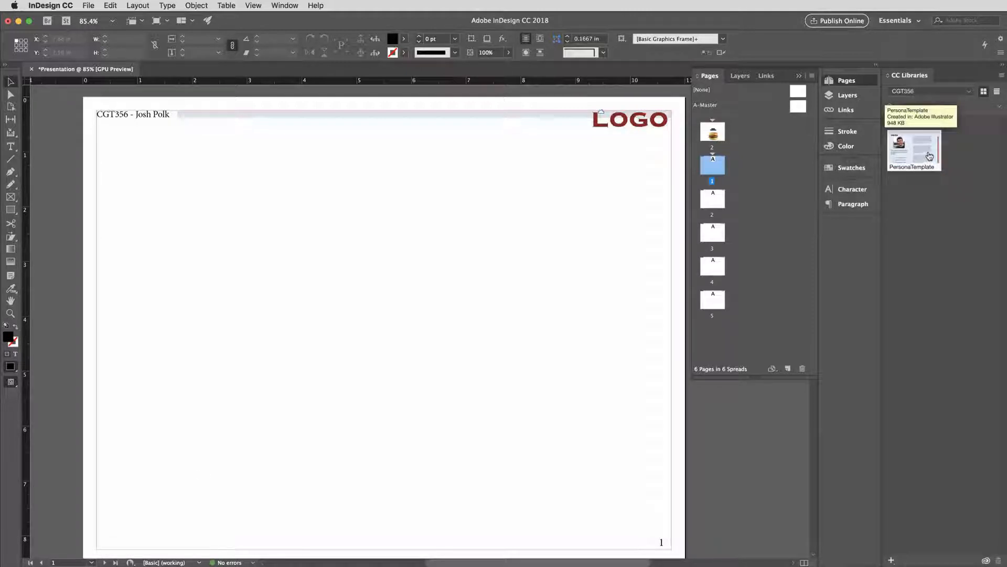
left_click_drag(921, 150, 321, 243)
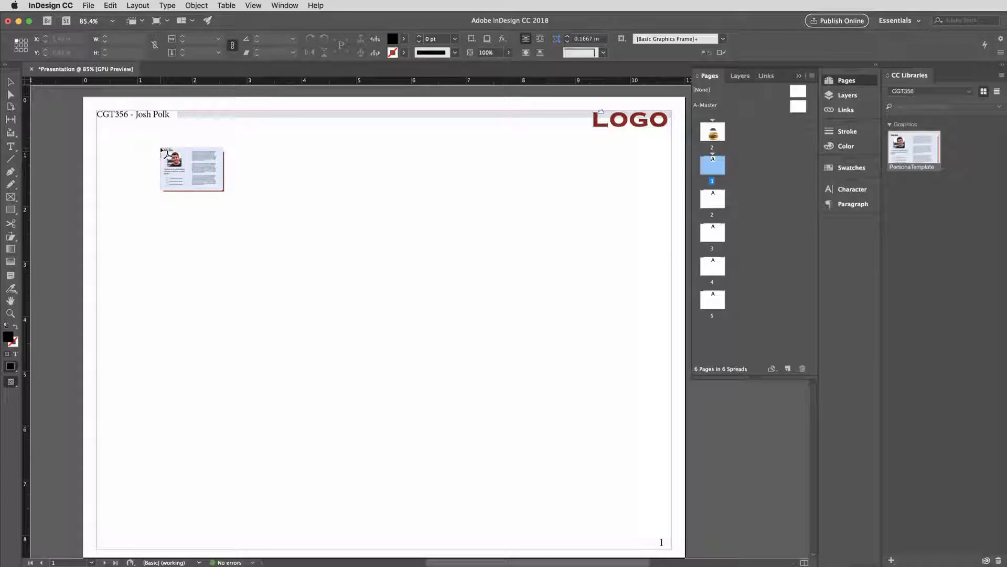
left_click_drag(162, 151, 451, 381)
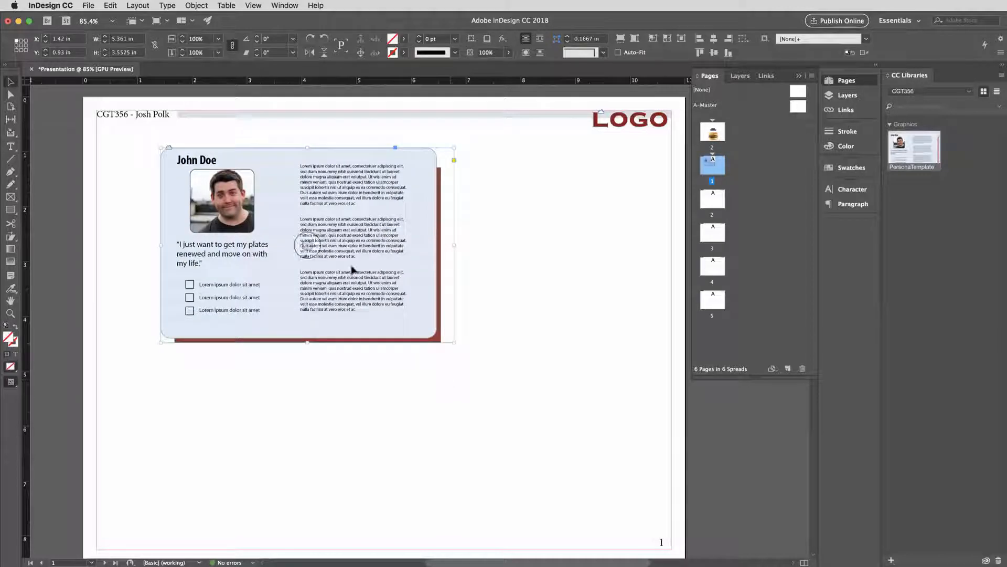
left_click_drag(357, 194, 428, 203)
left_click(600, 269)
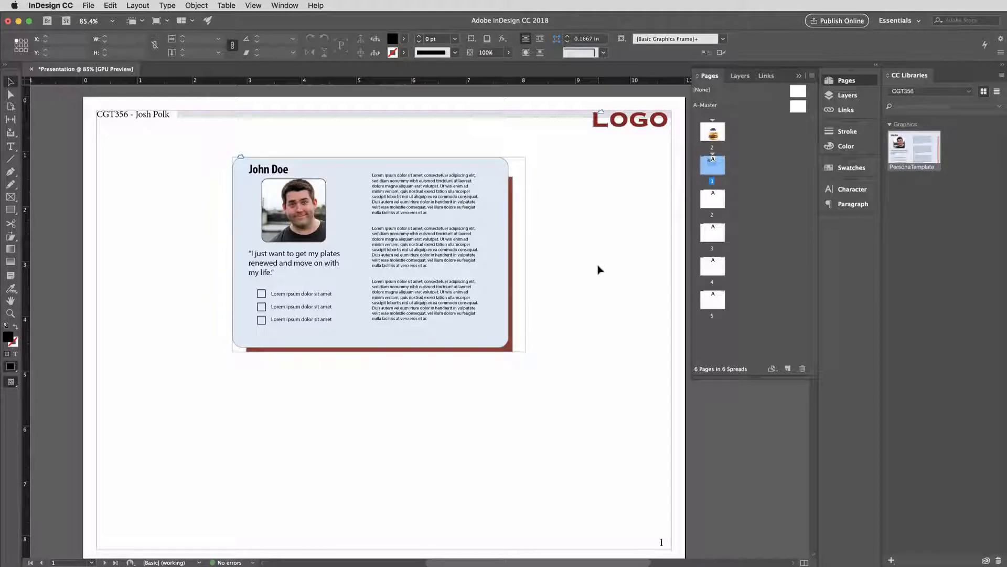
Try to shift the persona graphic's content inside its frame, and undo the attempt.
left_click(379, 255)
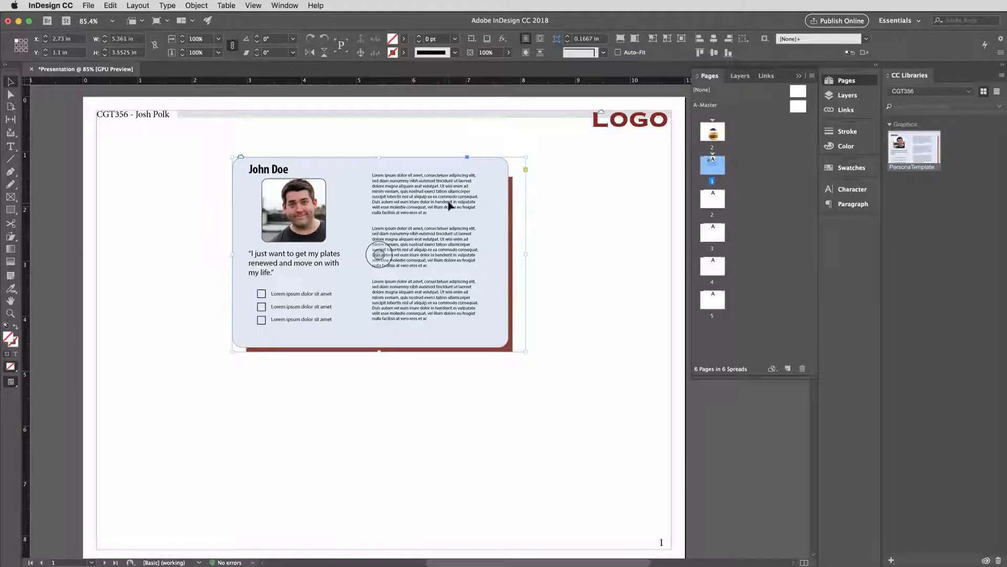
double_click(414, 200)
double_click(420, 199)
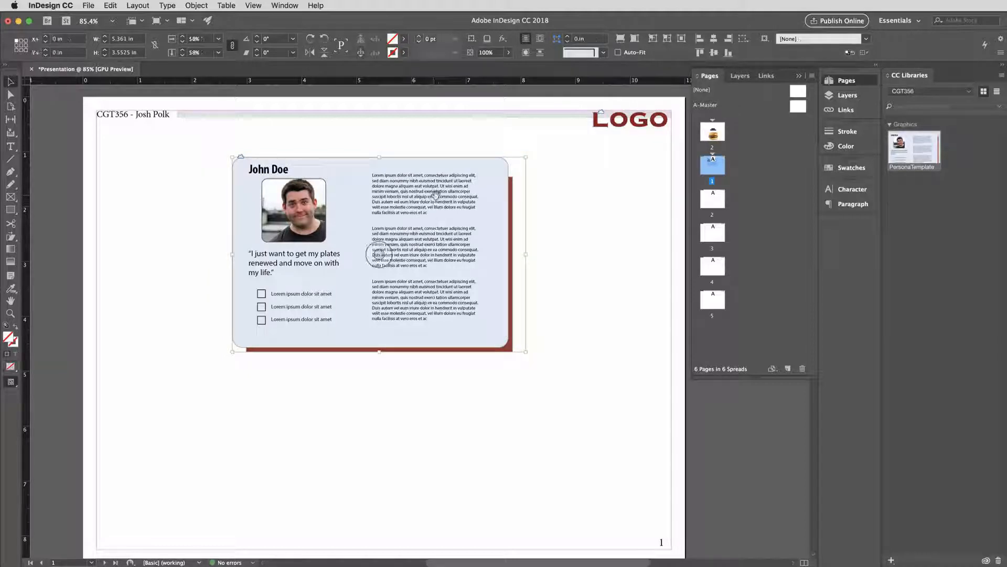
mouse_move(456, 209)
left_mouse_down()
mouse_move(449, 225)
mouse_move(460, 203)
left_mouse_up()
key("super+z")
key("super+z")
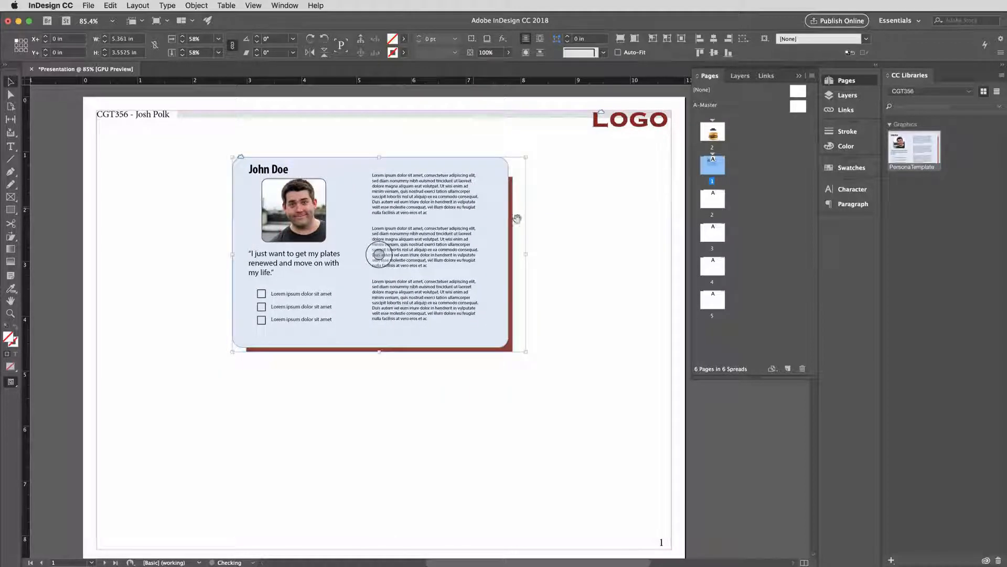
left_click(587, 235)
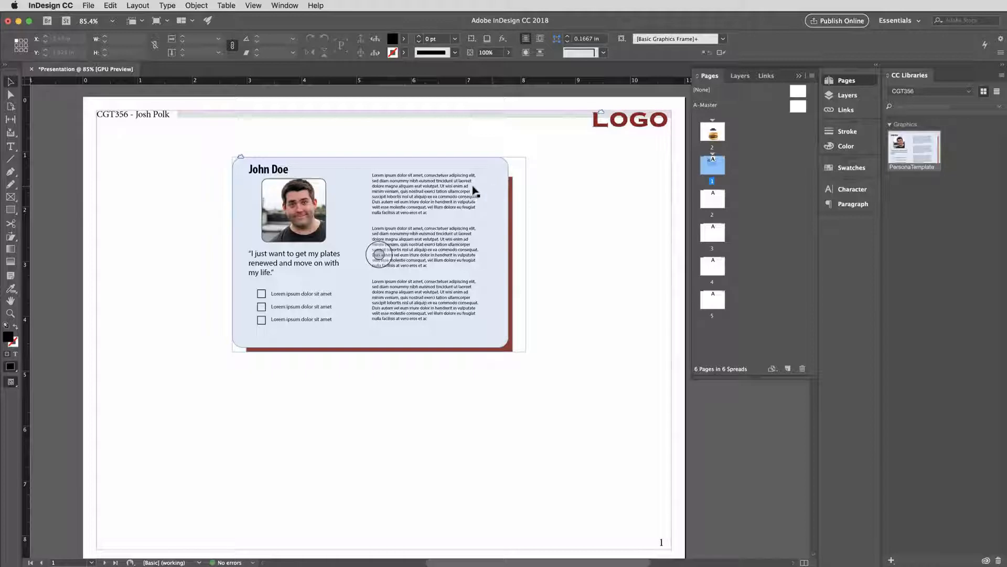
left_click(385, 286)
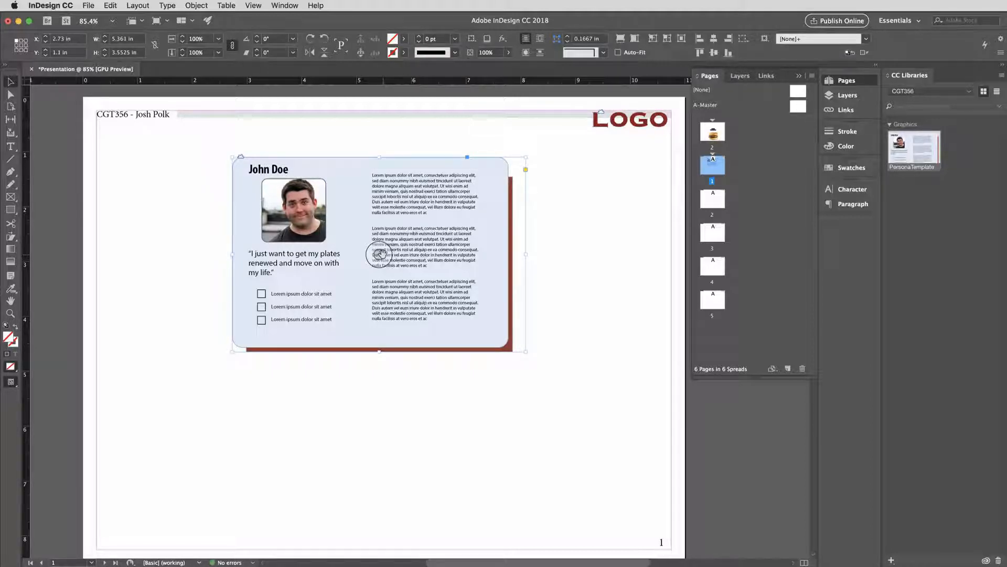
Shift the persona graphic's content up and left inside its frame, and return it to its original place.
left_click_drag(379, 254, 339, 241)
left_click(339, 242)
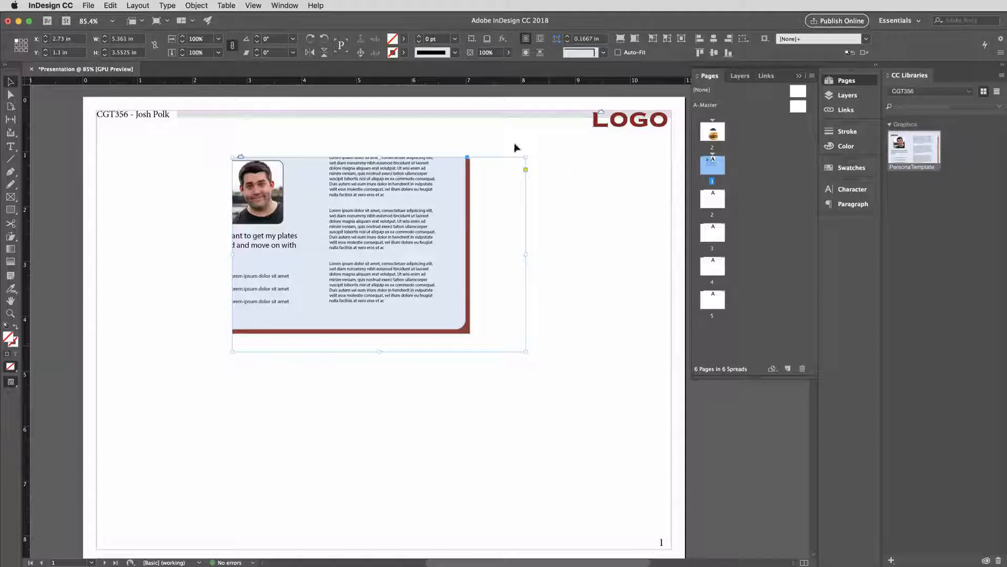
left_click_drag(415, 272, 465, 310)
left_click_drag(382, 253, 332, 221)
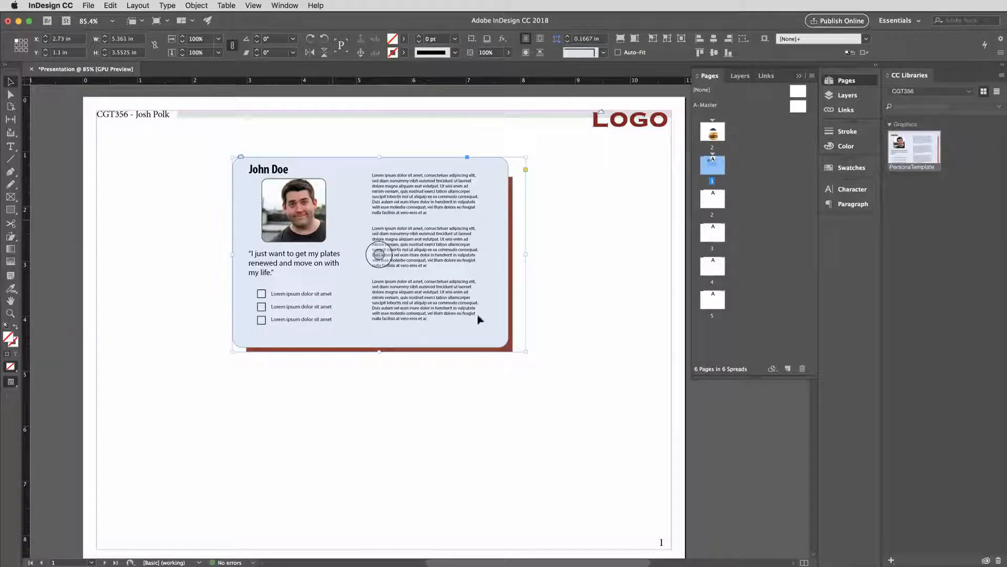
Try enlarging only the persona frame to about 6.08 by 4.05 in, and undo the resize.
left_click_drag(525, 352, 566, 378)
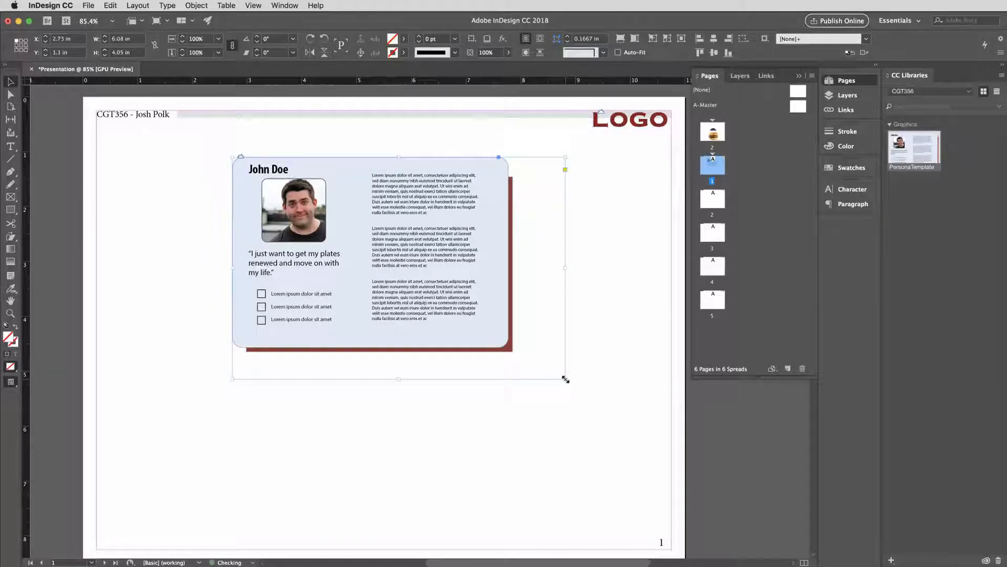
key("super+z")
key("super+z")
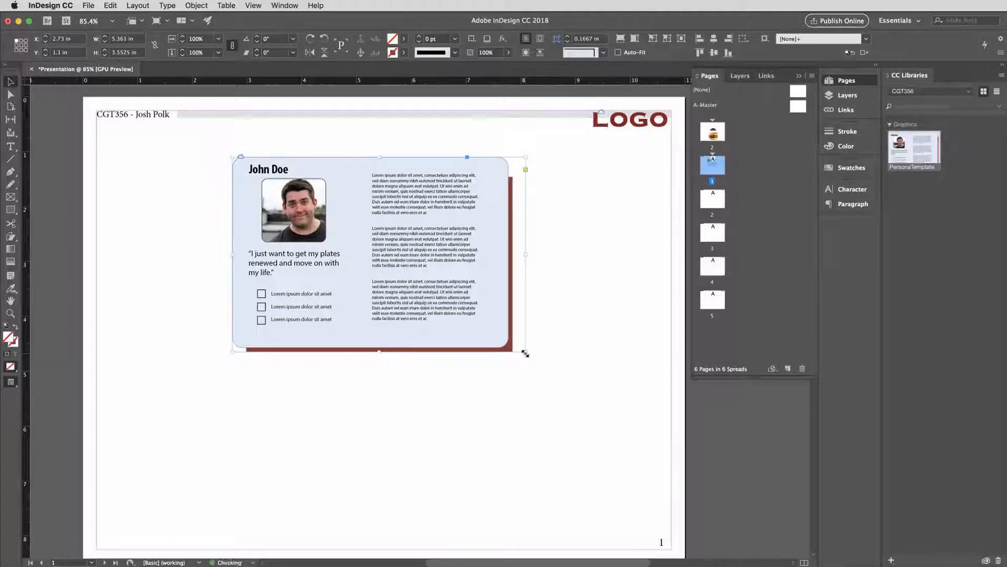
Trim the persona frame to about 5.12 in wide, and enlarge it to about 5.91 by 4.3 in with Auto-Fit enabled.
left_click_drag(526, 254, 513, 254)
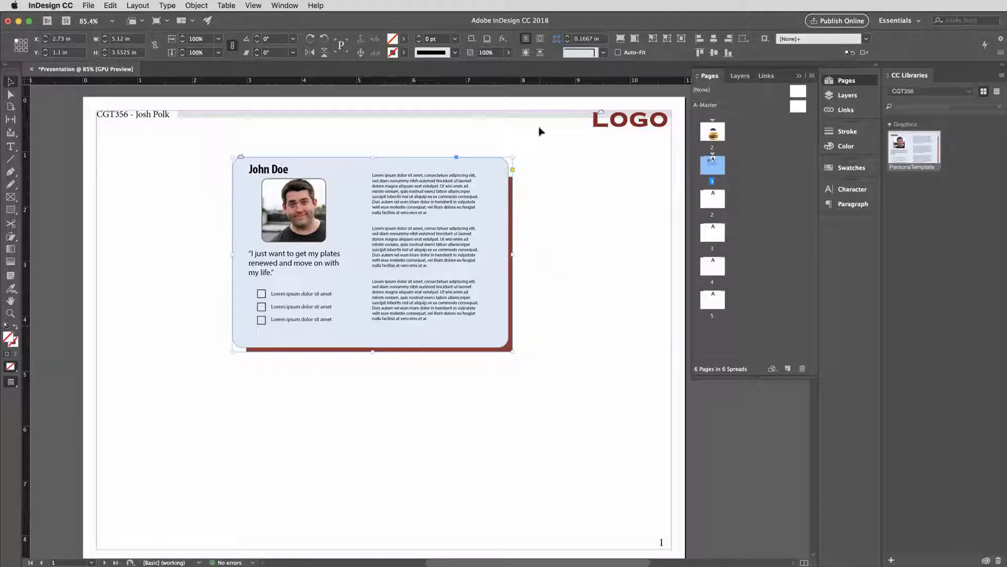
left_click(619, 53)
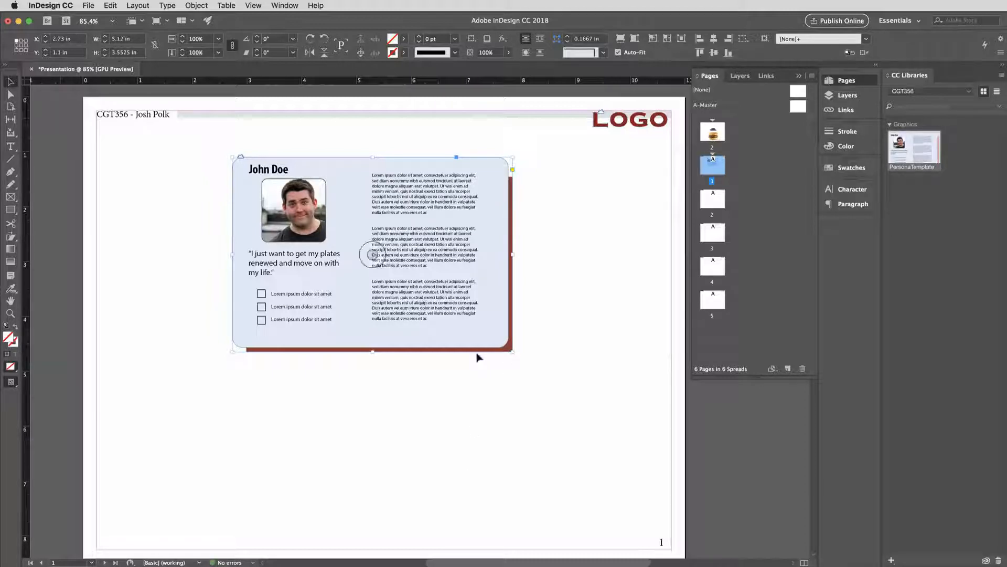
left_click_drag(511, 351, 555, 392)
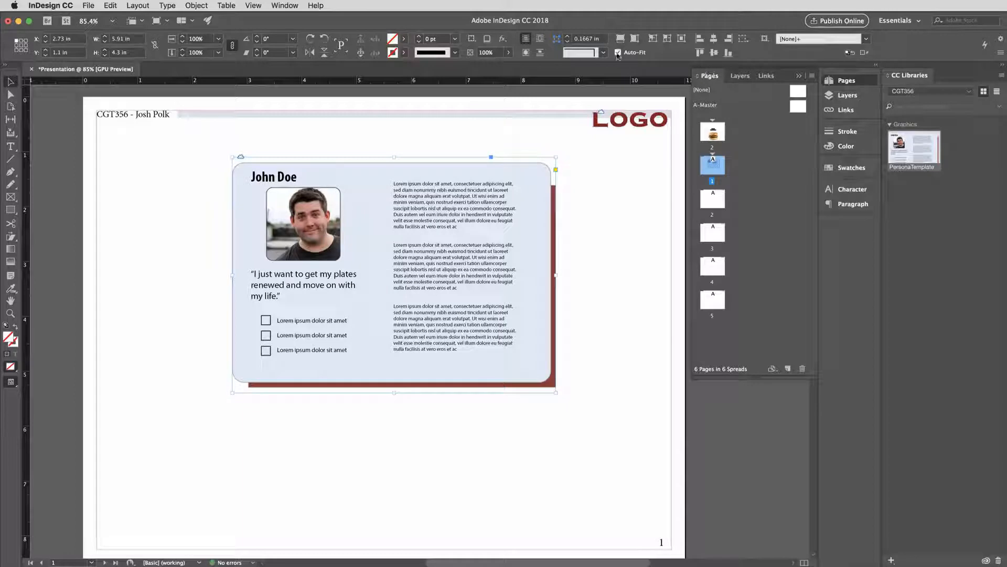
Disable Auto-Fit and scale the persona graphic with its frame down to about 4.73 by 3.54 in.
left_click(618, 53)
left_click_drag(555, 391, 491, 350)
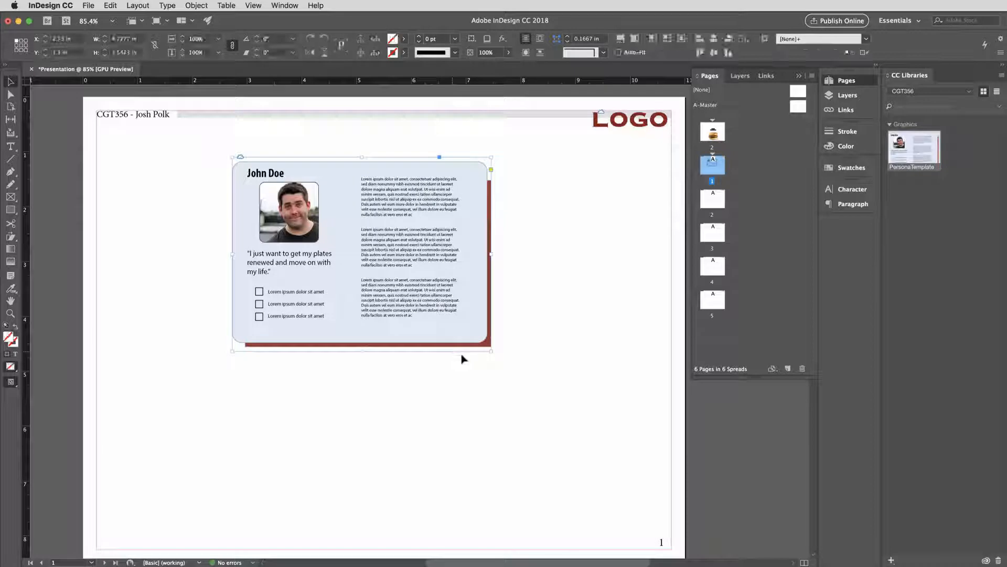
Try cropping the persona frame to about 2.28 in tall and shifting its content, and undo both changes.
left_click_drag(362, 351, 366, 282)
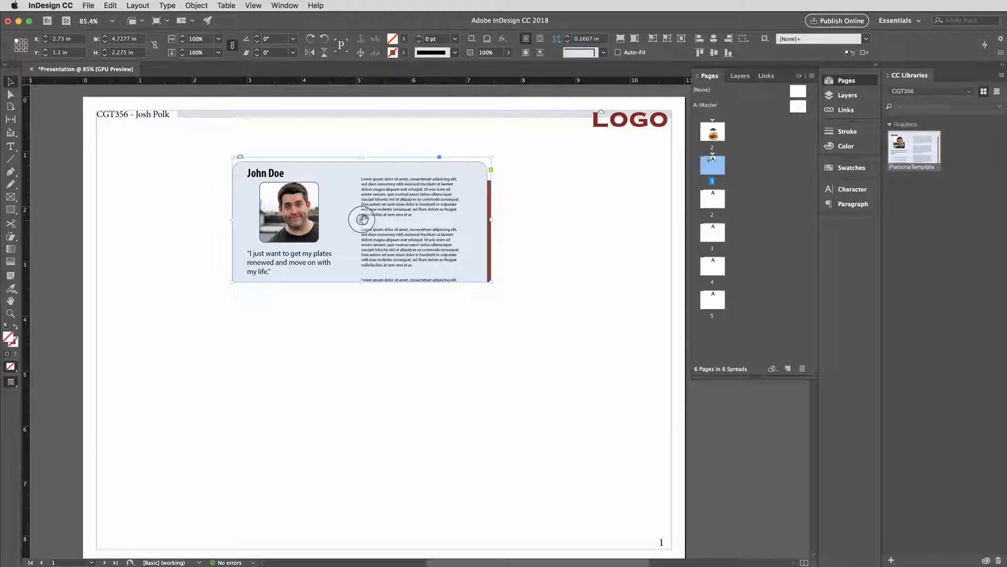
mouse_move(362, 219)
left_mouse_down()
mouse_move(361, 208)
mouse_move(362, 221)
left_mouse_up()
key("super+z")
key("super+z")
key("super+z")
key("super+z")
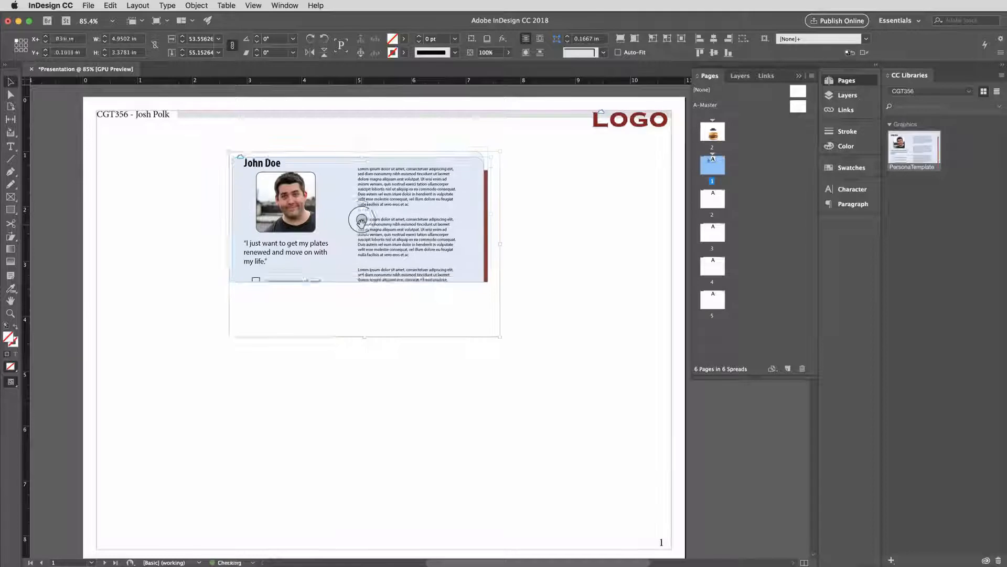
left_click(635, 277)
left_click(656, 257)
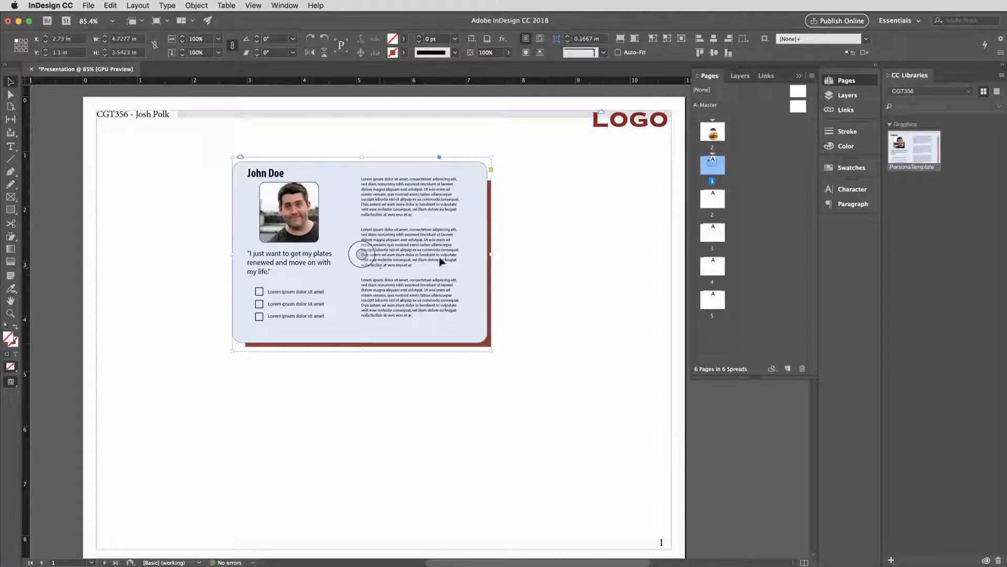
Move the persona graphic on page 1 to about X 1.31 in, Y 0.99 in.
left_click_drag(442, 261, 364, 255)
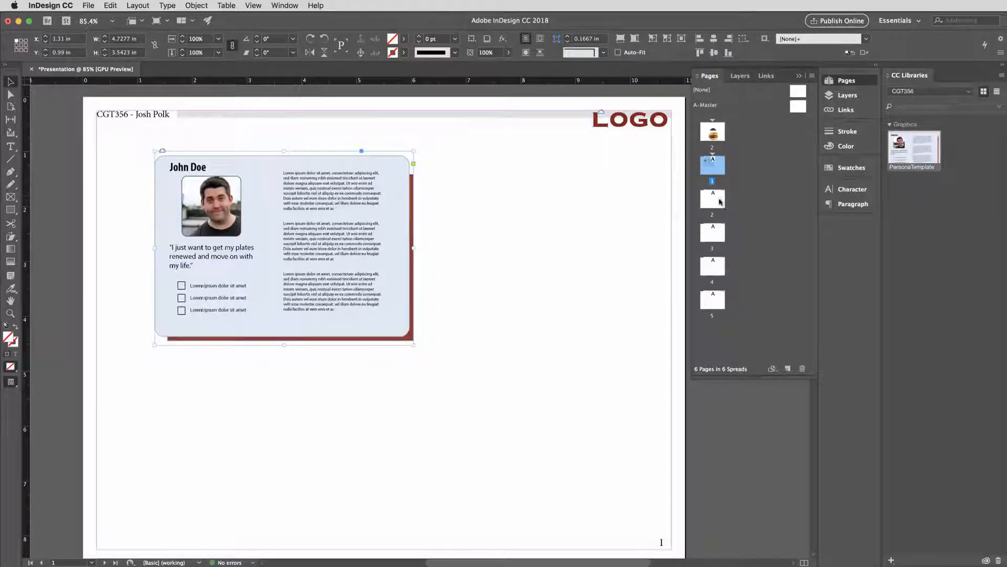
double_click(713, 198)
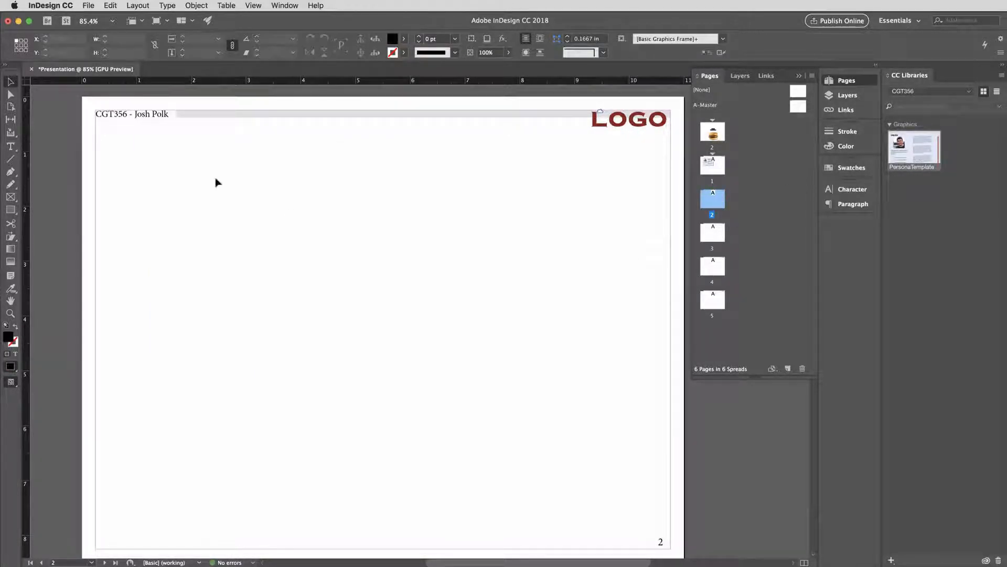
double_click(712, 163)
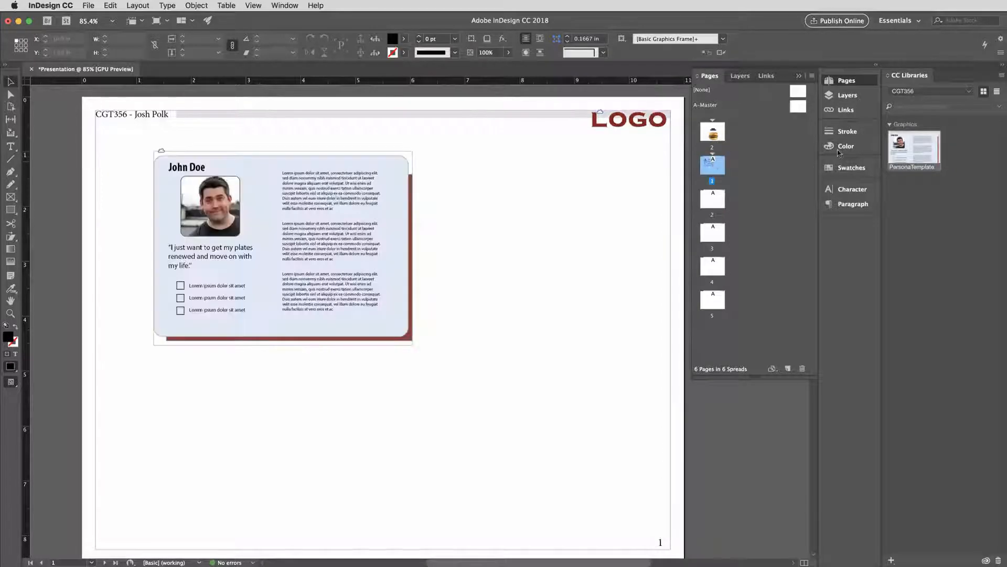
Place PersonaTemplate on page 2 at about 9.24 by 6.13 in, and move it to about X 1.39 in, Y 1.31 in.
double_click(712, 198)
left_click_drag(911, 157, 304, 299)
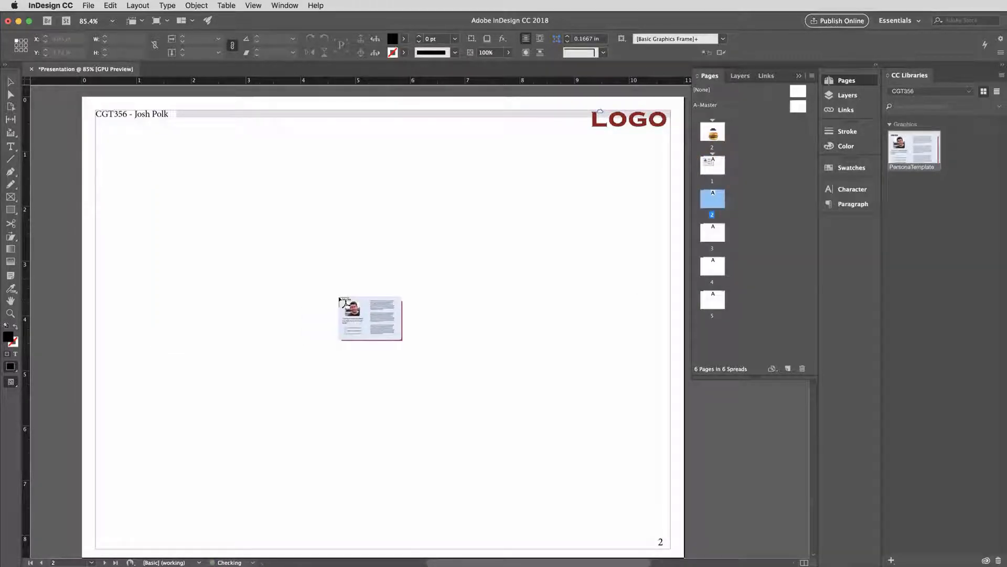
left_click(173, 188)
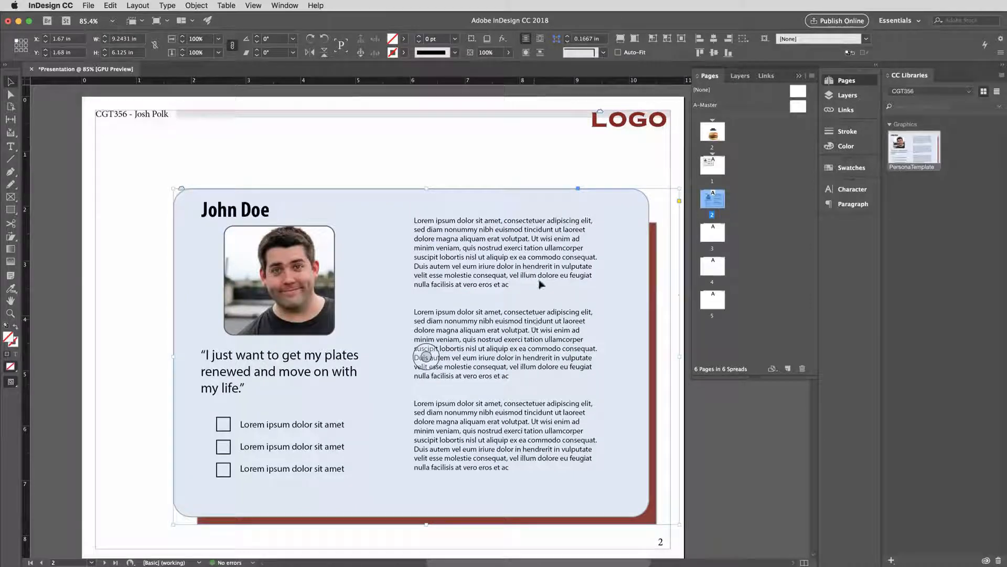
left_click_drag(540, 270, 524, 249)
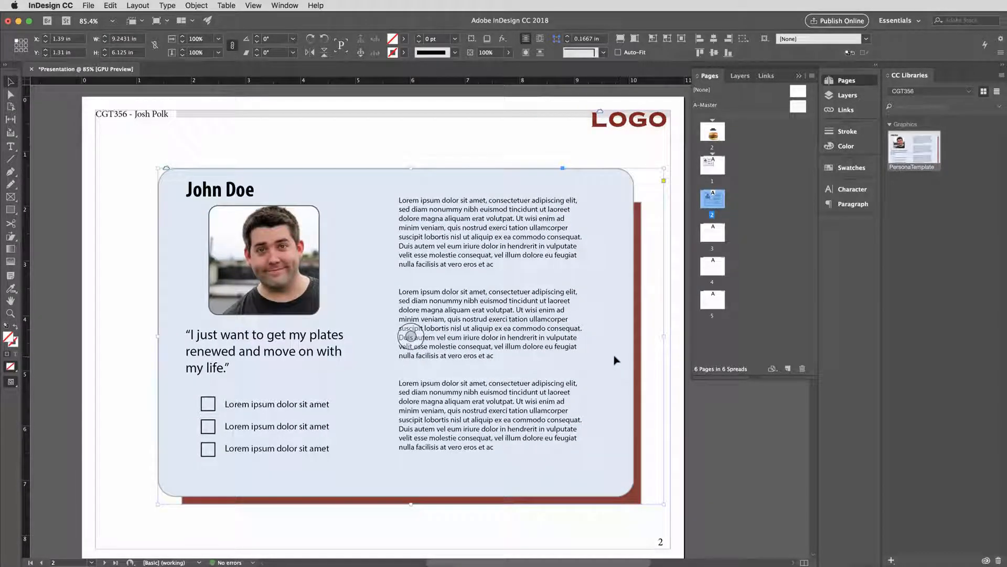
Place janeDoePhoto.jpg on page 1 beside the persona graphic at about X 6.41 in, Y 1.33 in, sized about 3.39 by 2.26 in.
double_click(714, 167)
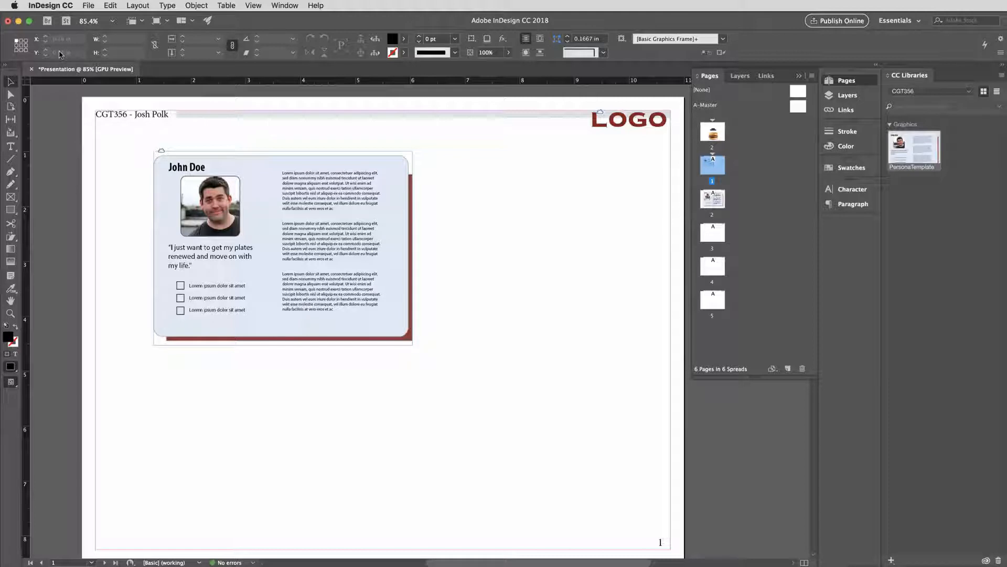
left_click(88, 6)
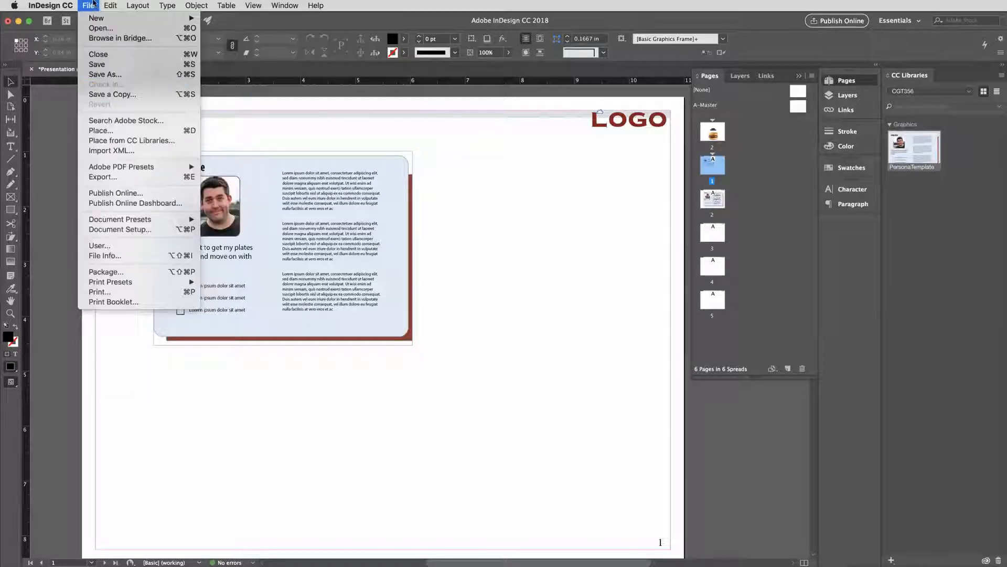
left_click(96, 129)
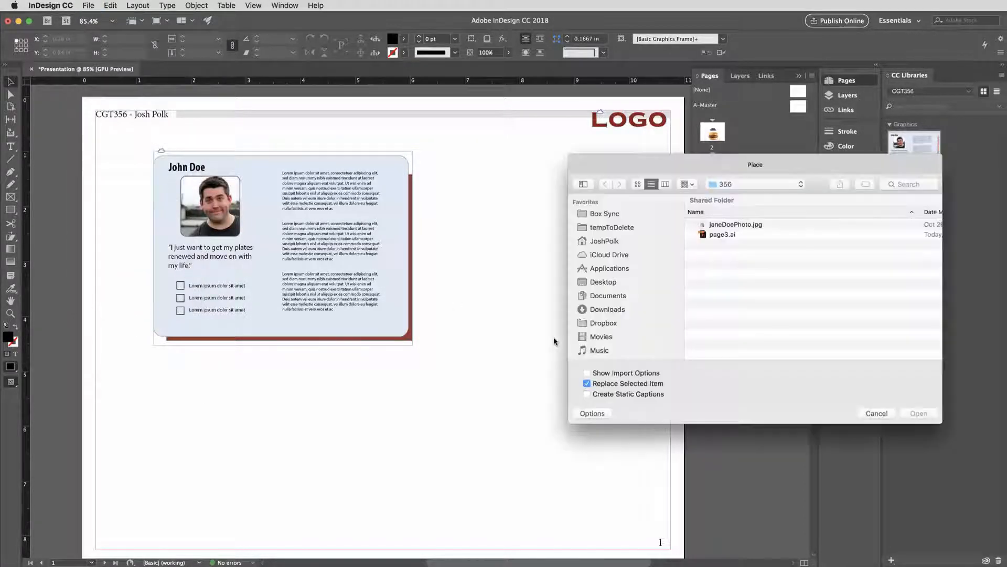
left_click(735, 225)
left_click(731, 235)
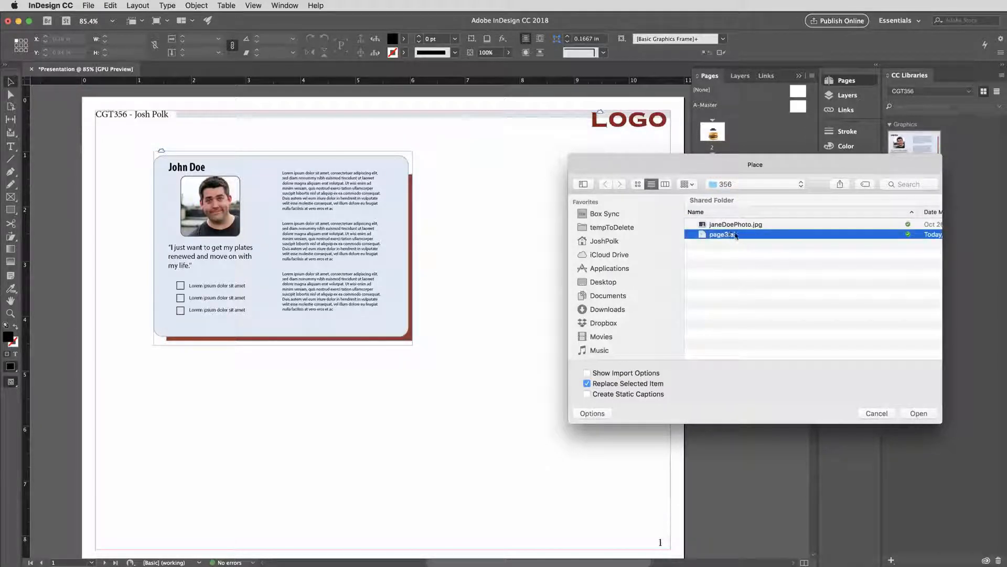
left_click(748, 226)
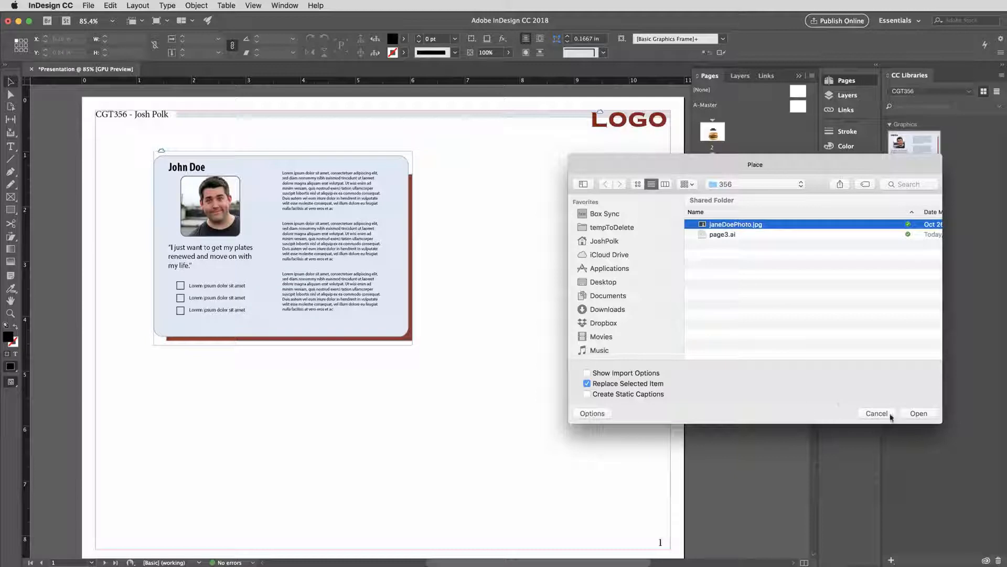
left_click(918, 414)
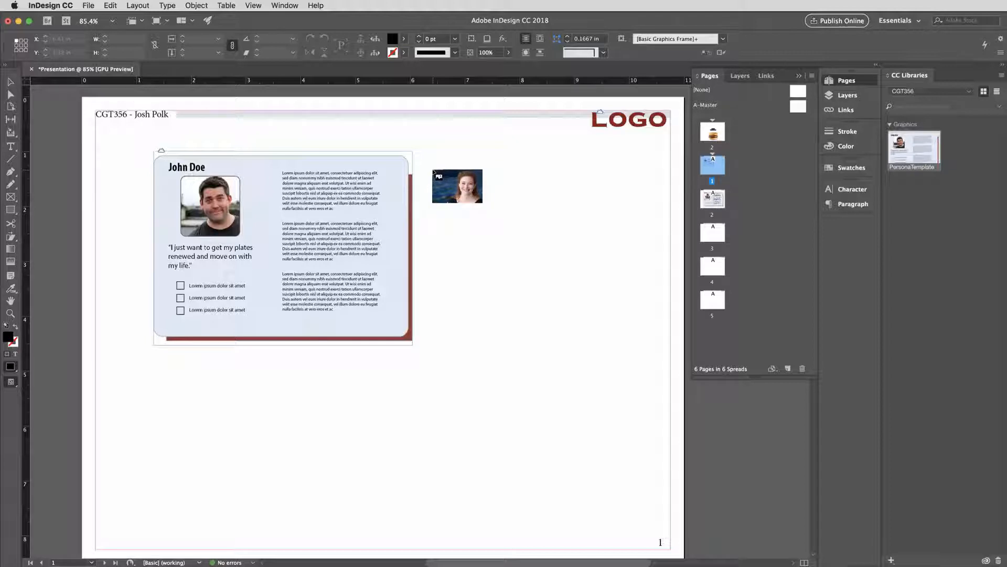
left_click_drag(433, 170, 618, 337)
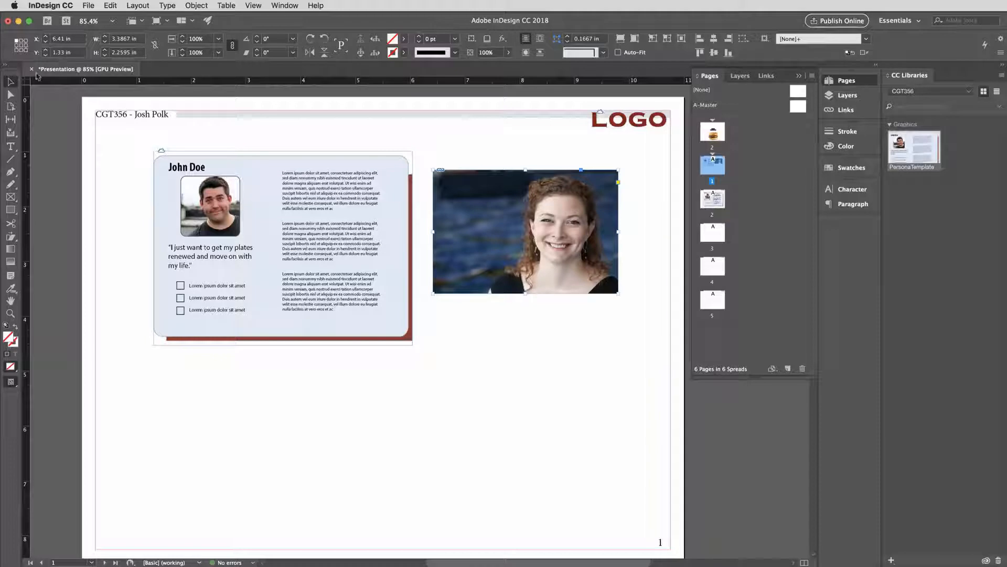
left_click(185, 134)
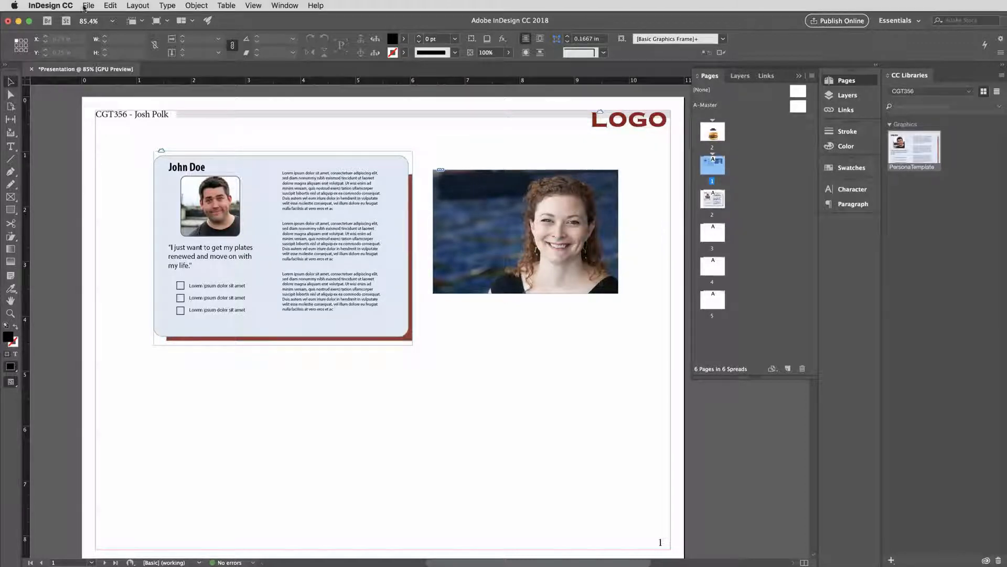
Start exporting the document in Adobe PDF (Print) format under the name Presentation.
left_click(87, 6)
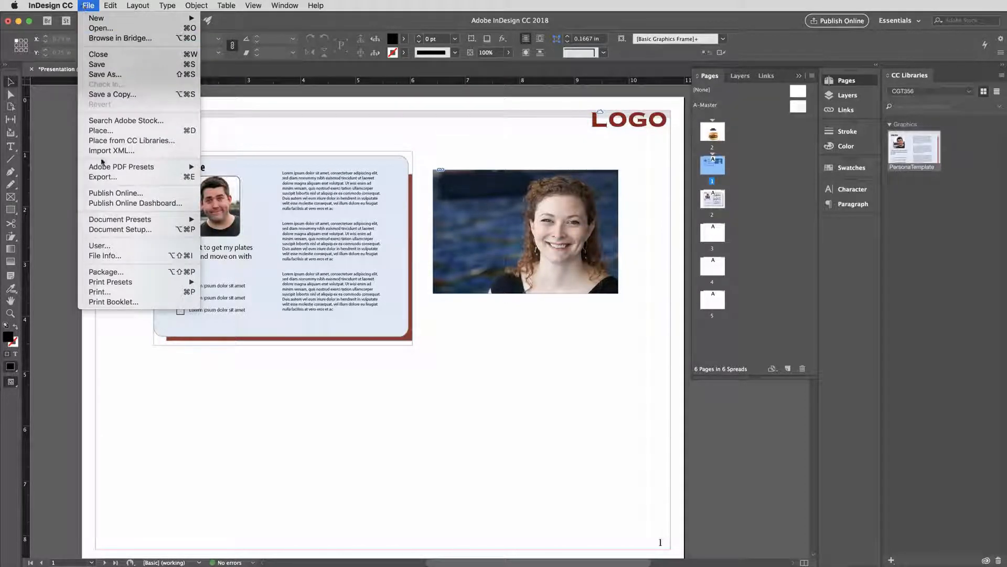
mouse_move(105, 166)
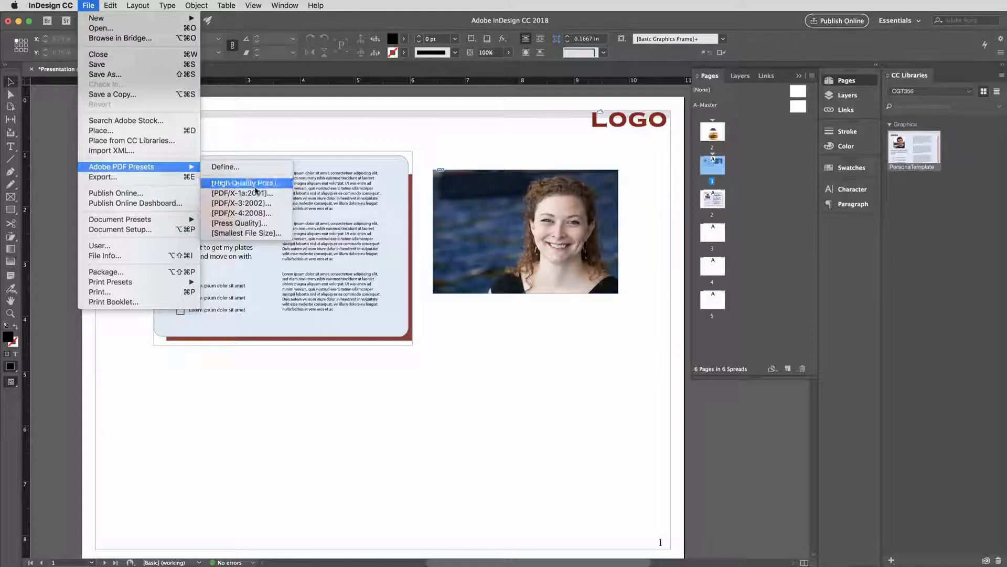
left_click(103, 178)
left_click_drag(677, 147, 319, 110)
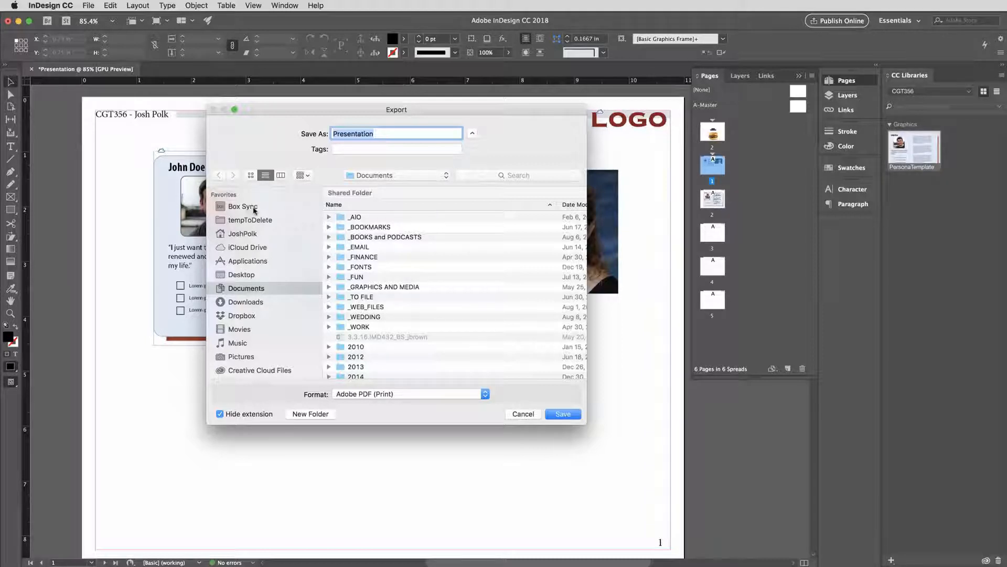
left_click(562, 414)
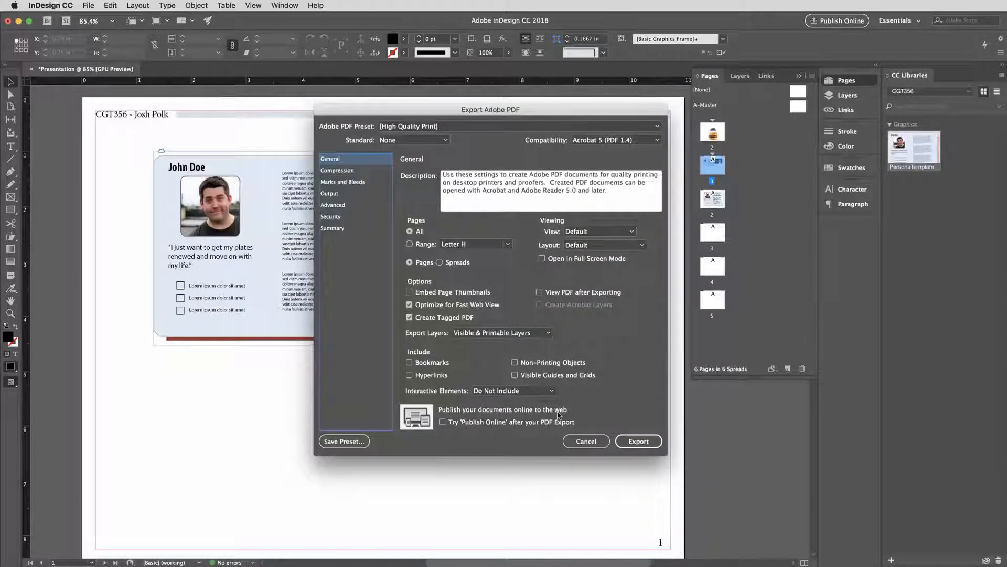
Review the PDF compression settings and export all pages with the High Quality Print preset.
left_click_drag(466, 100, 337, 94)
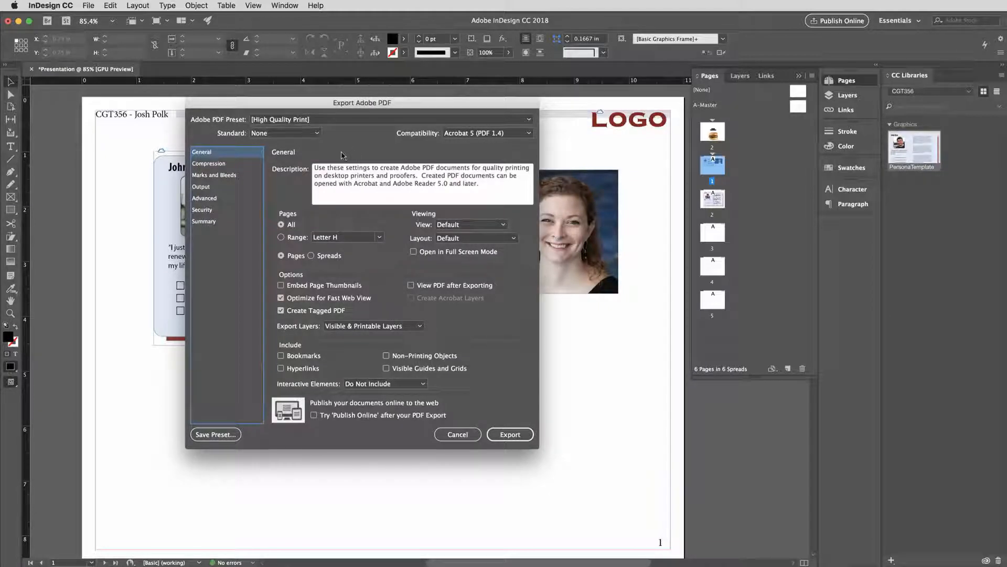
left_click(209, 163)
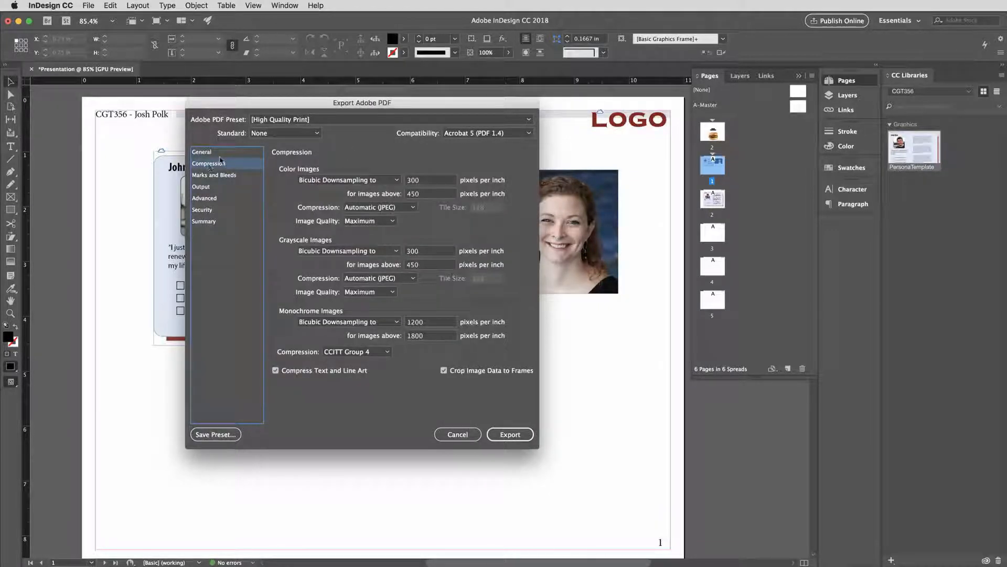
left_click(211, 154)
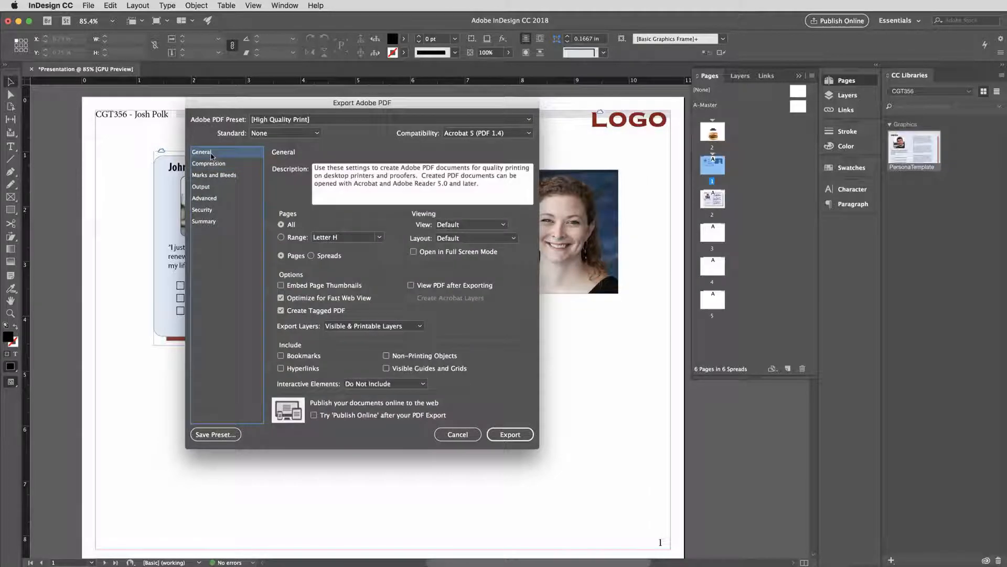
left_click(288, 119)
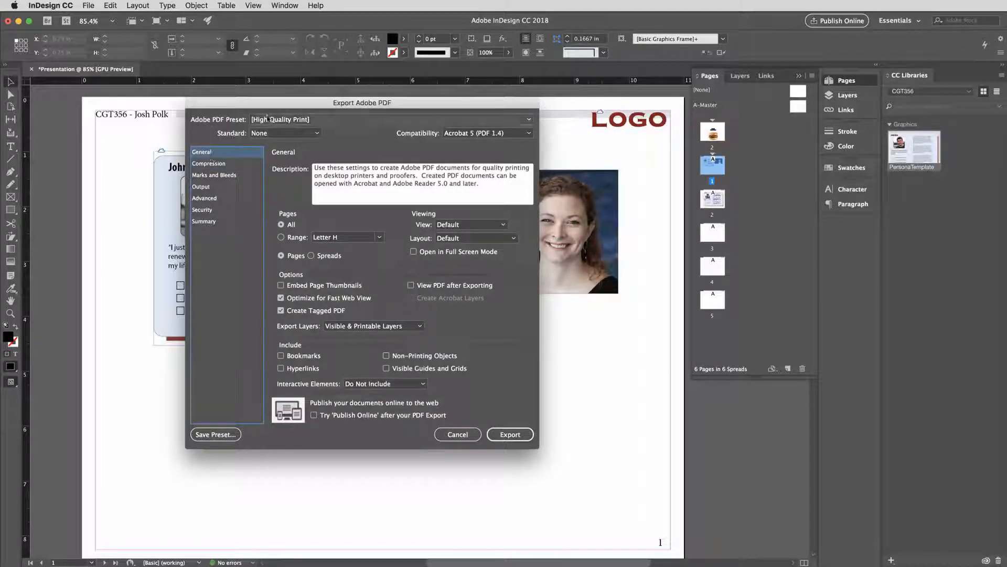
left_click(298, 130)
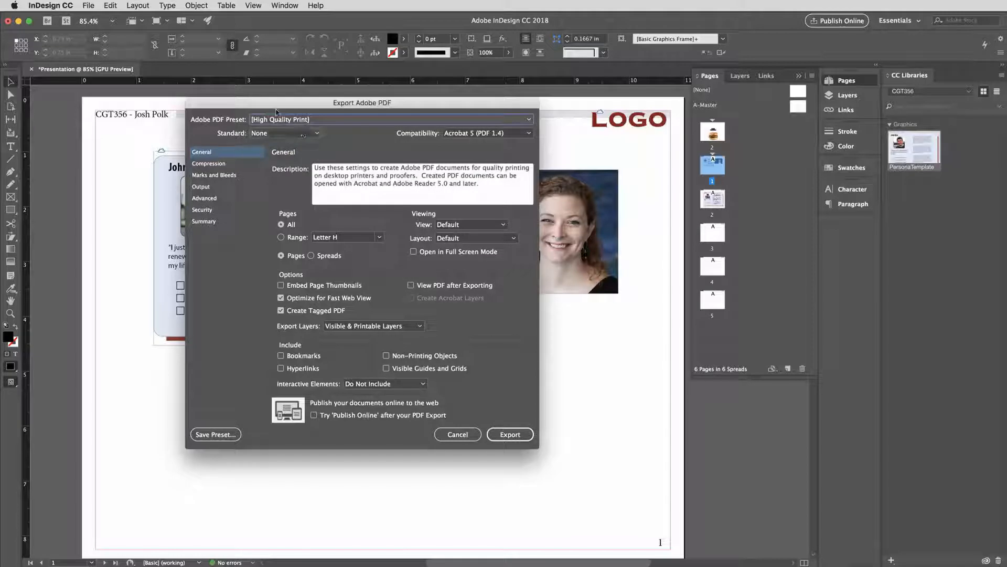
left_click(510, 435)
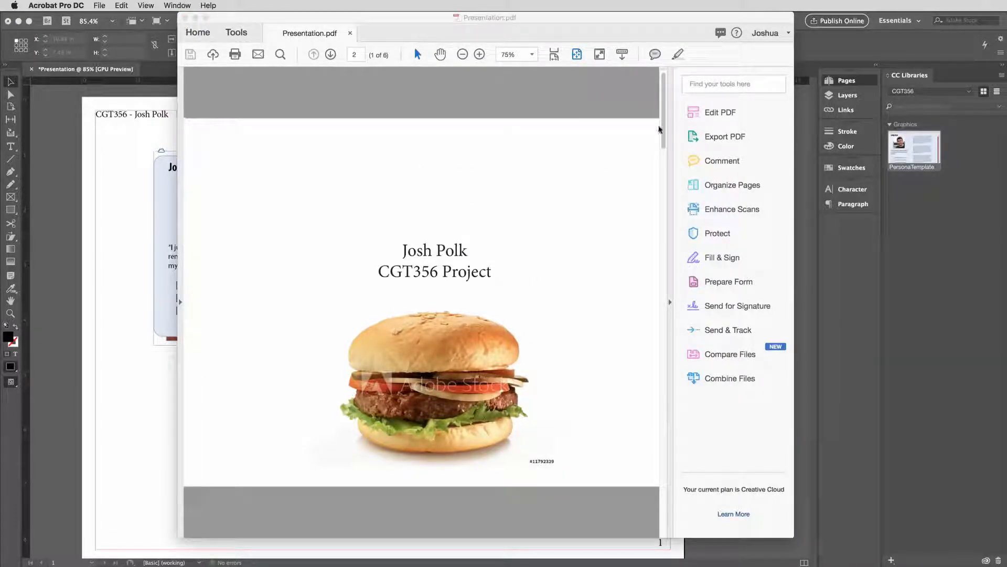
Examine the pages of the exported Presentation.pdf, checking the placed graphics, header, logo and page numbers.
left_click_drag(659, 129, 664, 201)
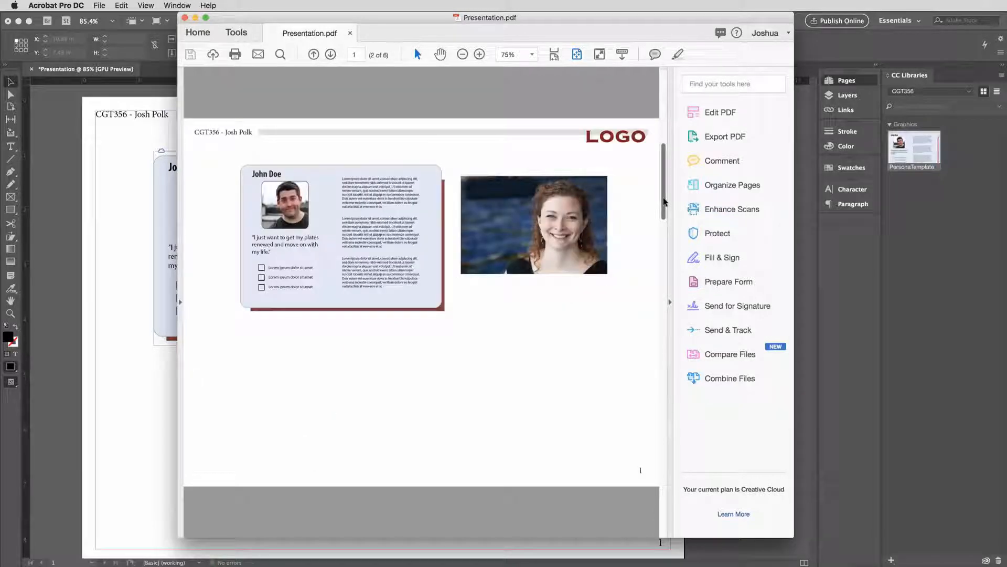
scroll(664, 202, "down", 2)
scroll(663, 202, "up", 2)
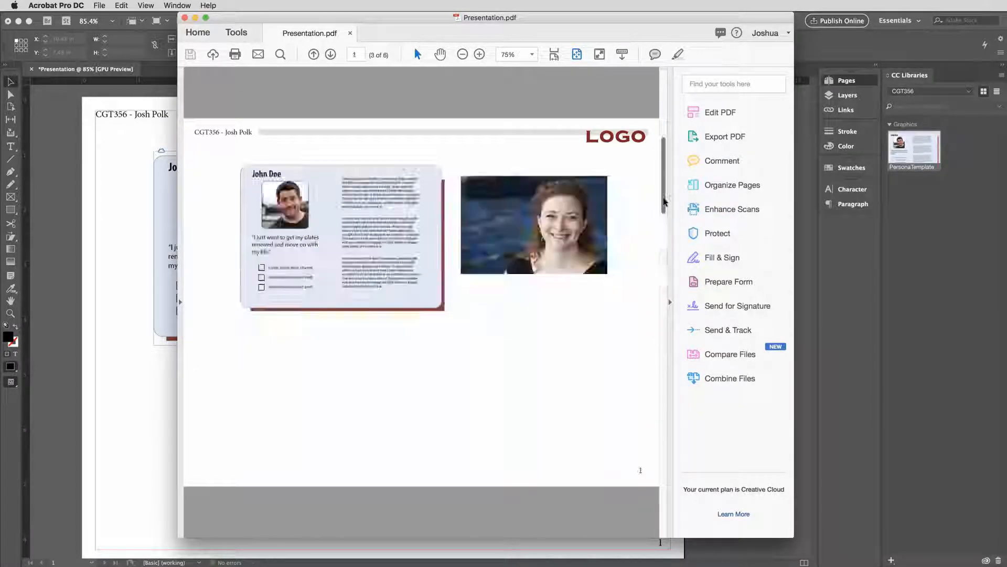
scroll(664, 201, "down", 1)
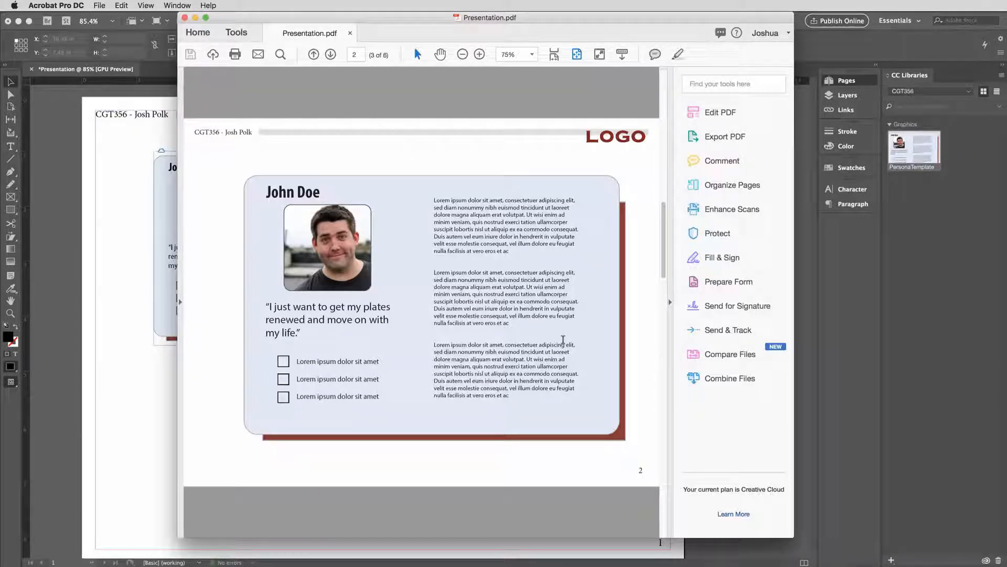
scroll(618, 136, "down", 1)
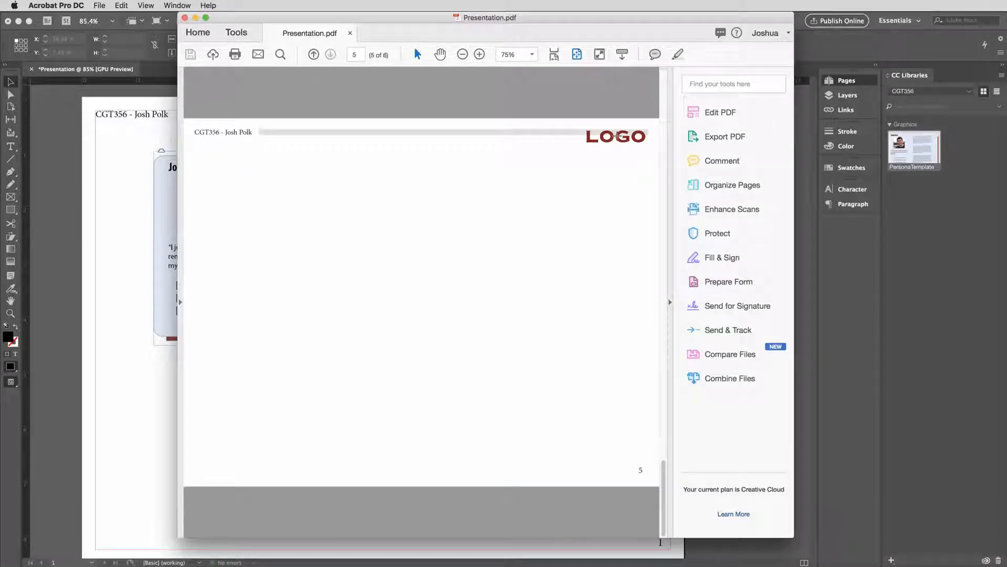
scroll(618, 152, "up", 2)
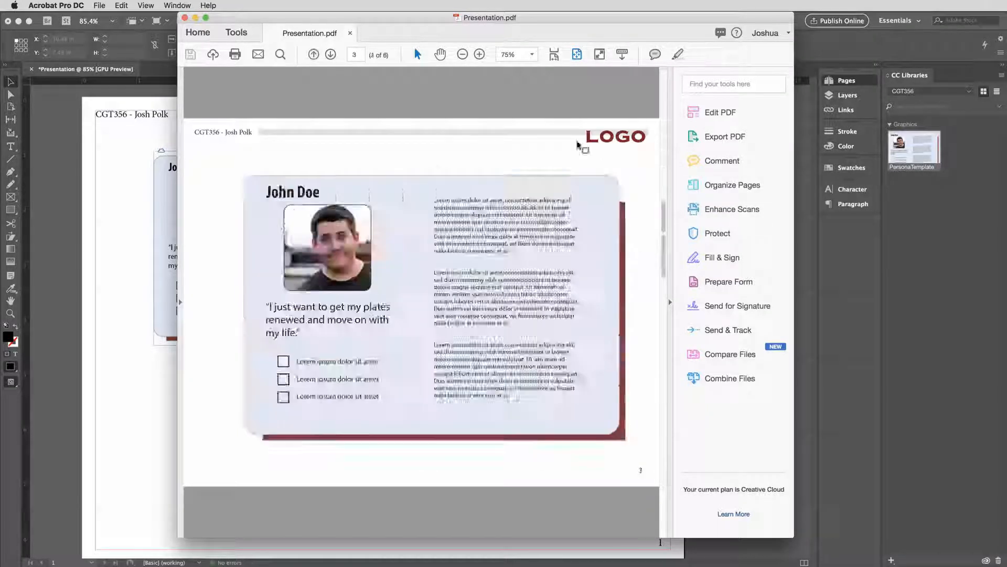
scroll(402, 138, "down", 1)
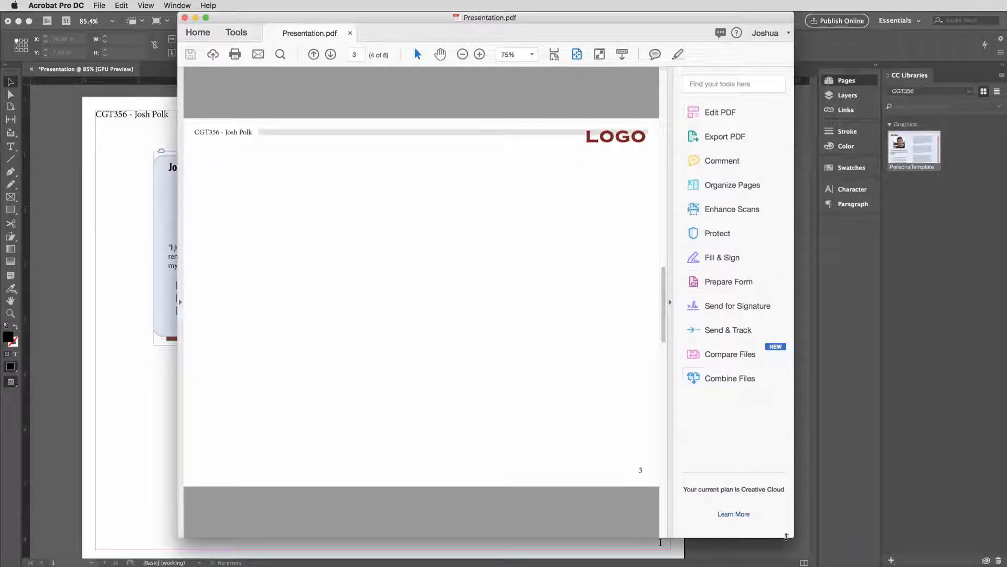
Enlarge the PDF window and recheck the presentation from its last page back to the cover page.
left_click_drag(786, 536, 865, 533)
scroll(743, 501, "down", 2)
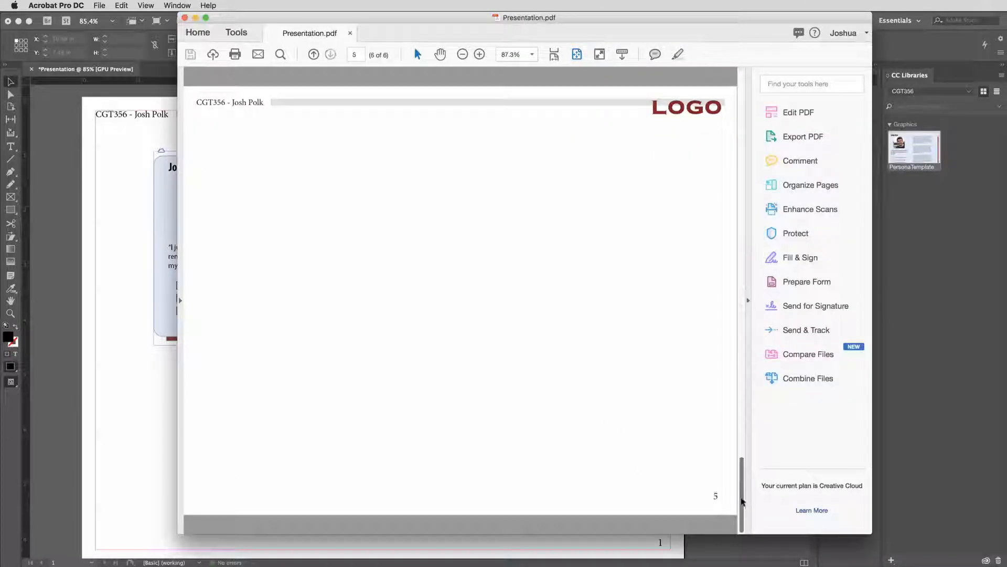
scroll(572, 295, "up", 4)
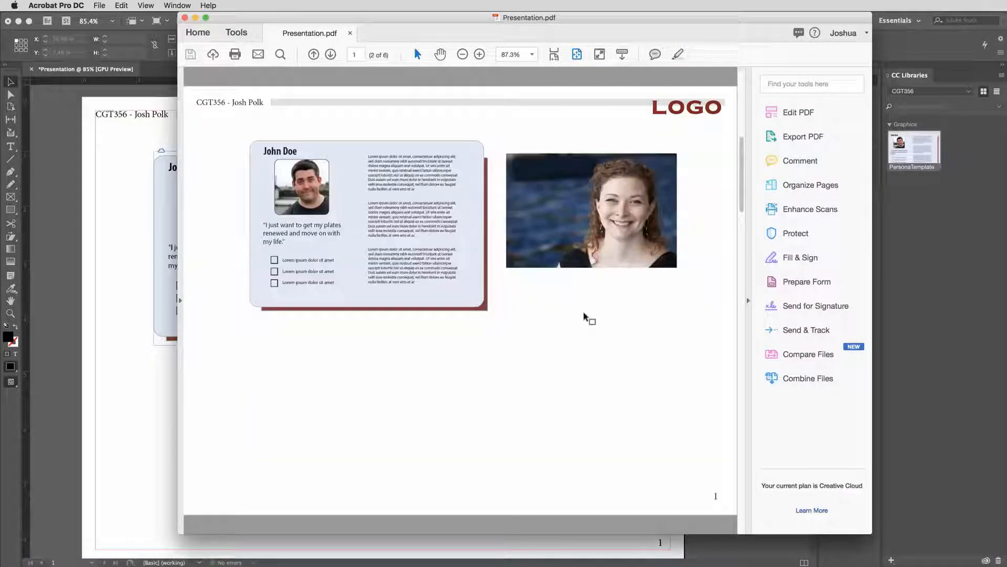
scroll(585, 317, "up", 1)
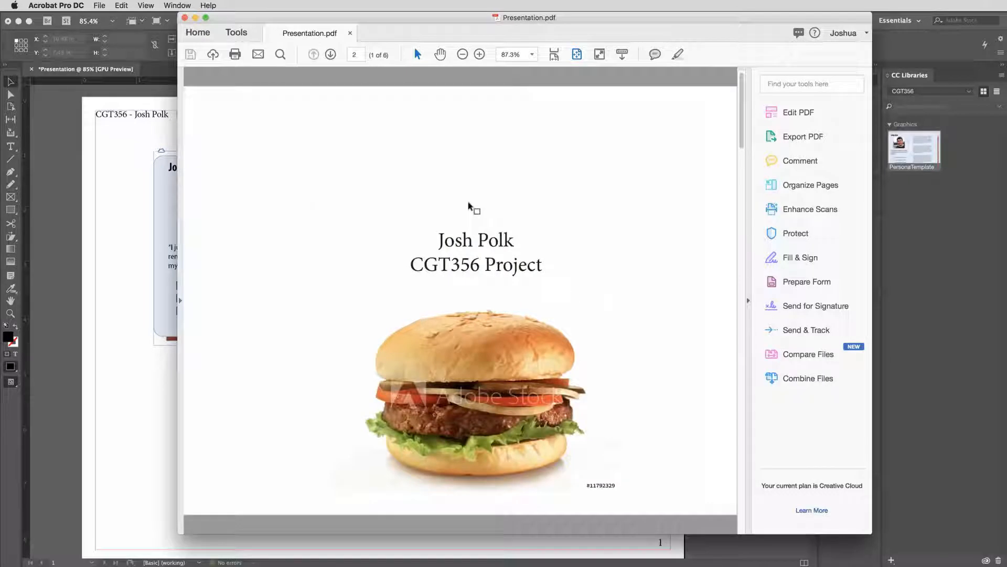
left_click_drag(542, 19, 487, 22)
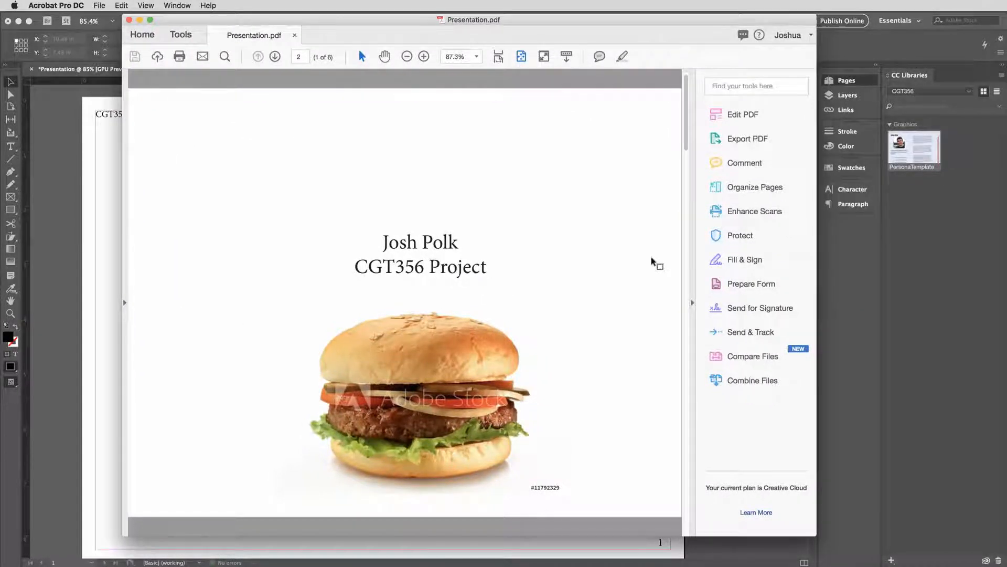